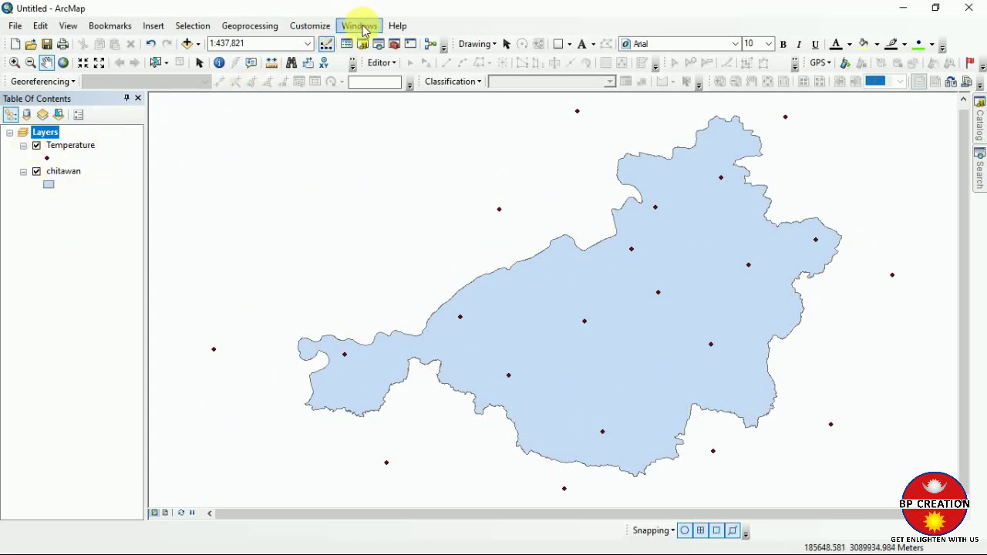
Browse the Windows and Help menus, then open the ArcToolbox window beside the map.
left_click(362, 28)
left_click(349, 25)
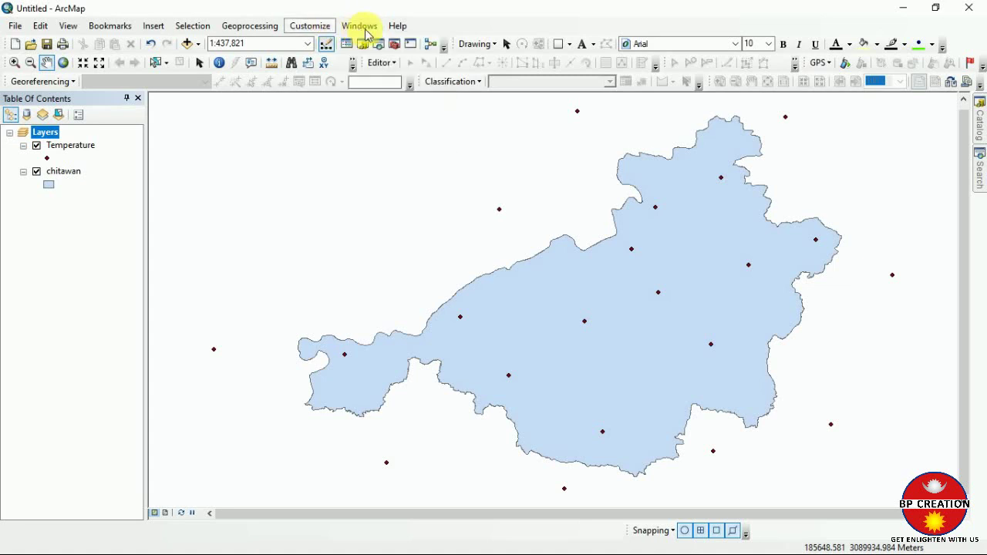
left_click(362, 28)
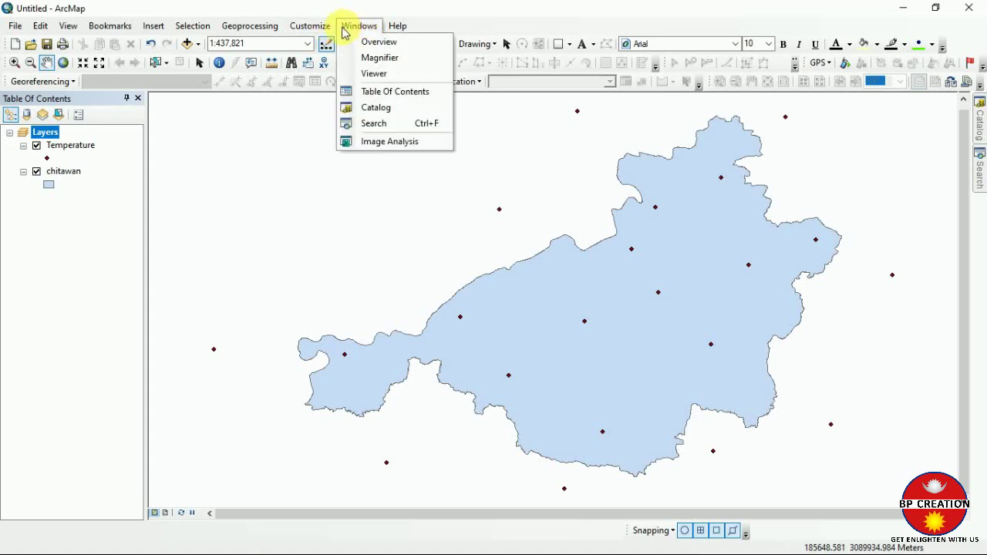
mouse_move(398, 27)
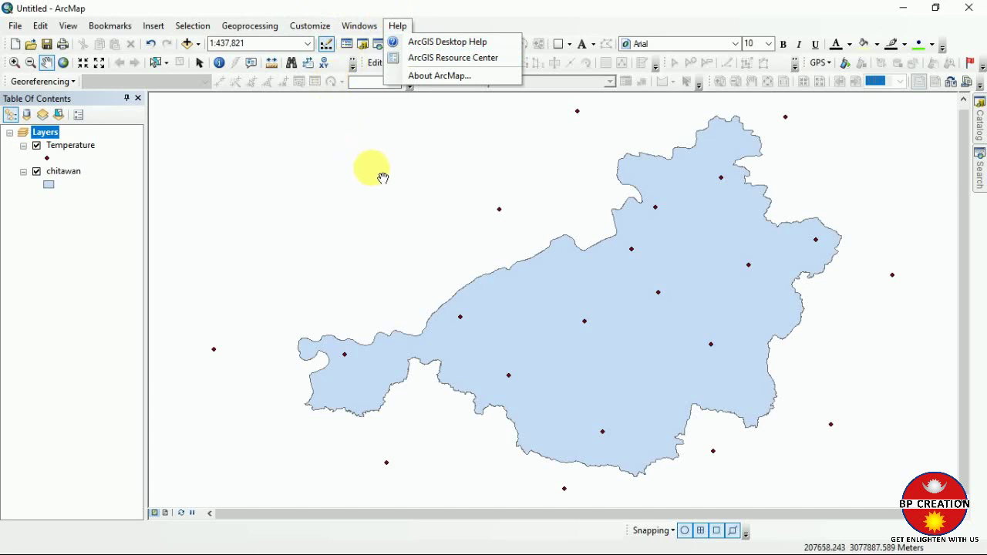
left_click(561, 20)
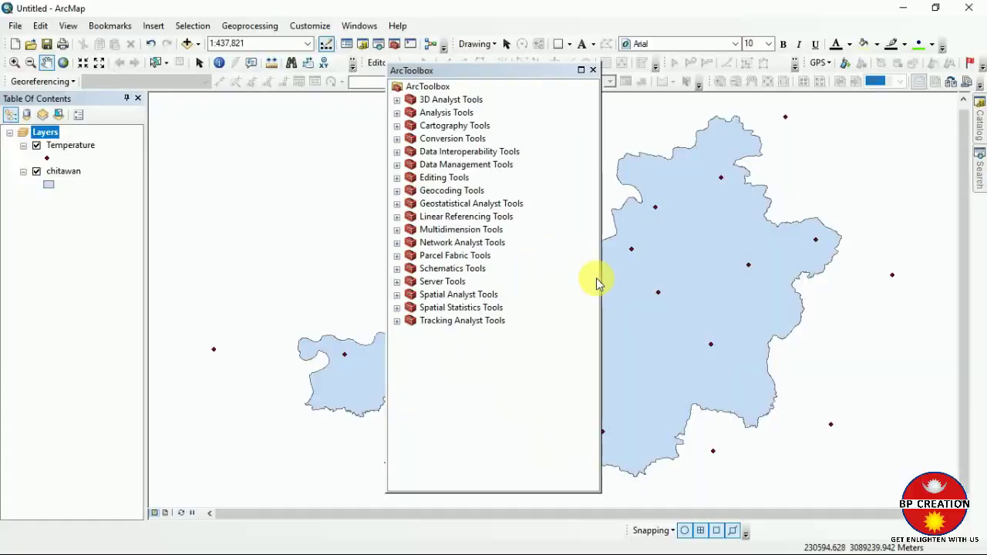
Dock ArcToolbox on the left with Auto Hide, then launch IDW from Spatial Analyst > Interpolation.
left_click_drag(487, 71, 124, 105)
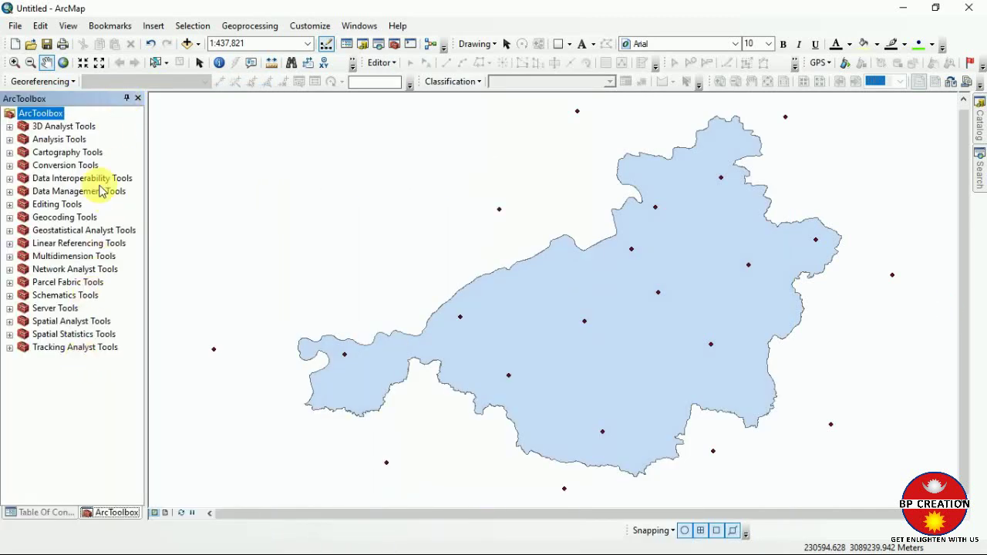
left_click(125, 98)
mouse_move(8, 216)
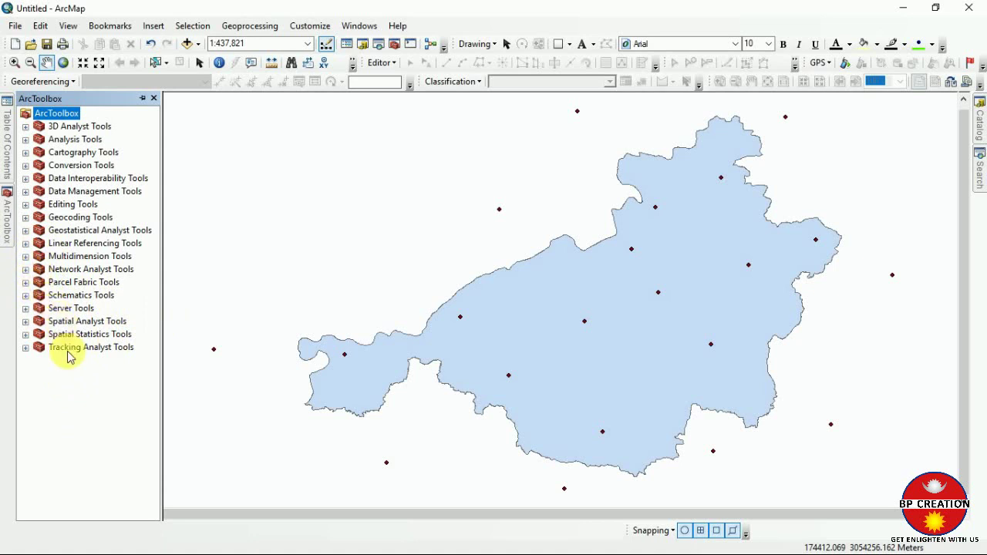
left_click(25, 321)
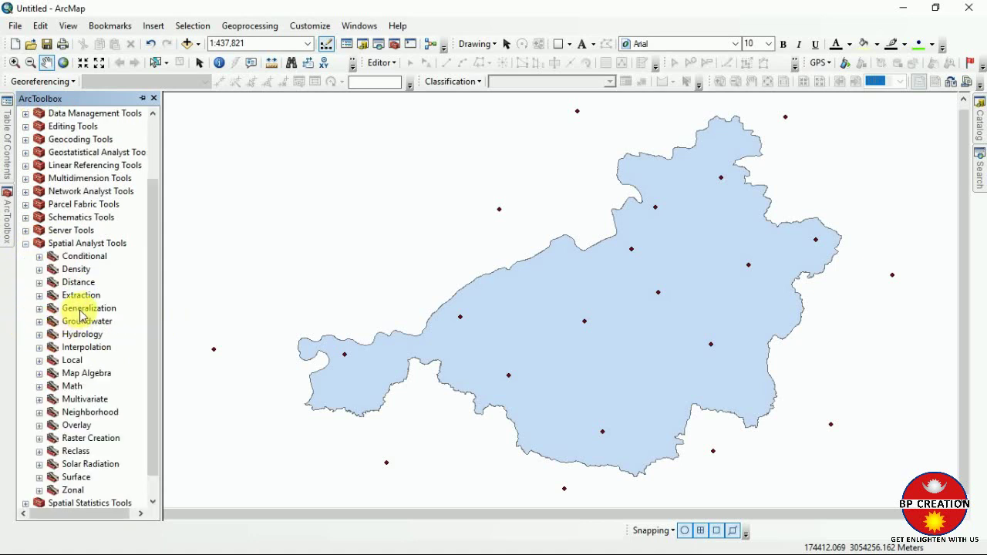
left_click(39, 348)
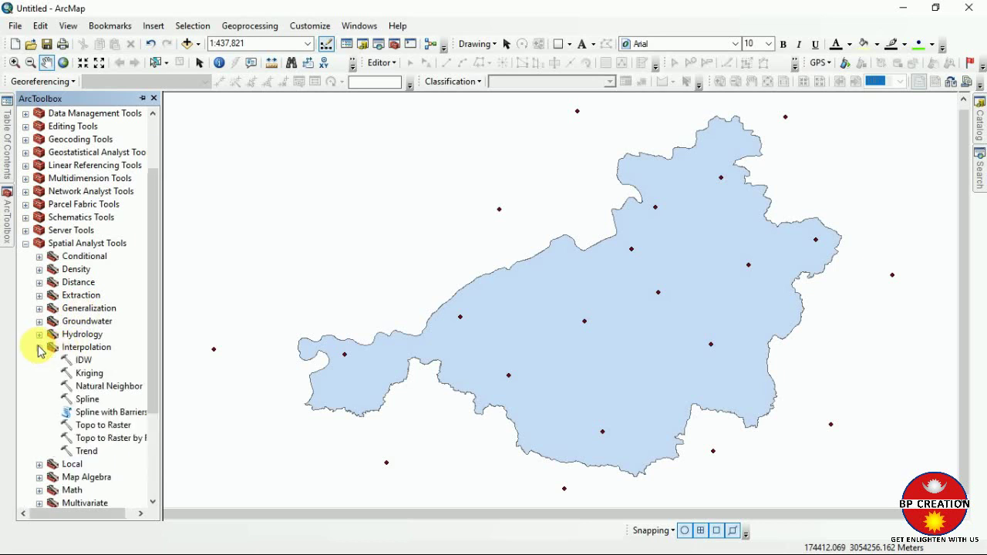
double_click(83, 360)
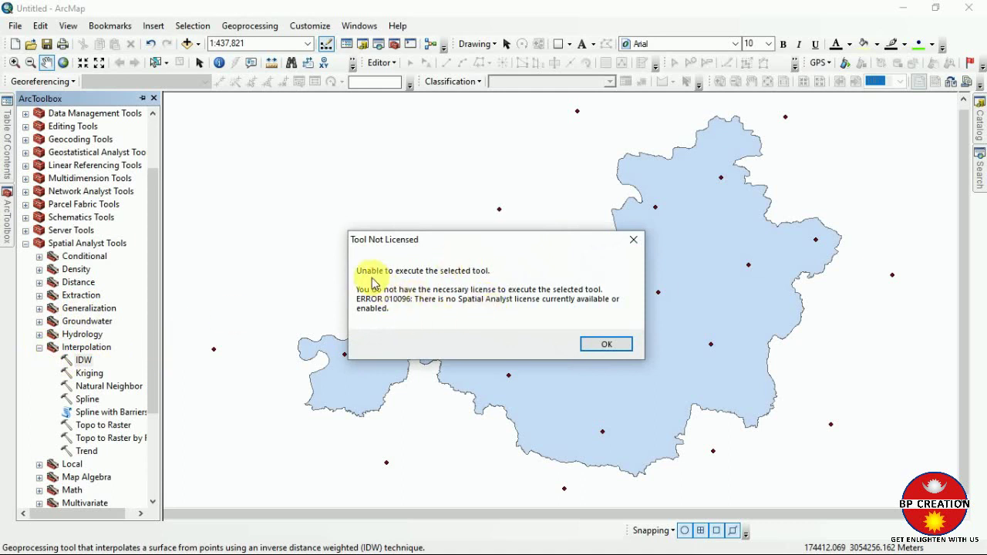
Dismiss the licence error and enable all extensions: 3D, ArcScan, Geostatistical, Network, Tracking, Spatial Analyst.
left_click(633, 240)
left_click(325, 26)
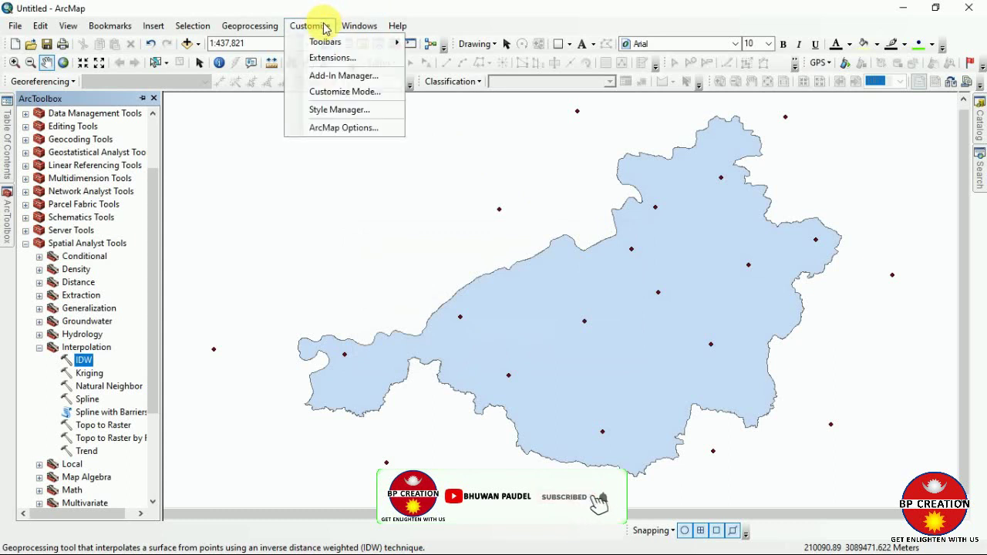
left_click(332, 58)
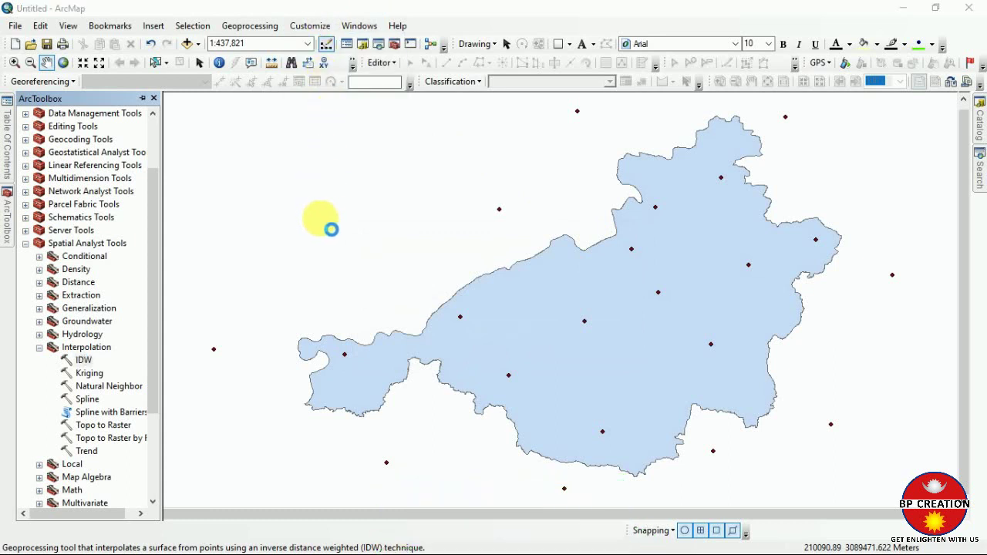
left_click(387, 152)
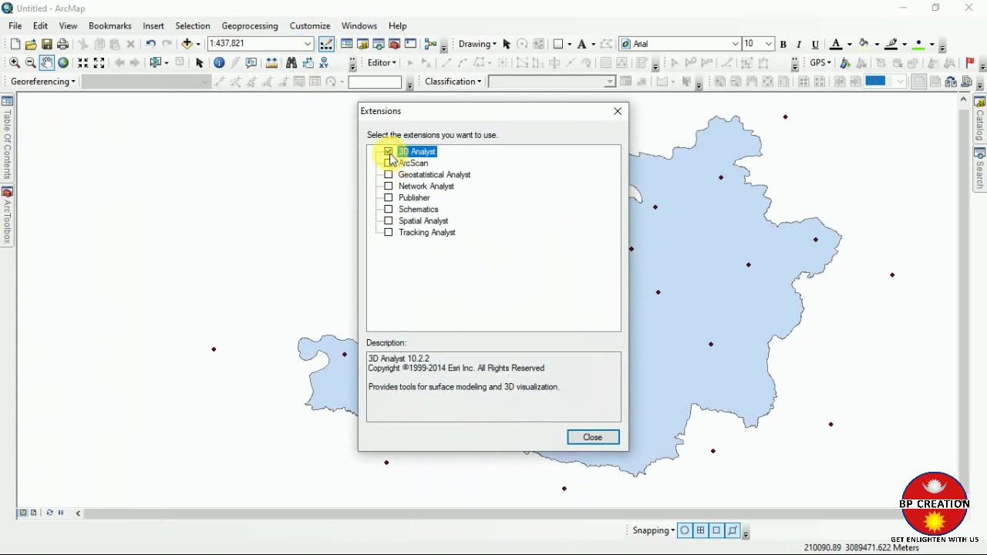
left_click(388, 163)
left_click(389, 175)
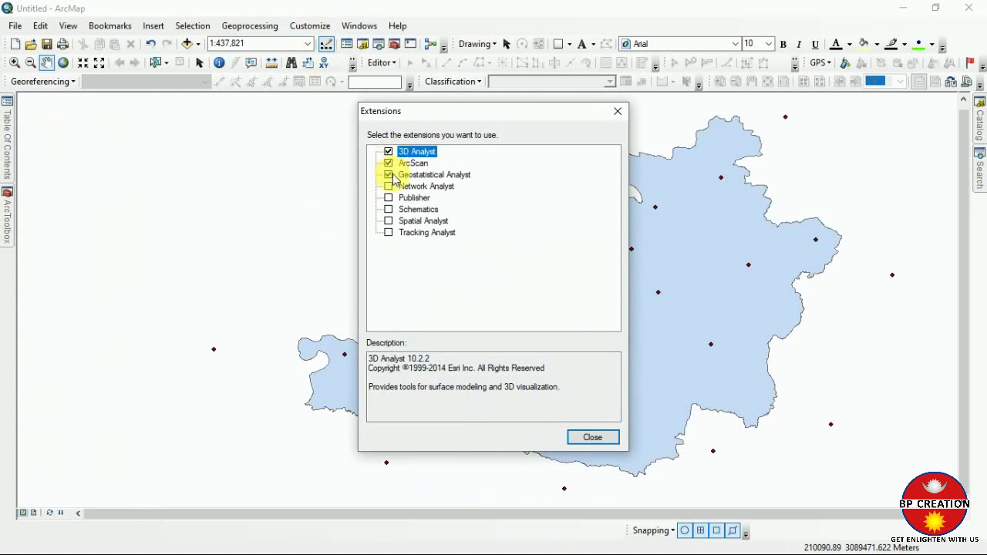
left_click(389, 186)
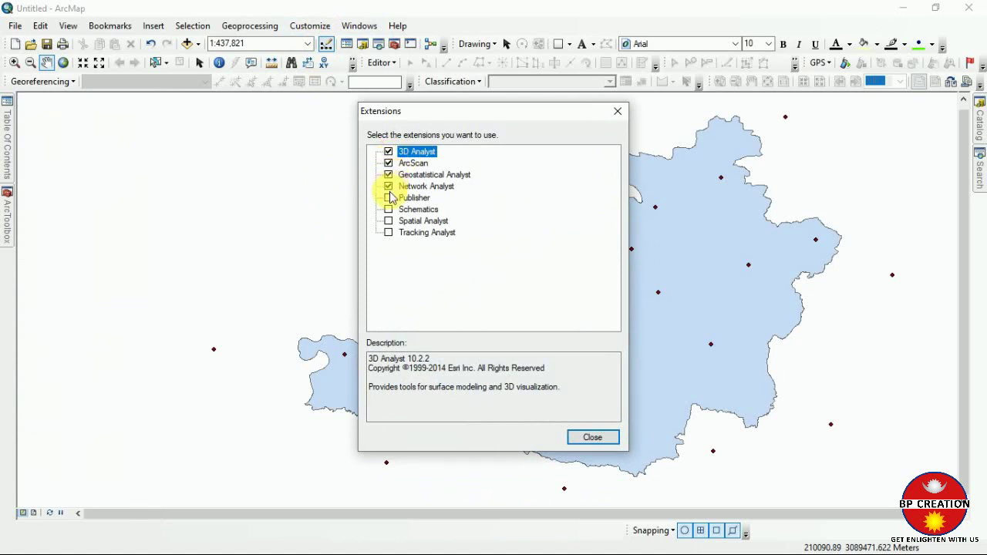
left_click(389, 233)
left_click(584, 441)
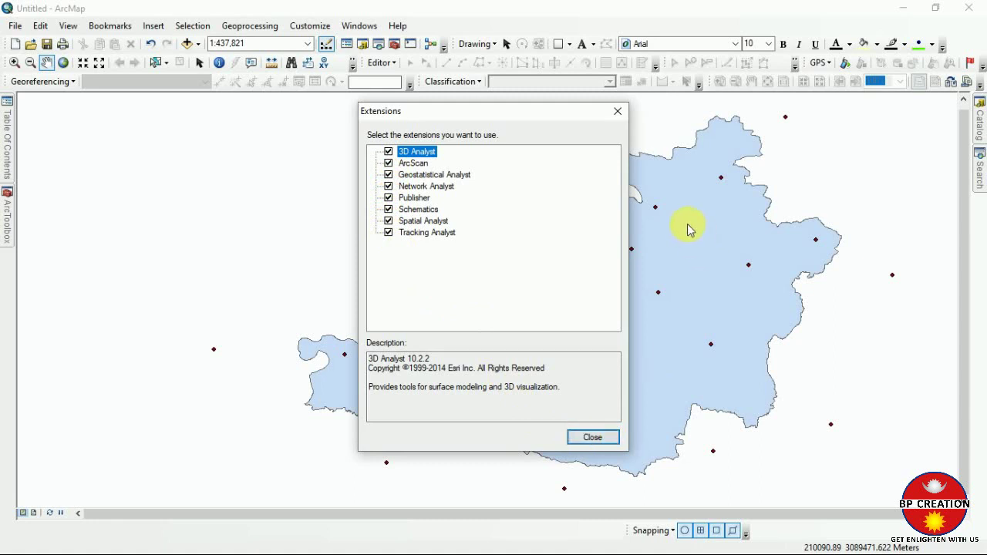
left_click(620, 438)
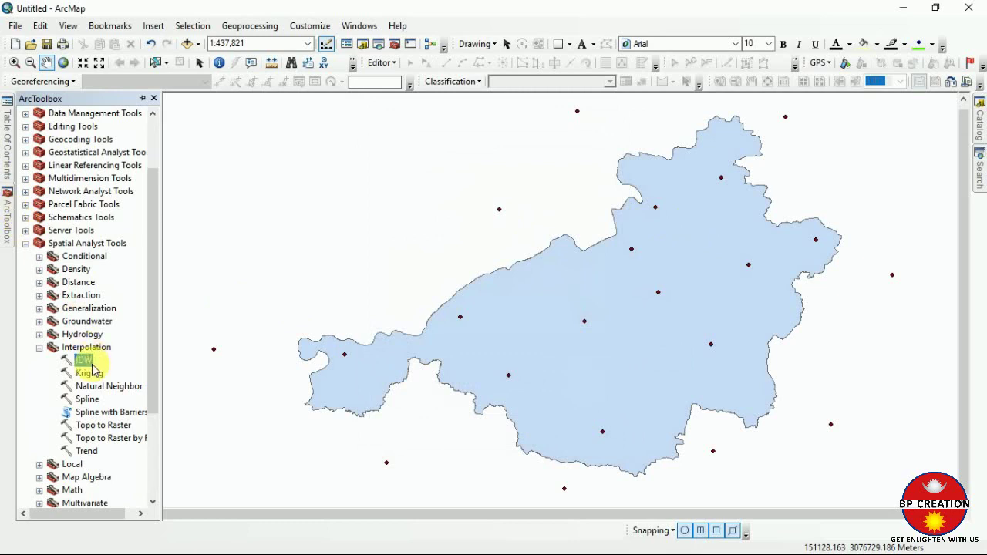
Open IDW with the Temperature points as input and Temp as the Z value field.
double_click(85, 361)
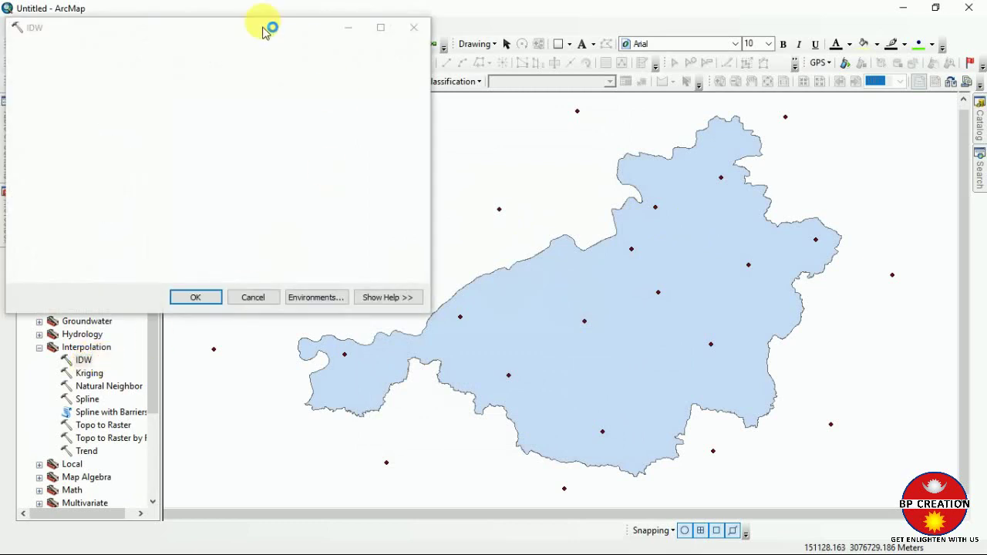
left_click_drag(173, 29, 496, 94)
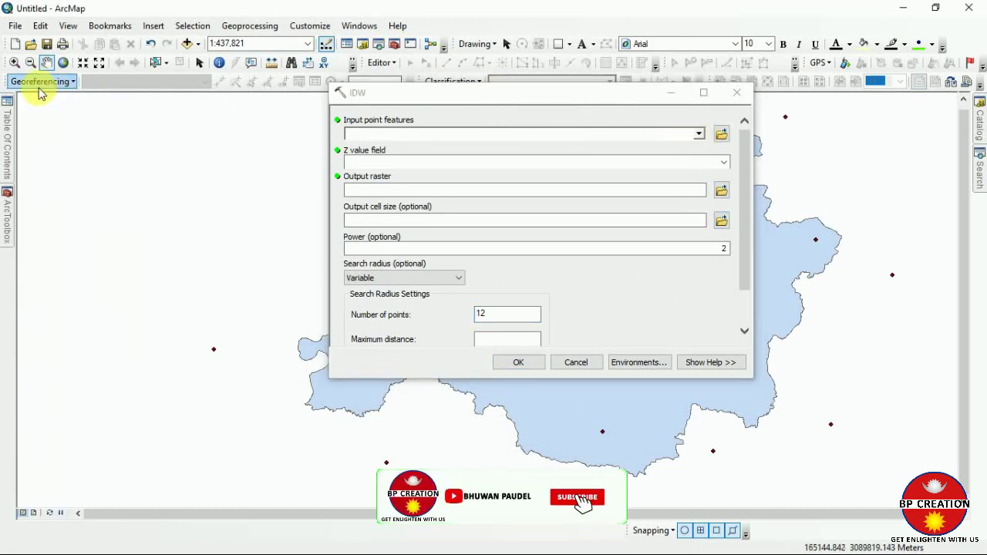
mouse_move(11, 144)
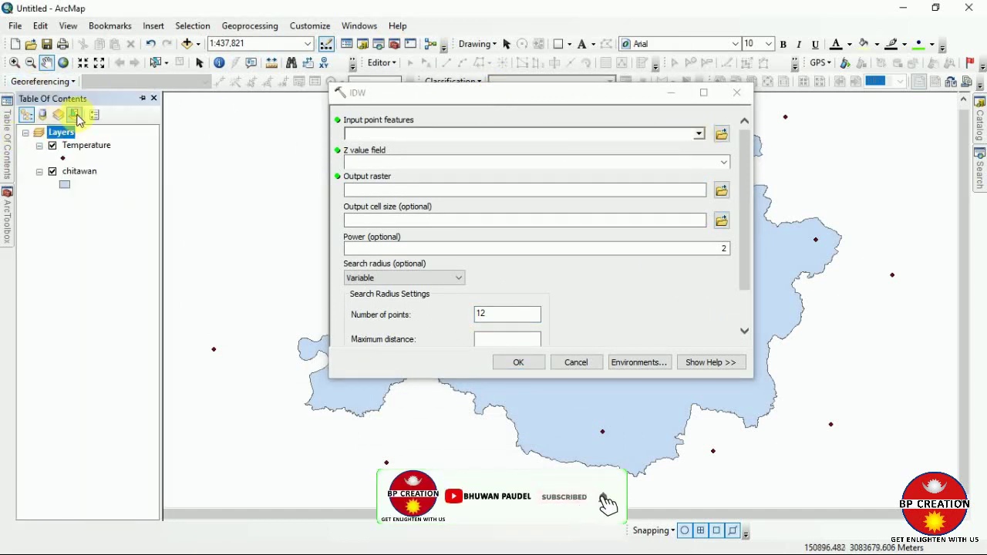
left_click(142, 98)
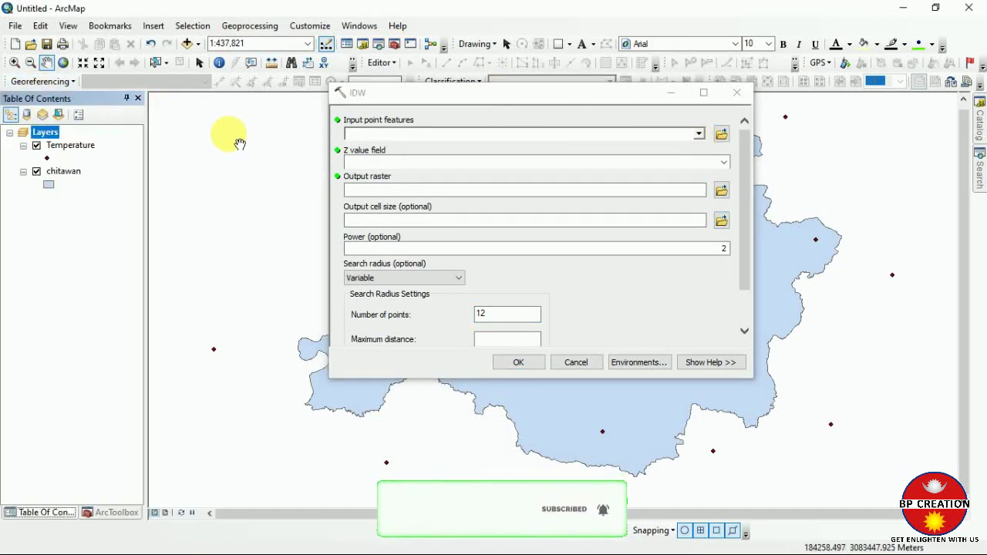
left_click(699, 135)
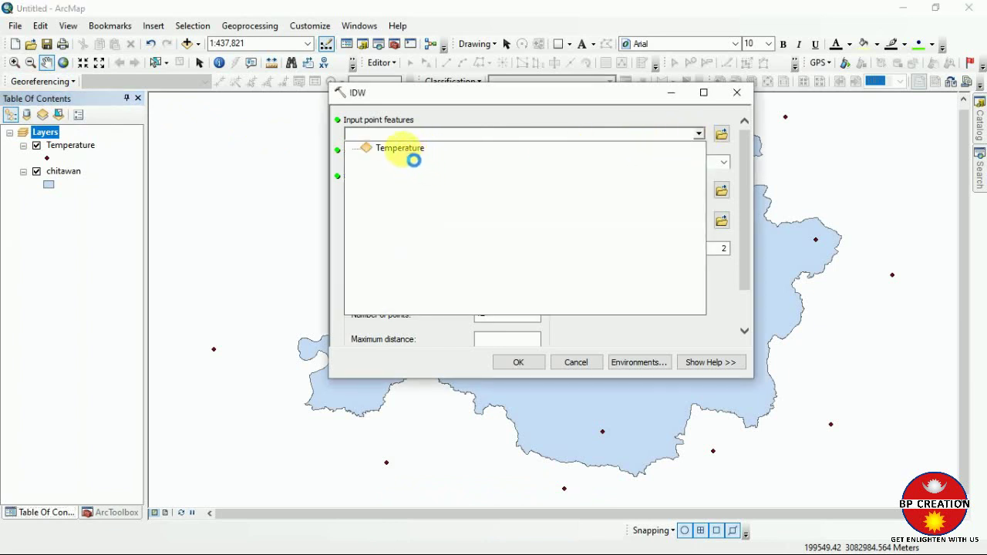
left_click(486, 148)
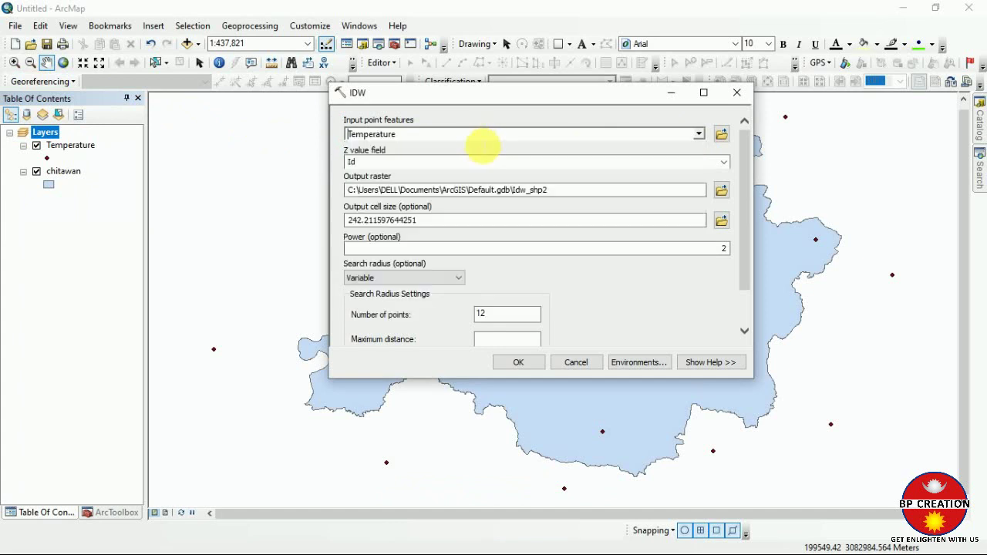
left_click(726, 162)
left_click(570, 185)
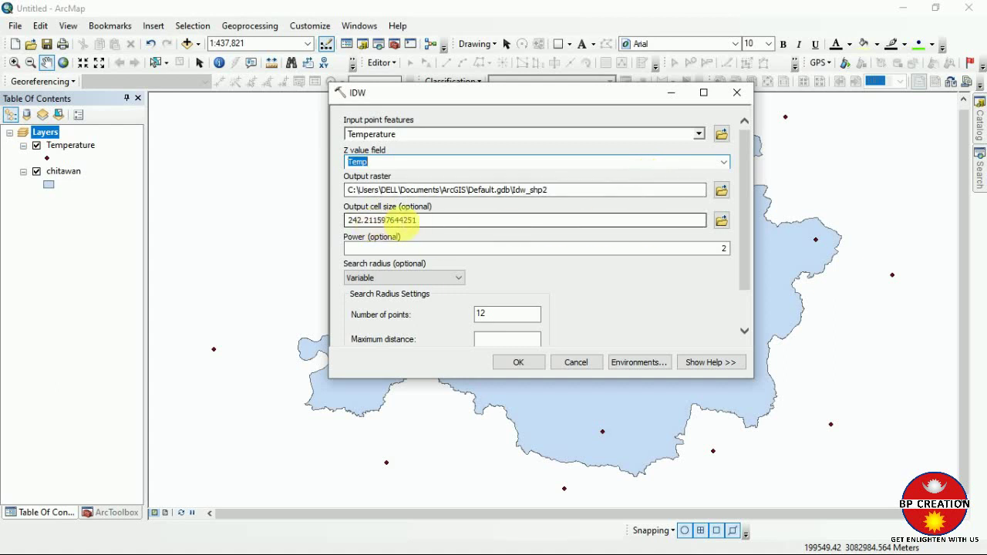
Set the IDW output cell size to 250 and the number of points to 21.
left_click_drag(440, 221, 260, 231)
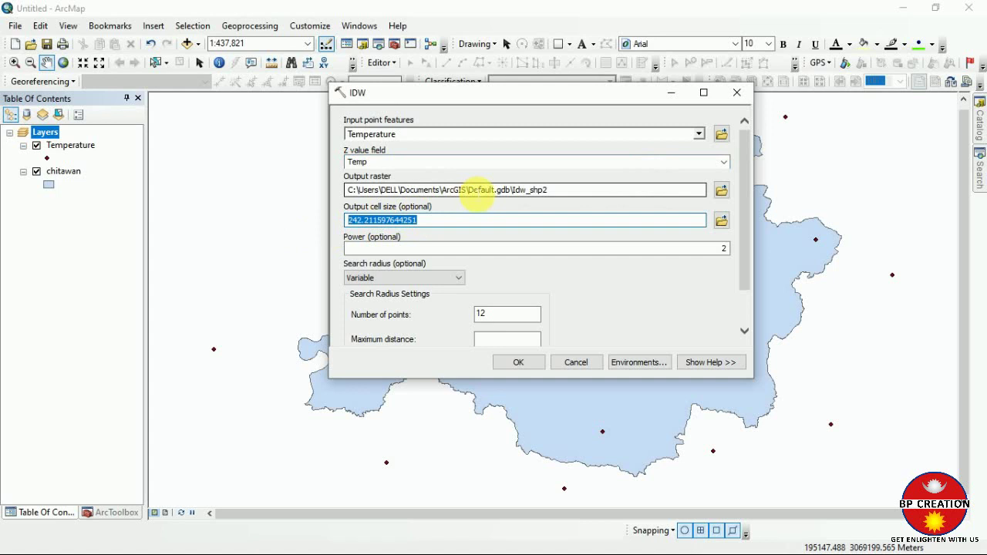
type("250")
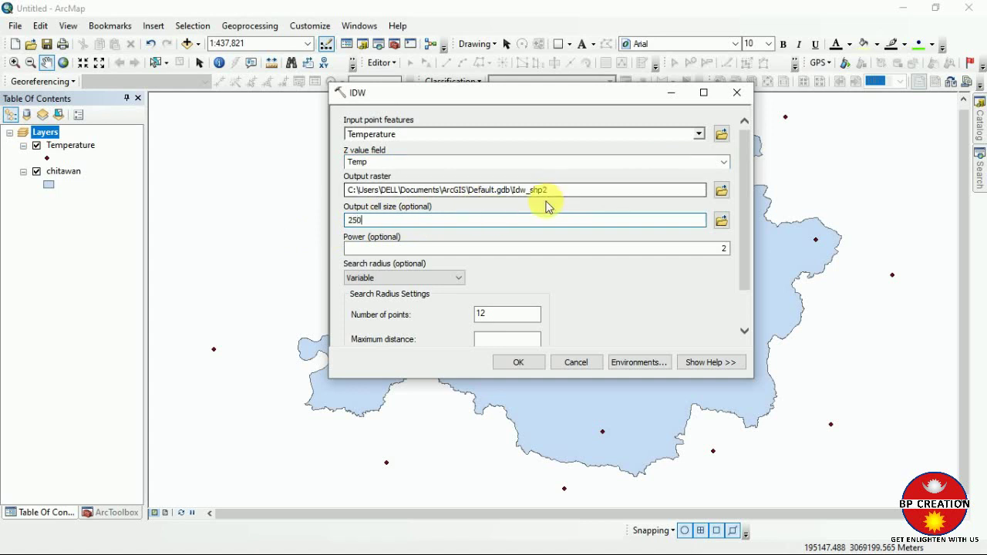
double_click(482, 323)
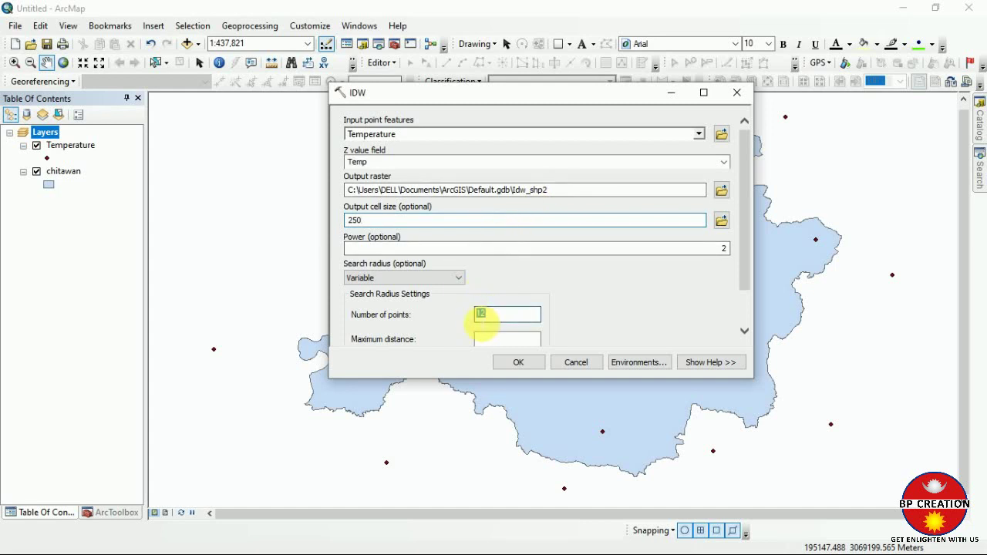
type("21")
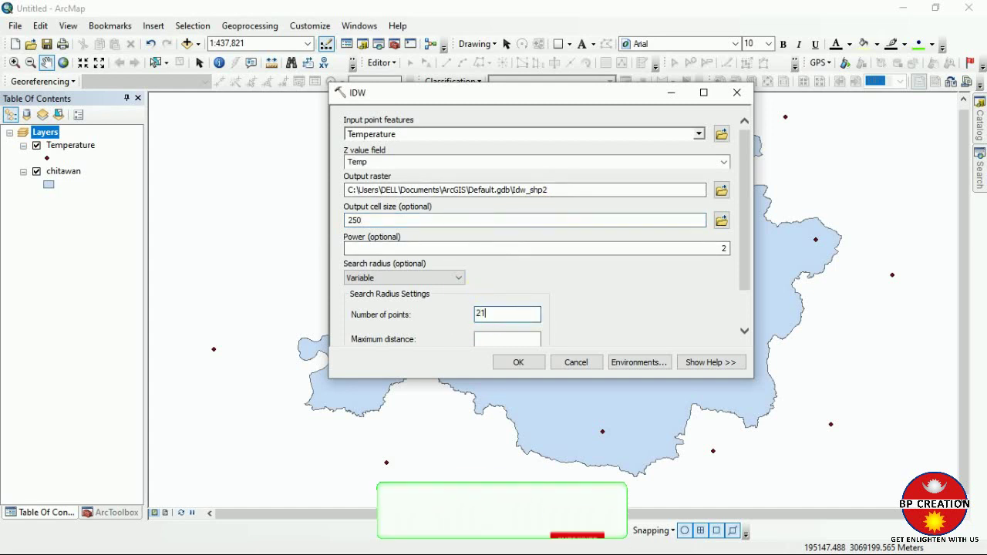
left_click(634, 362)
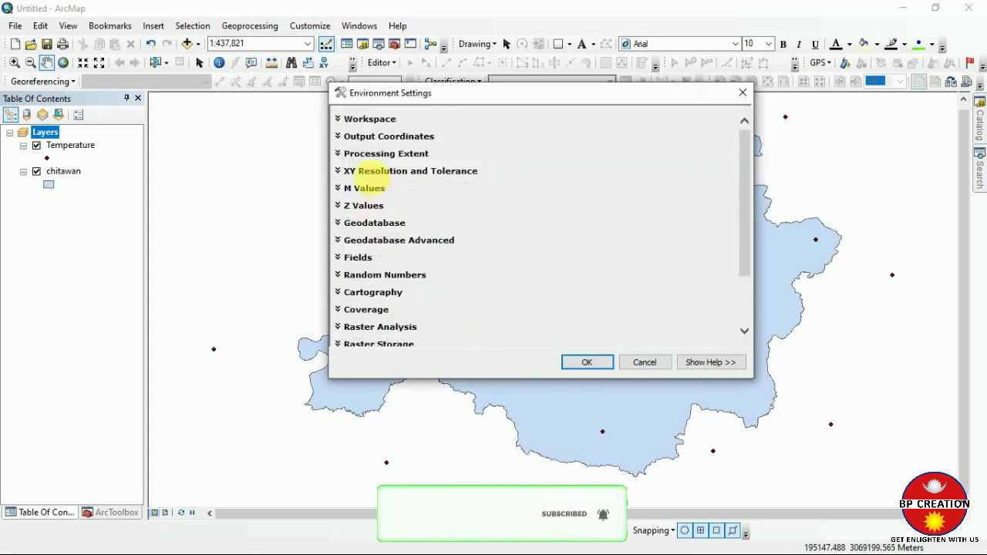
Set the processing extent to Same as layer chitawan and run IDW to produce Idw_shp2.
left_click(382, 154)
left_click(430, 182)
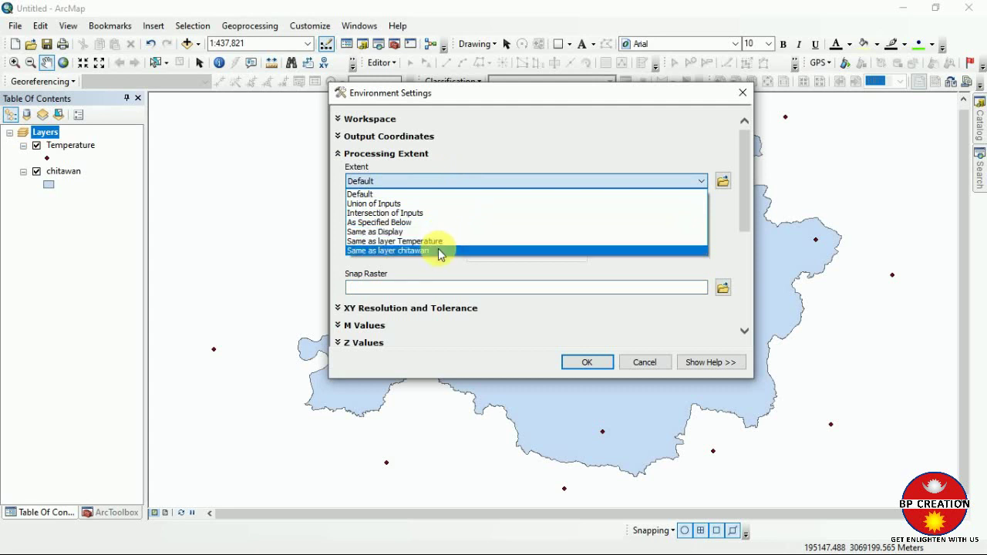
left_click(438, 250)
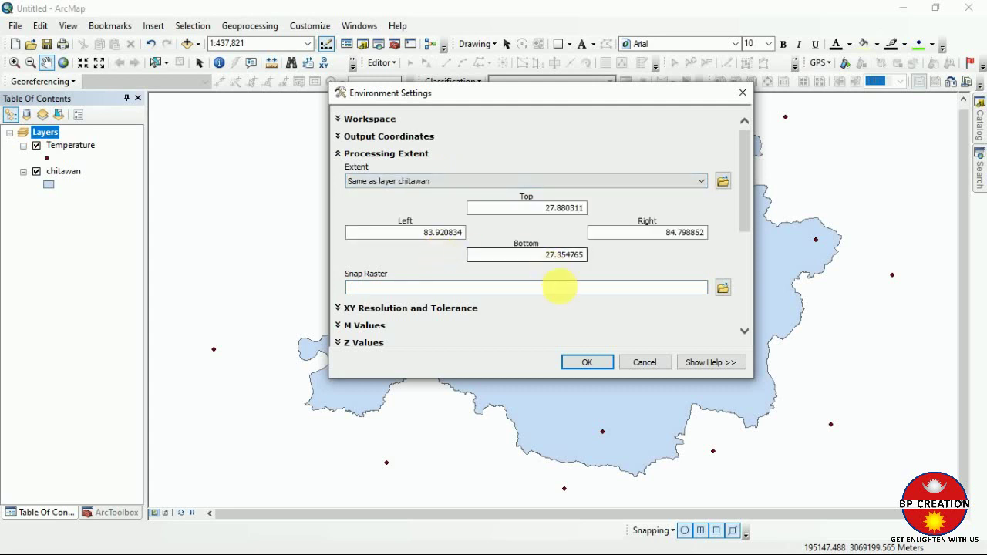
left_click(588, 363)
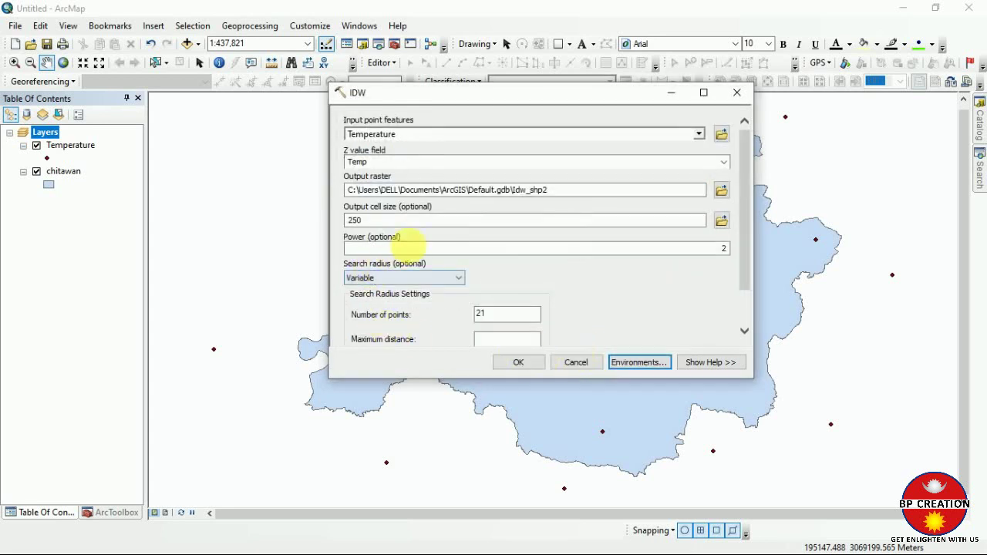
left_click(524, 366)
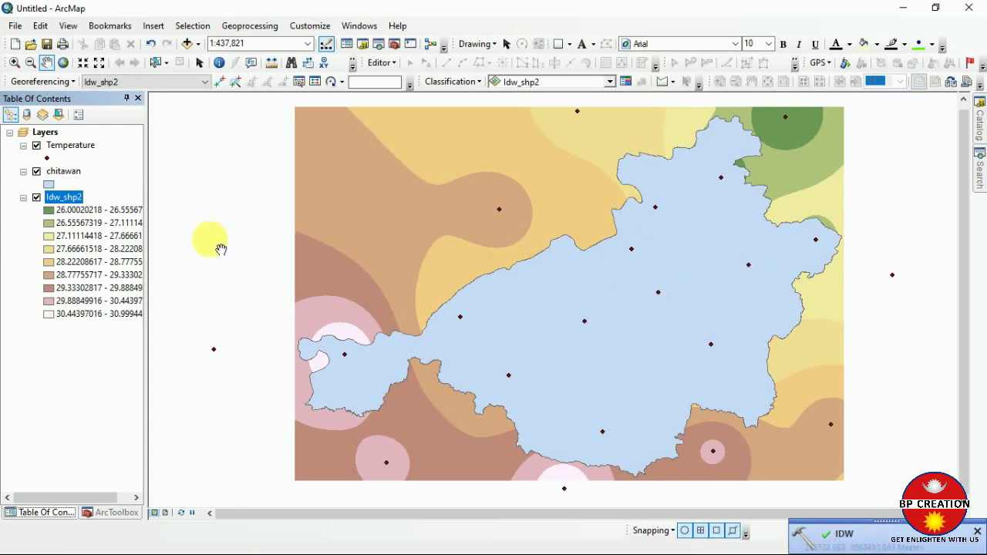
Symbolize the chitawan boundary as a hollow polygon with a black outline of width 2.
left_click(48, 186)
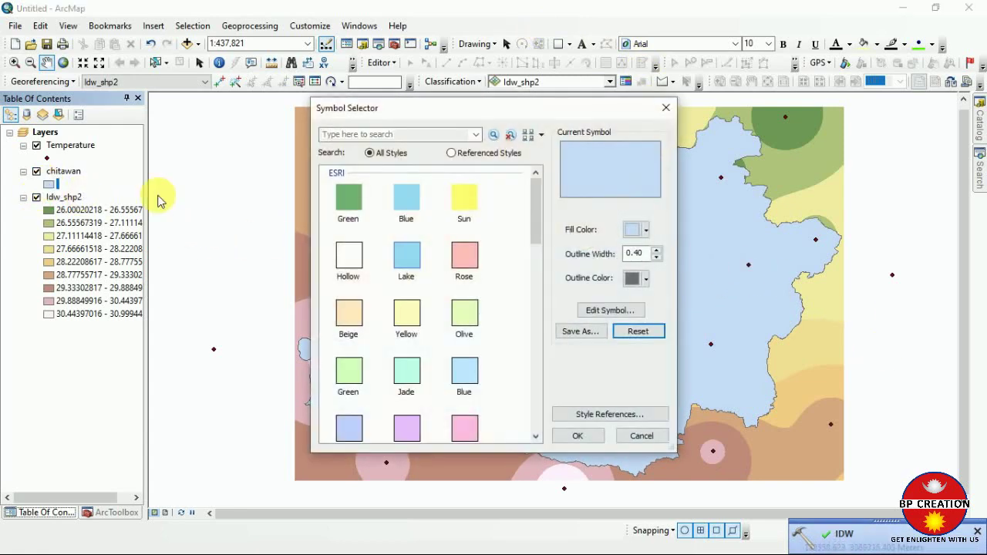
left_click(343, 259)
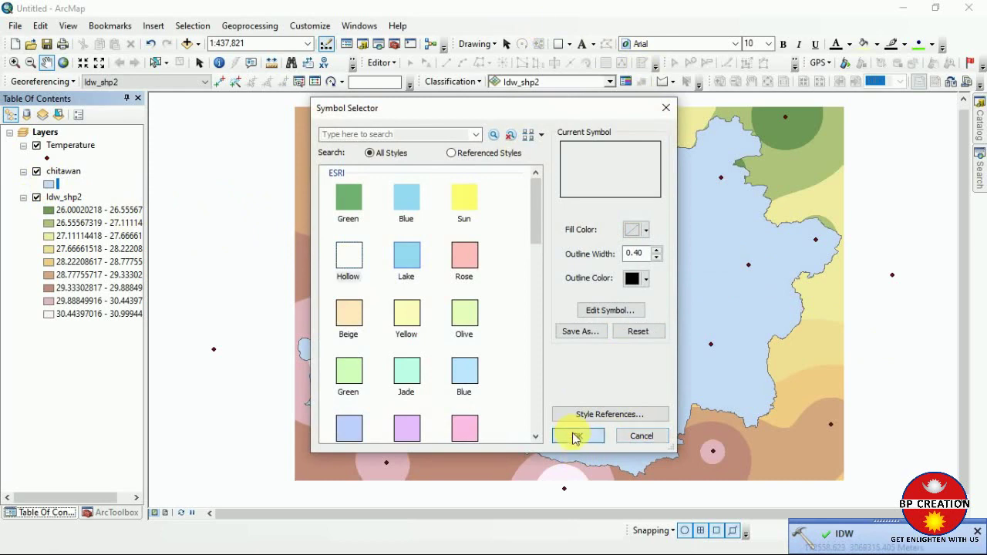
left_click(574, 436)
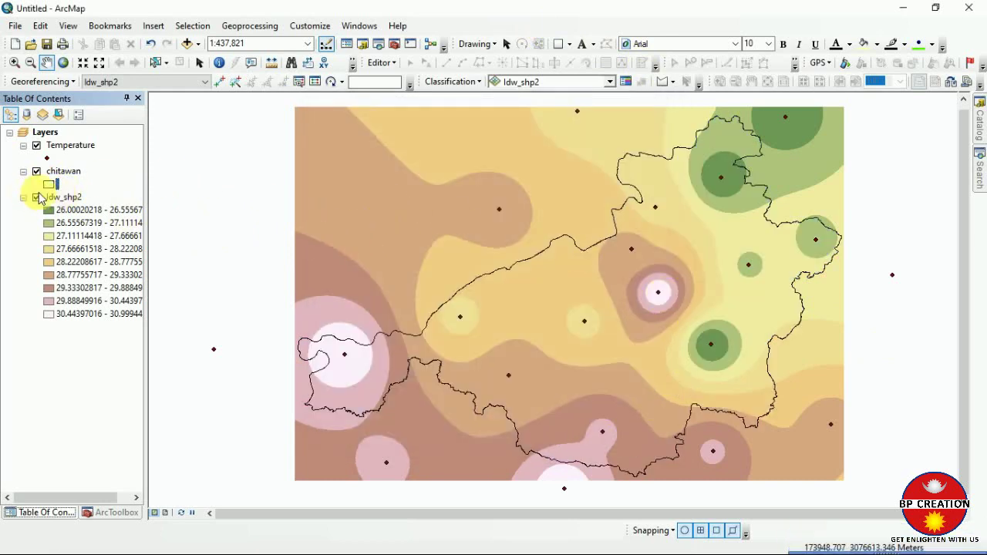
left_click(52, 186)
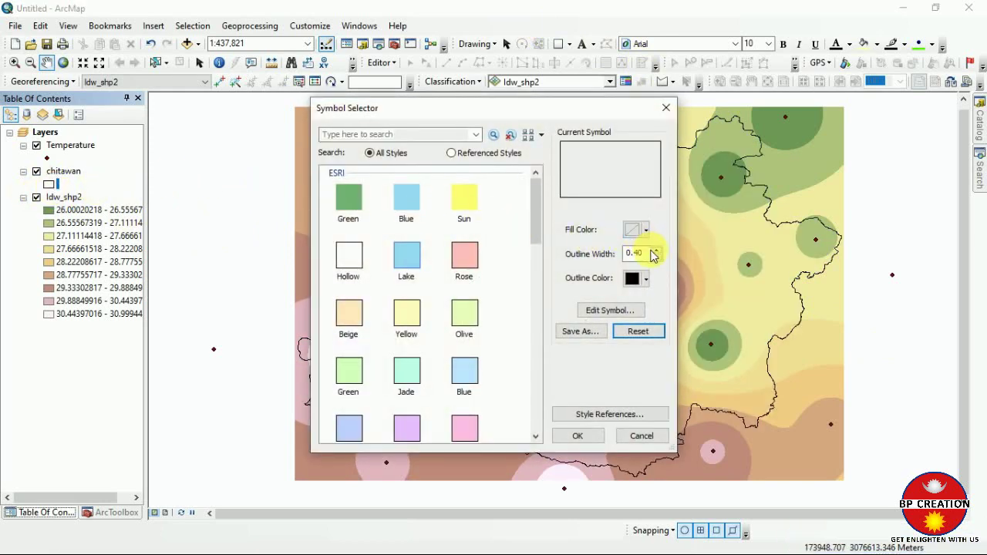
left_click(646, 279)
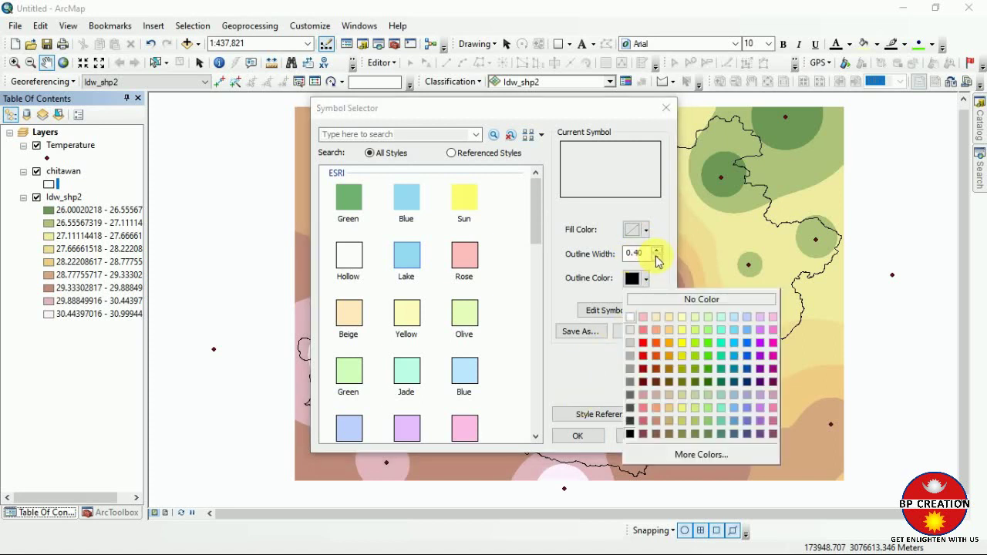
left_click(631, 437)
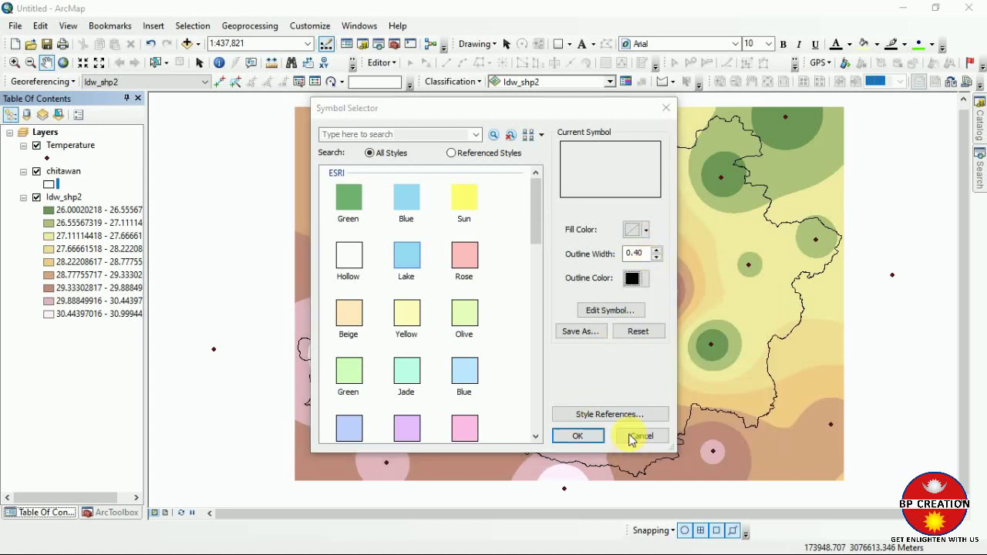
left_click(656, 253)
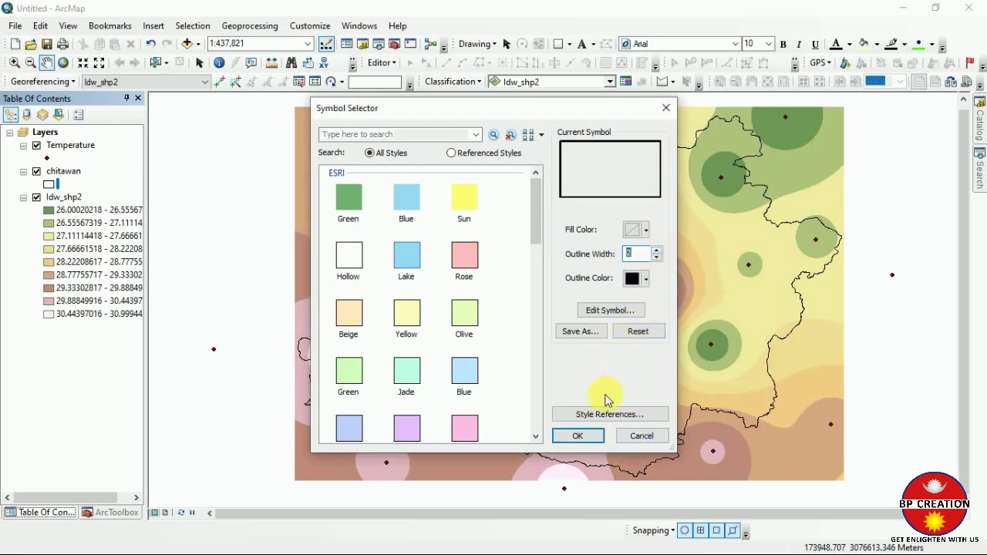
left_click(580, 437)
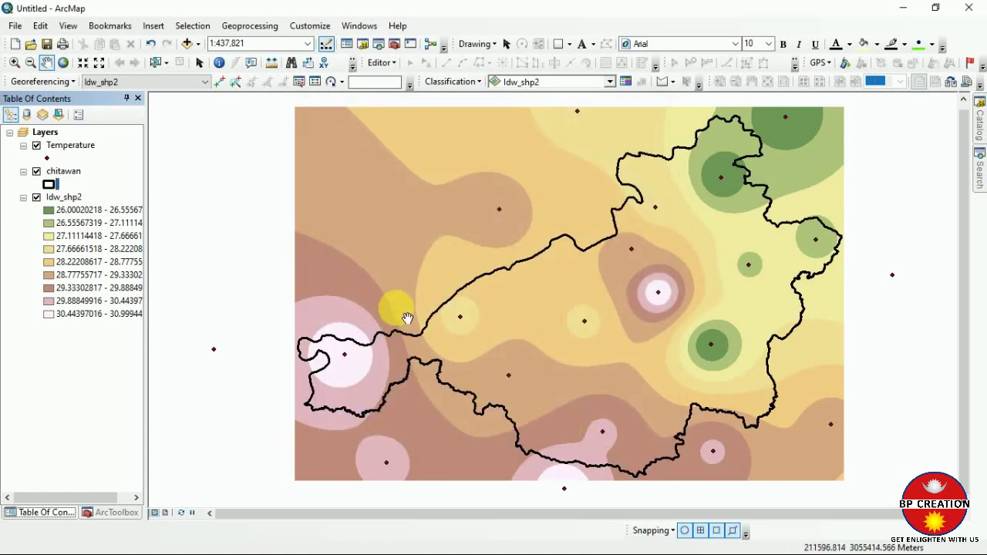
Give Idw_shp2 a Manual classification with 5 classes in its Symbology and apply it.
right_click(55, 204)
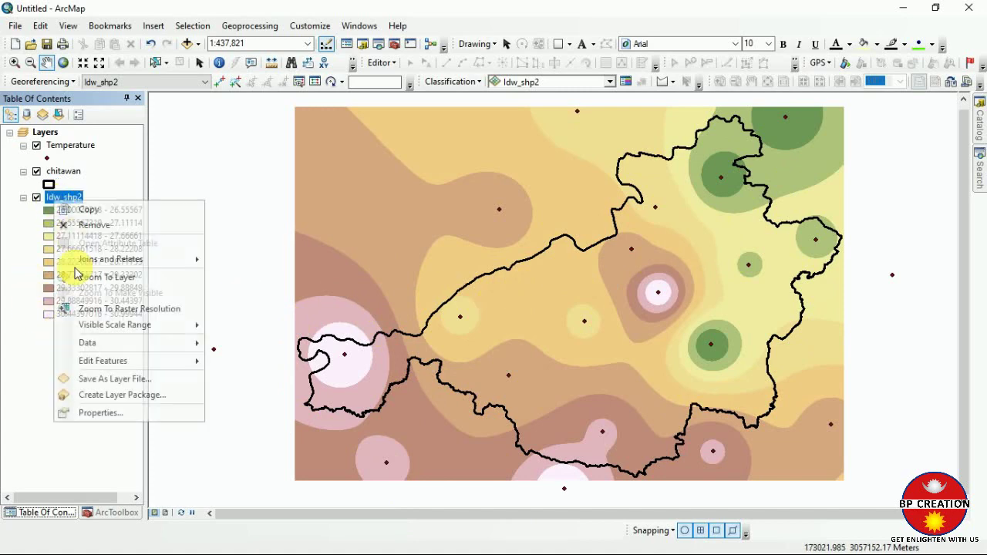
left_click(91, 412)
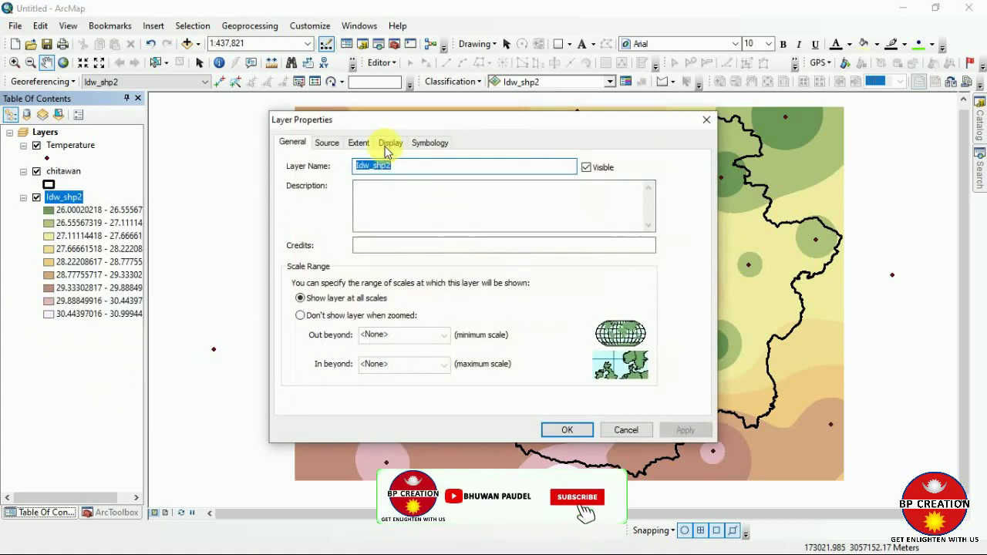
left_click(430, 144)
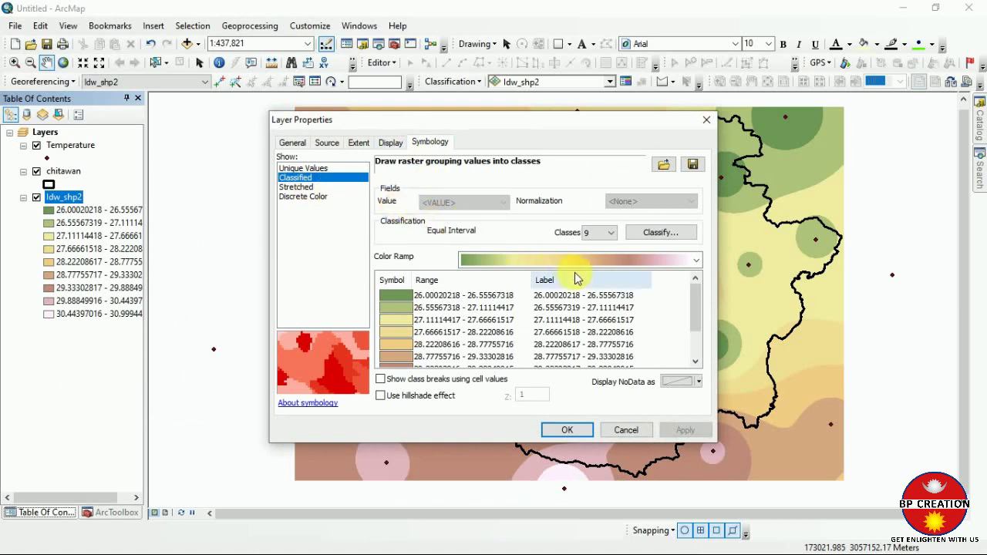
left_click(697, 259)
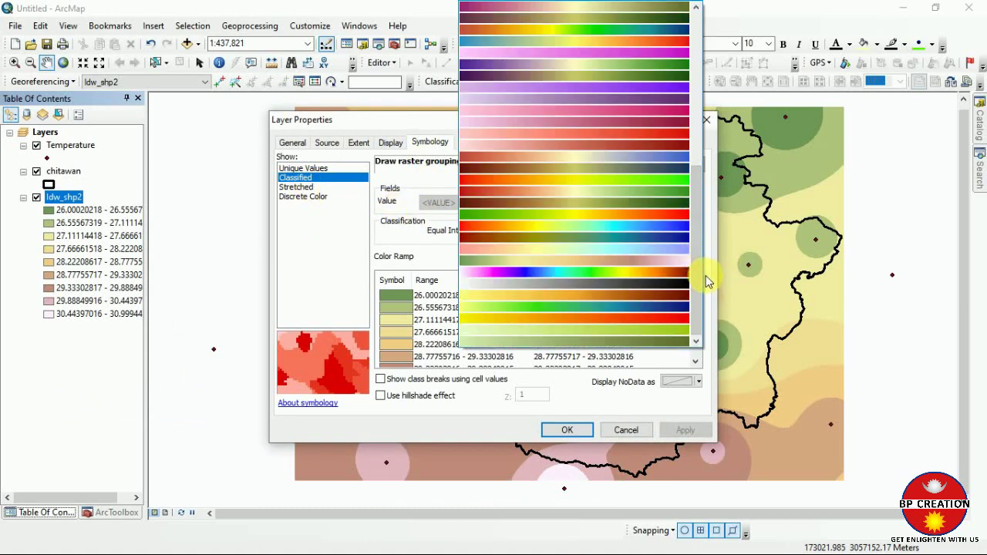
left_click(706, 276)
left_click(612, 233)
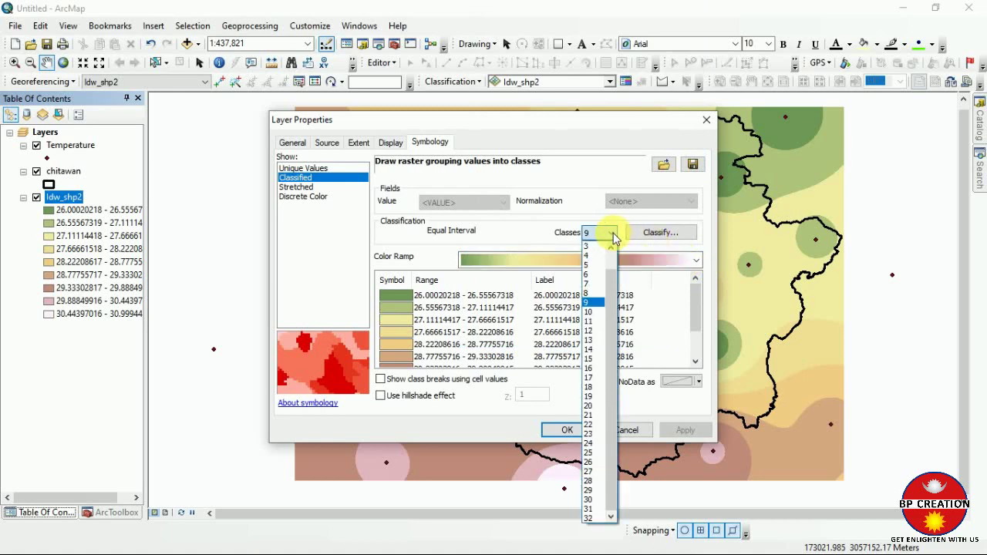
left_click(595, 265)
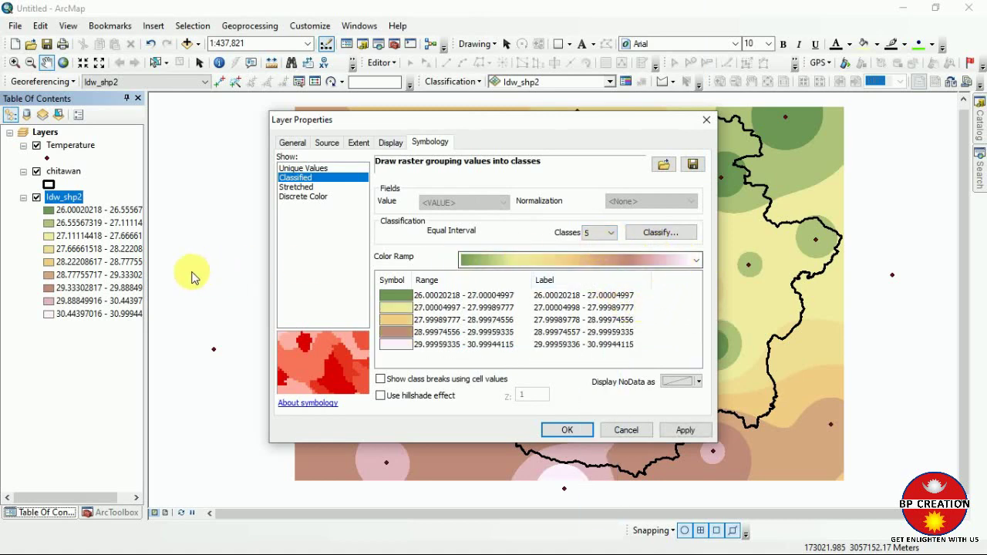
left_click(672, 234)
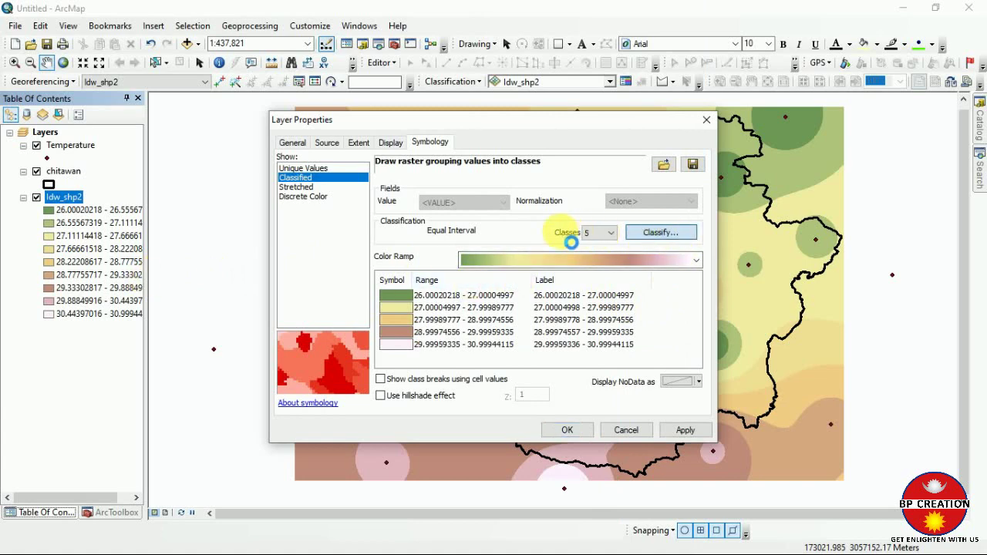
left_click(419, 142)
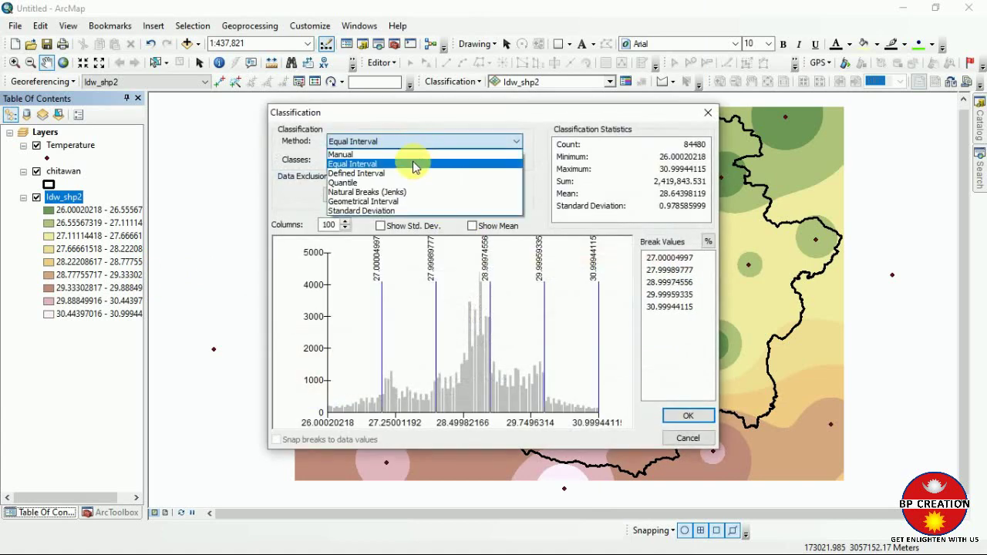
left_click(401, 153)
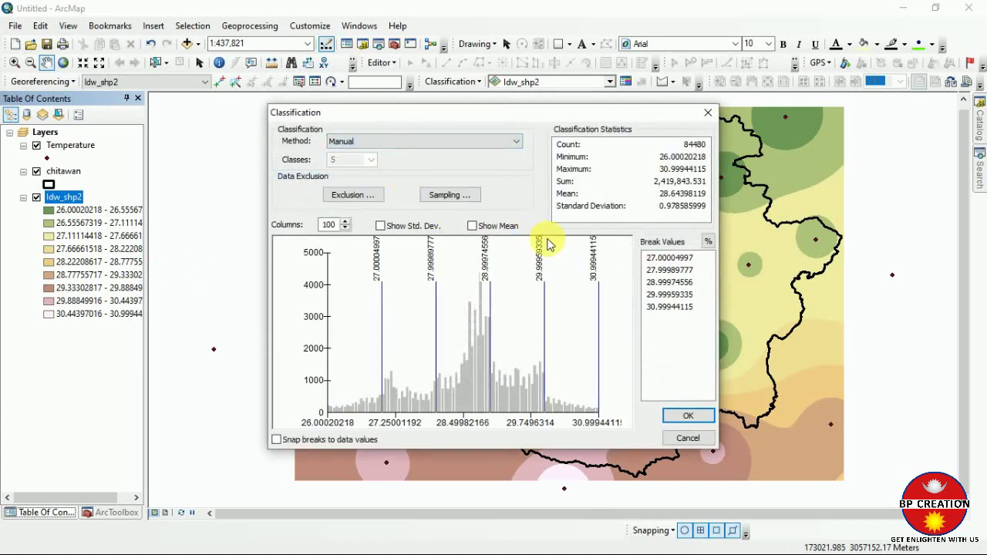
left_click(681, 418)
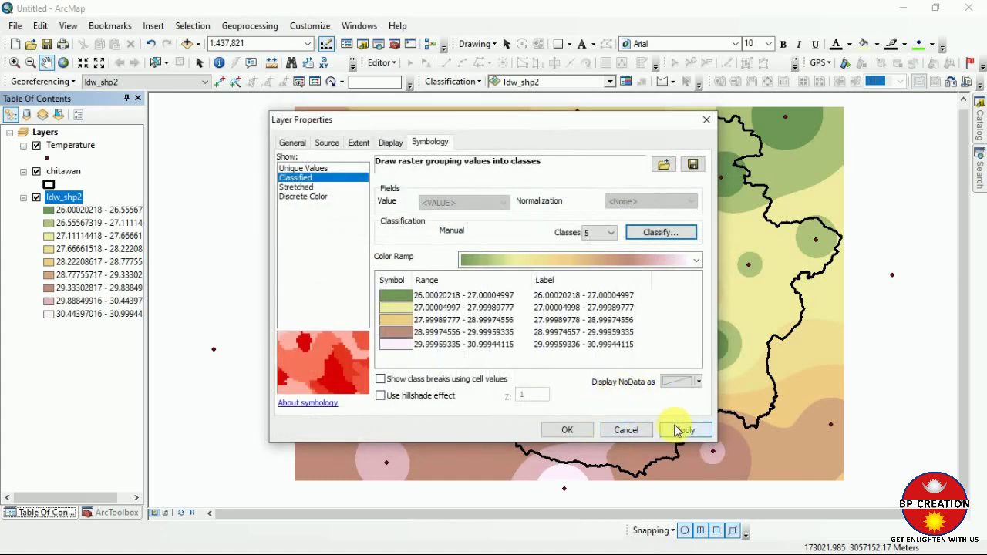
left_click(677, 430)
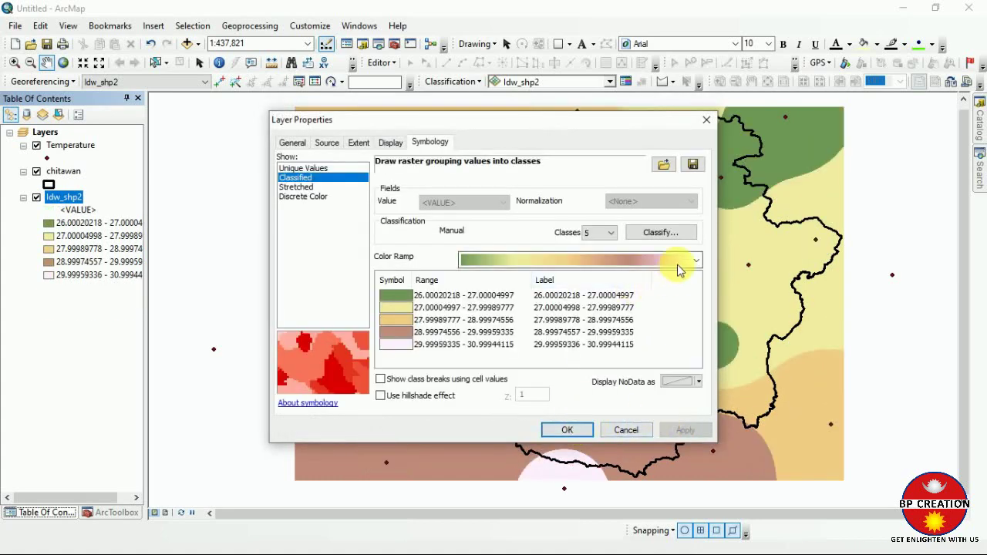
Render Idw_shp2 as Stretched with an inverted red-yellow-blue ramp, high temperatures in red.
left_click(297, 188)
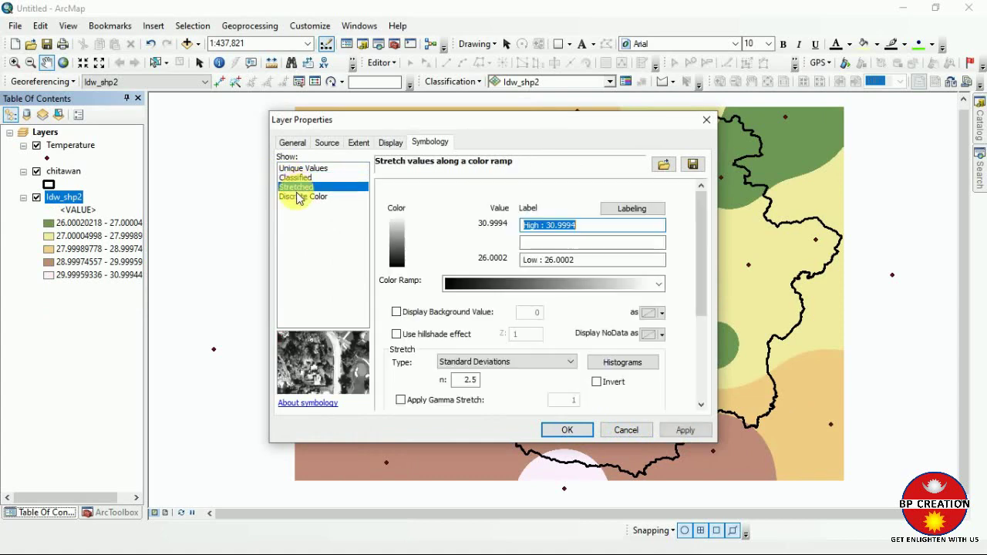
left_click(660, 284)
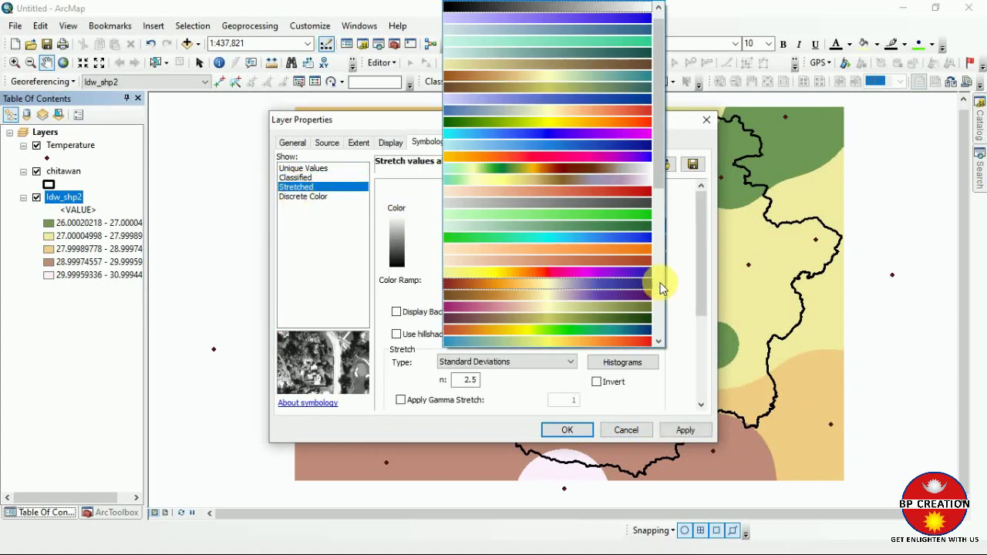
scroll(557, 251, "down", 10)
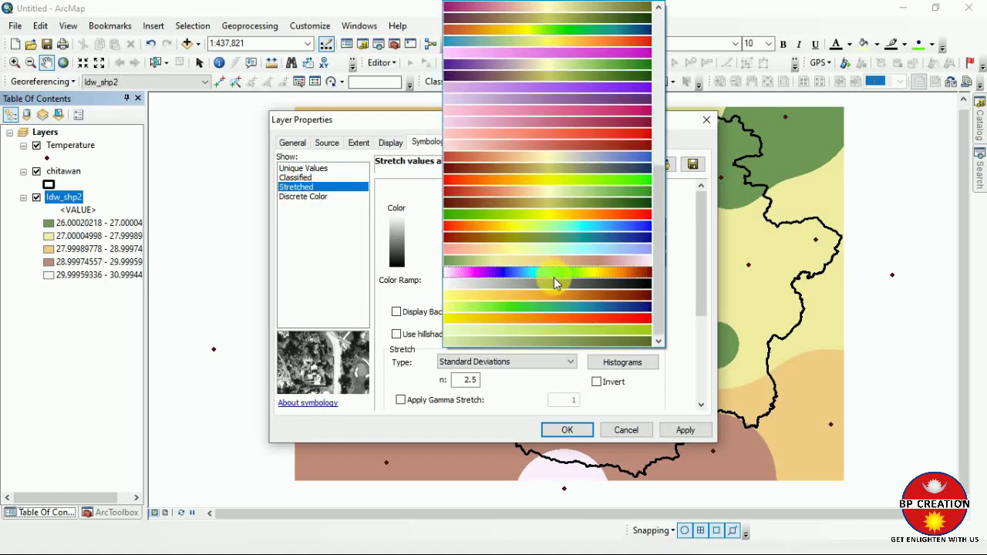
left_click(564, 227)
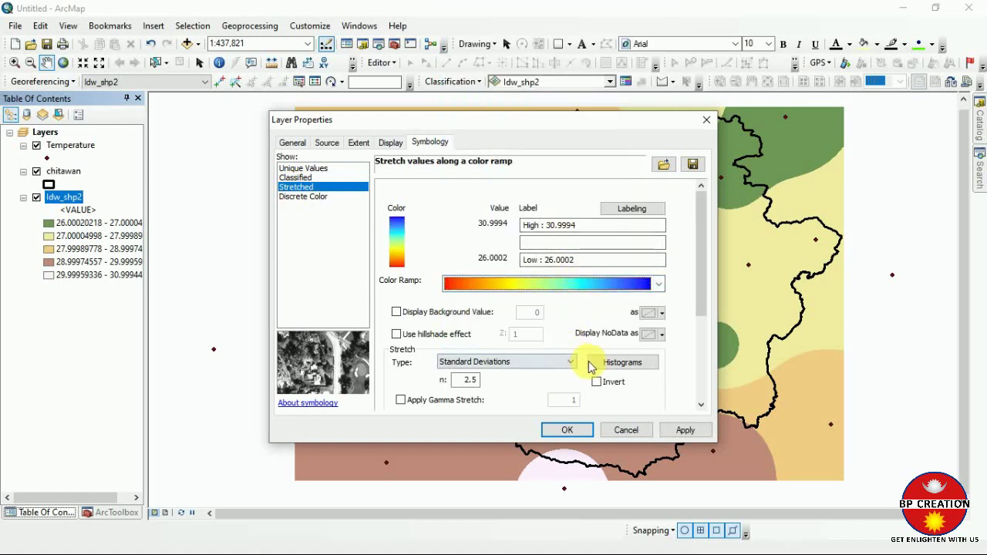
left_click(596, 382)
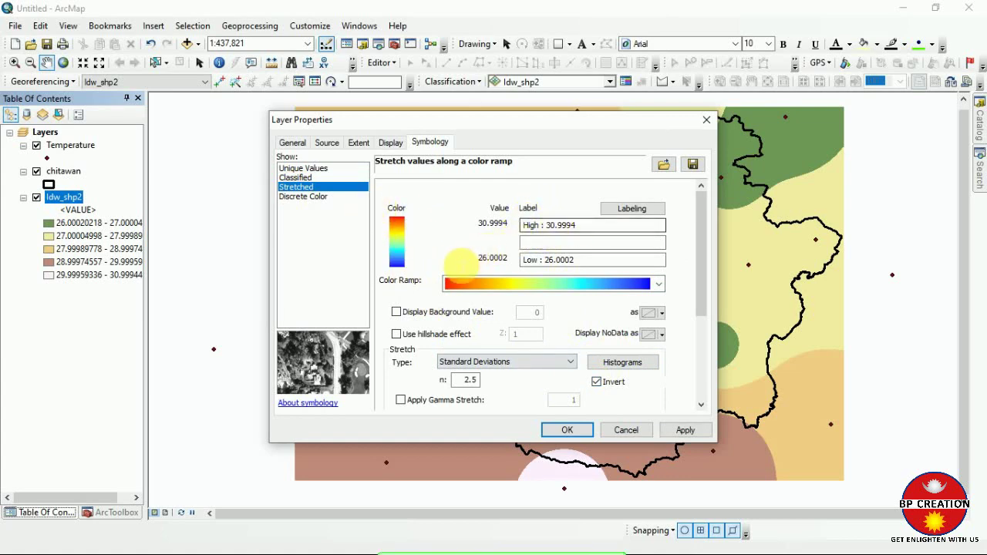
left_click(682, 429)
left_click(570, 430)
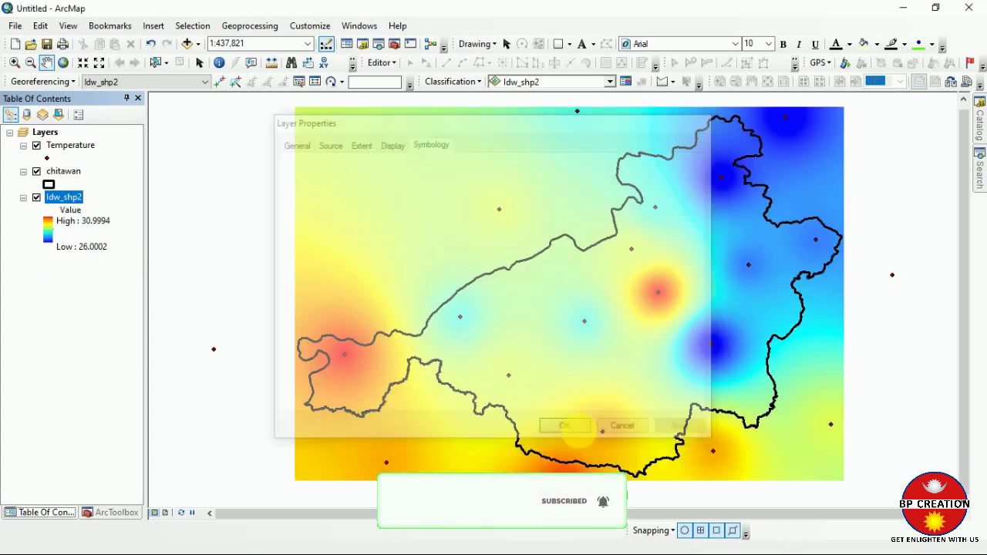
Zoom out, shift the map left, and bring up the toolbox Interpolation tools.
scroll(741, 299, "up", 3)
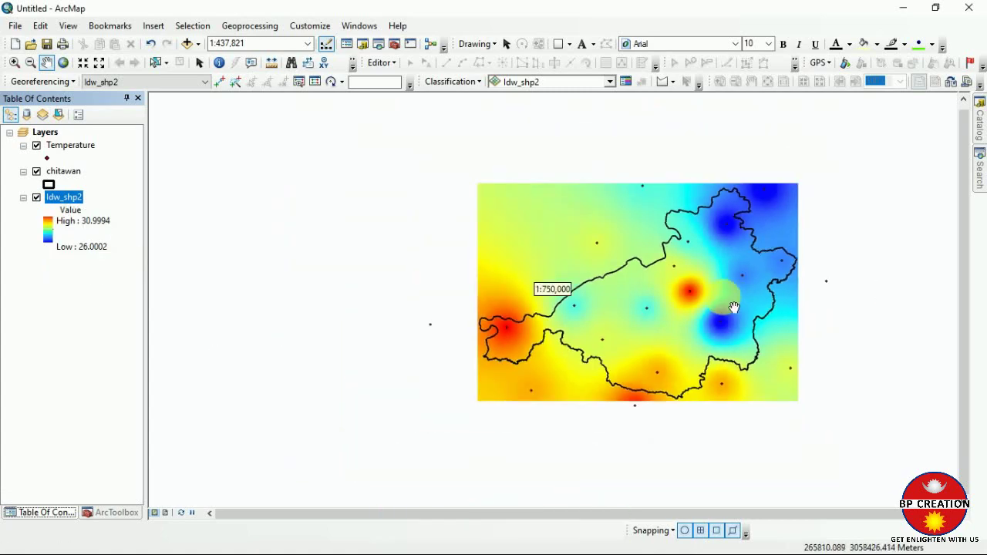
left_click_drag(619, 282, 522, 278)
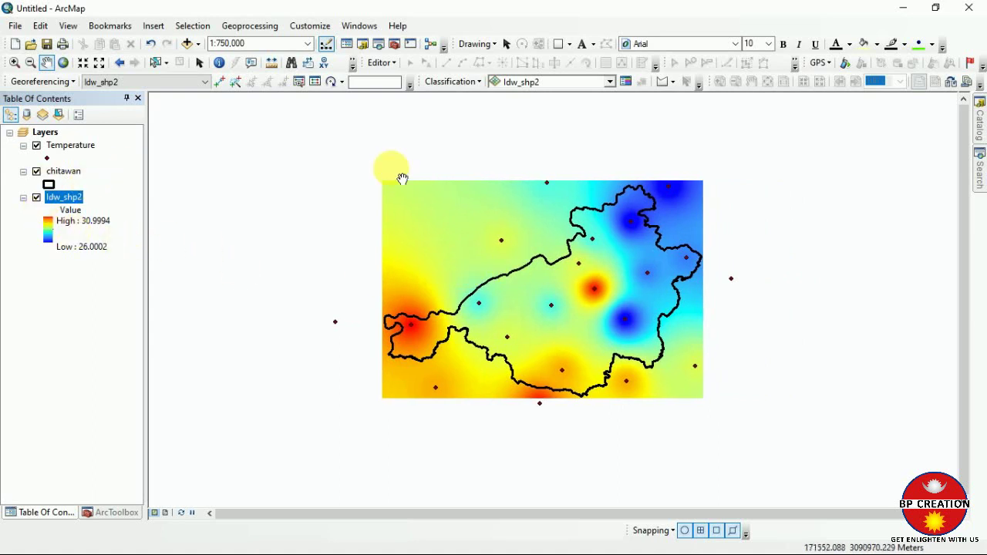
left_click(111, 513)
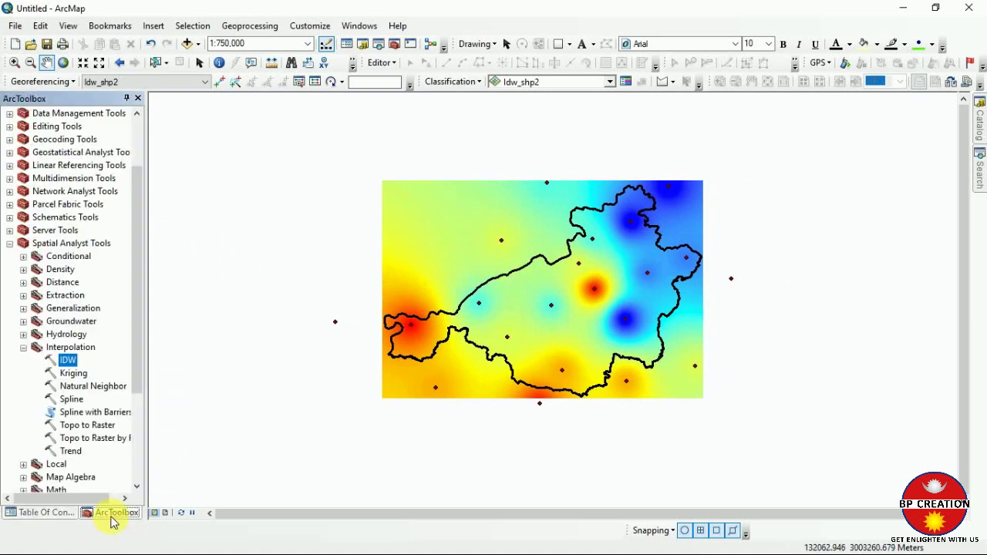
Open Kriging with the Temperature points as input and Temp as the Z value field.
double_click(68, 375)
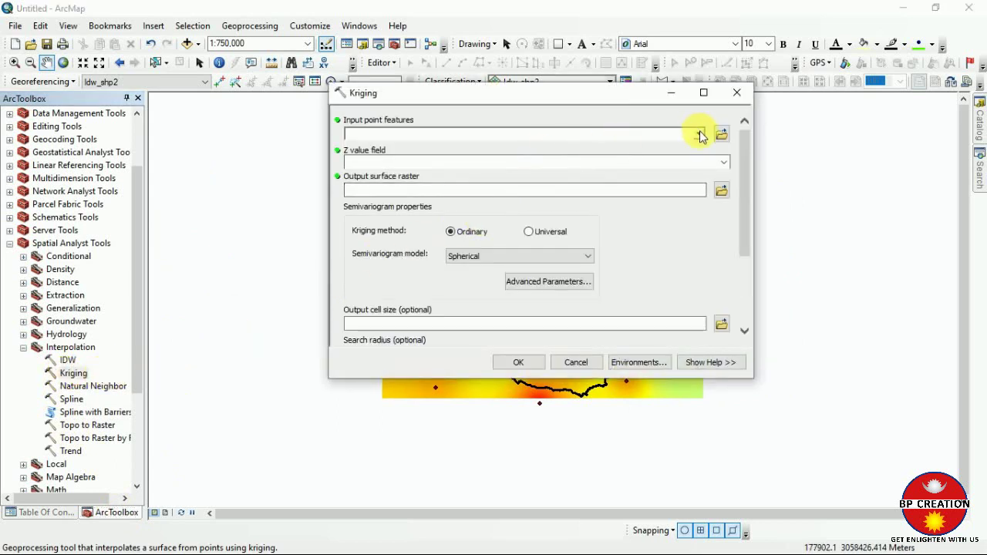
left_click(700, 135)
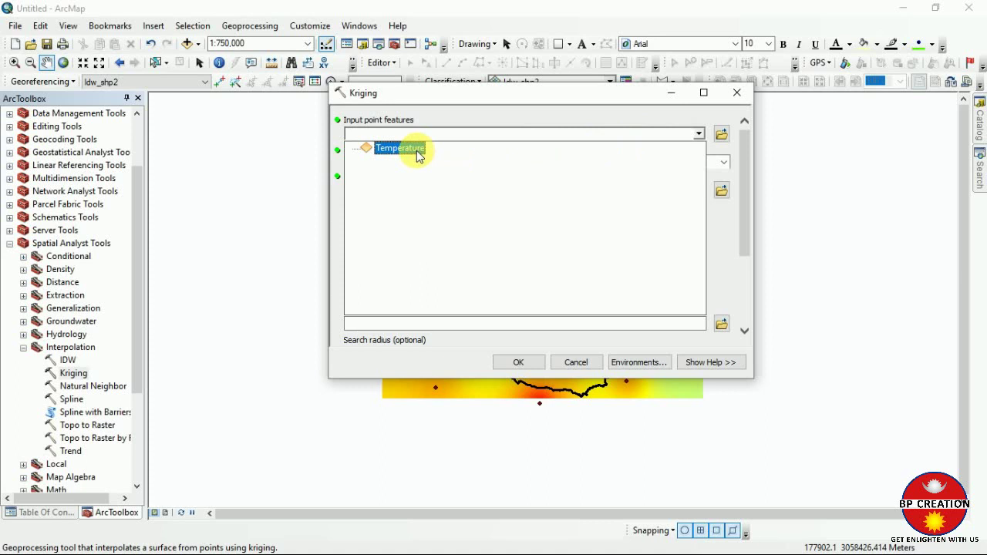
left_click(416, 149)
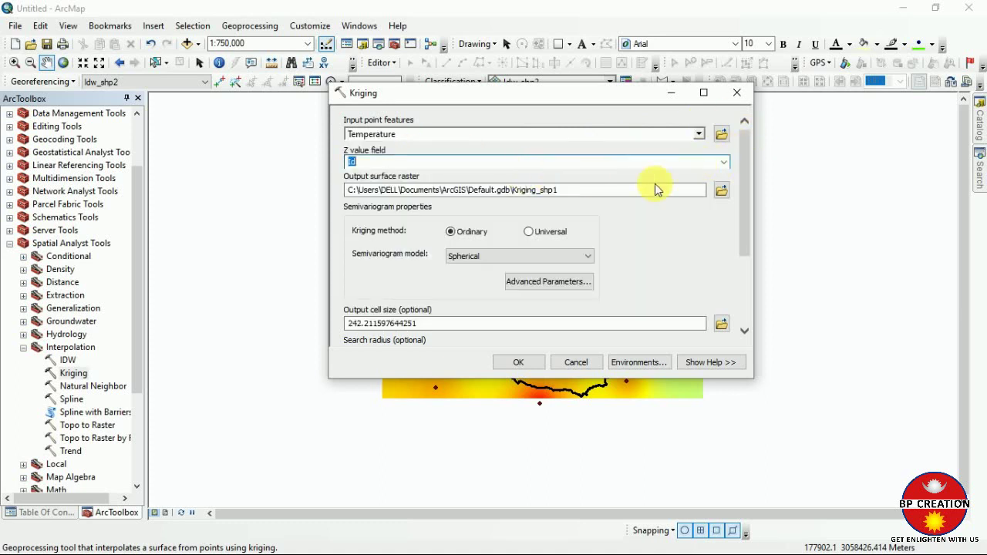
left_click(723, 162)
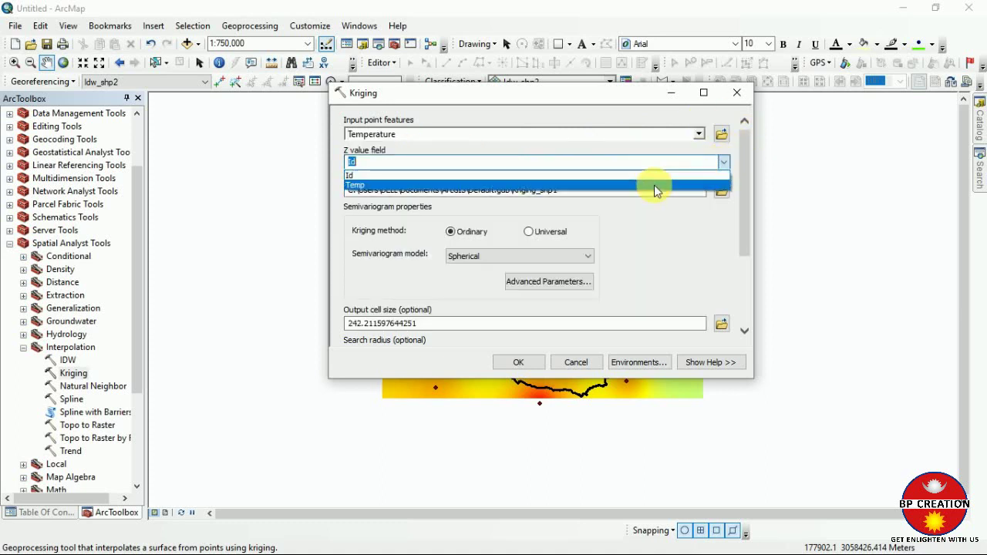
left_click(445, 186)
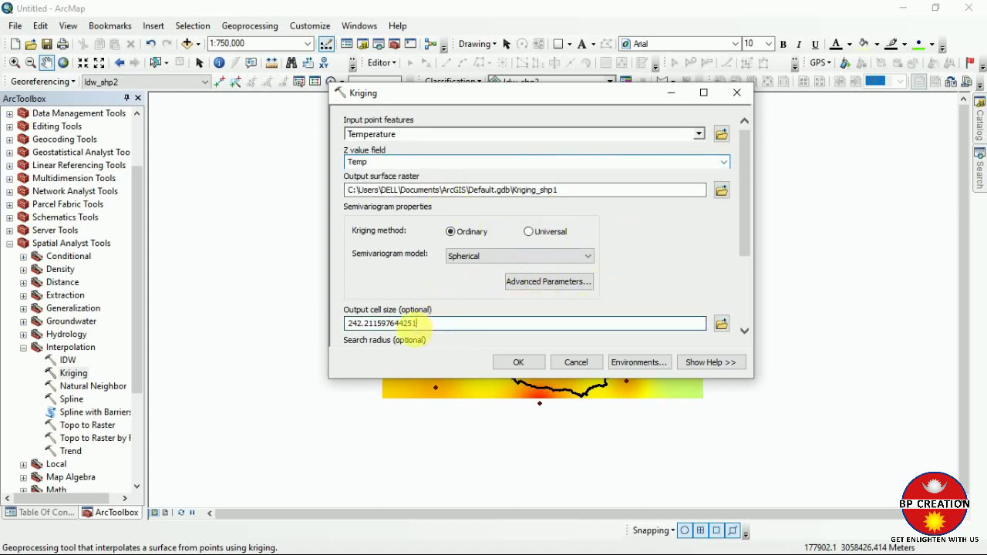
Set the Kriging output cell size to 245 and the number of points to 25.
left_click_drag(423, 327, 293, 332)
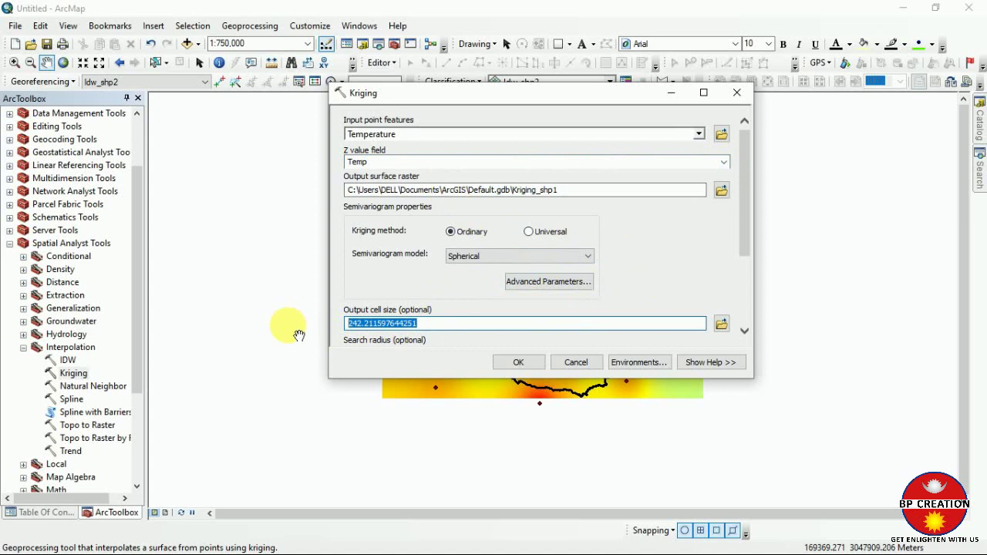
type("245")
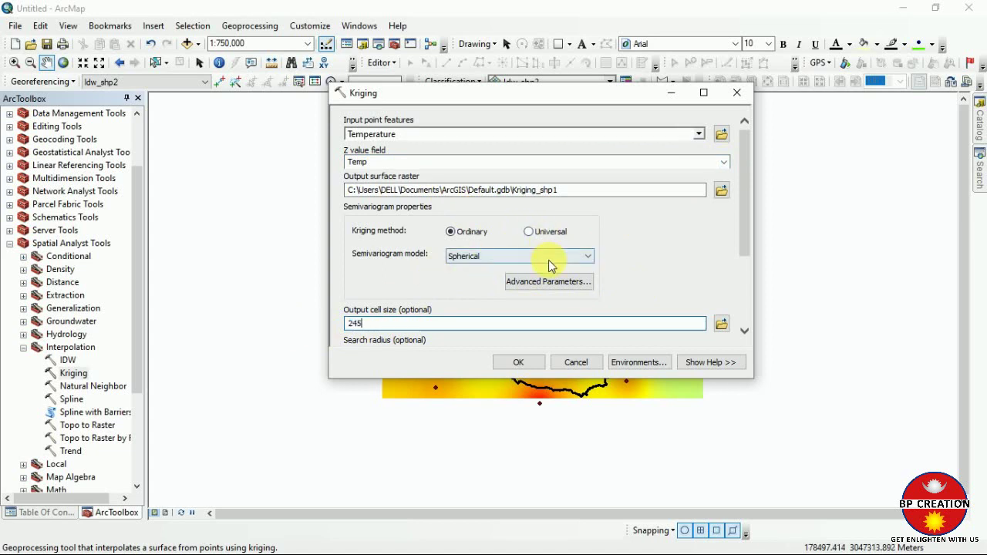
scroll(661, 280, "down", 3)
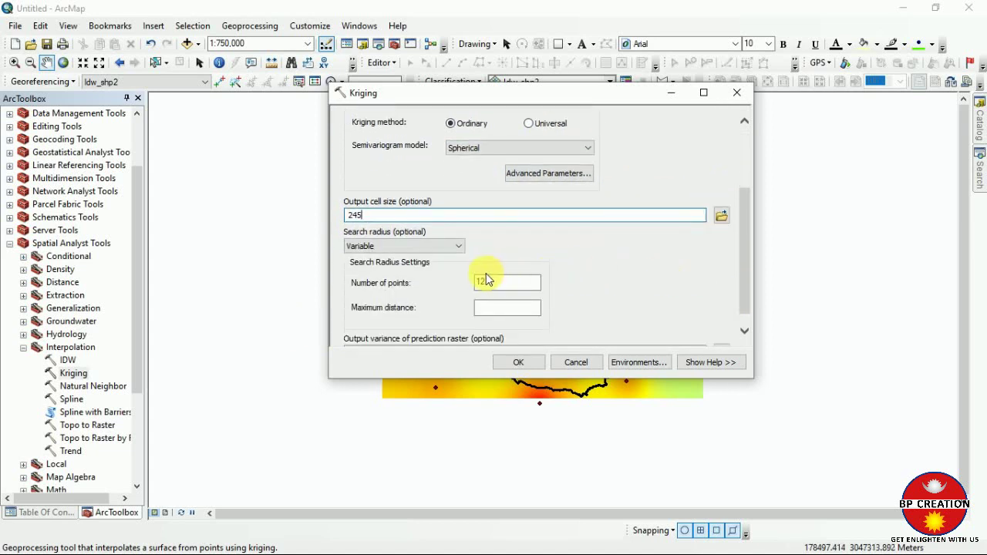
type("25")
scroll(632, 280, "up", 3)
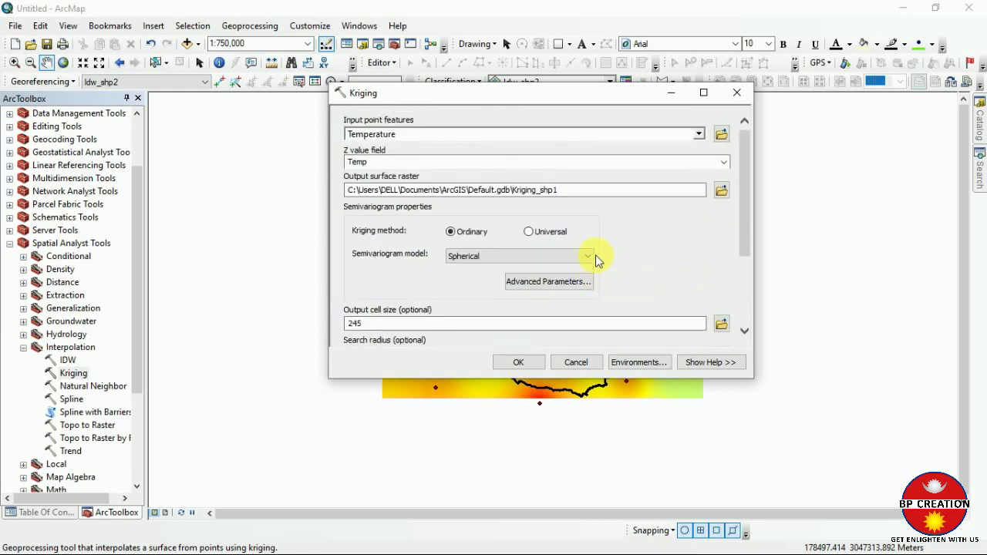
left_click(720, 191)
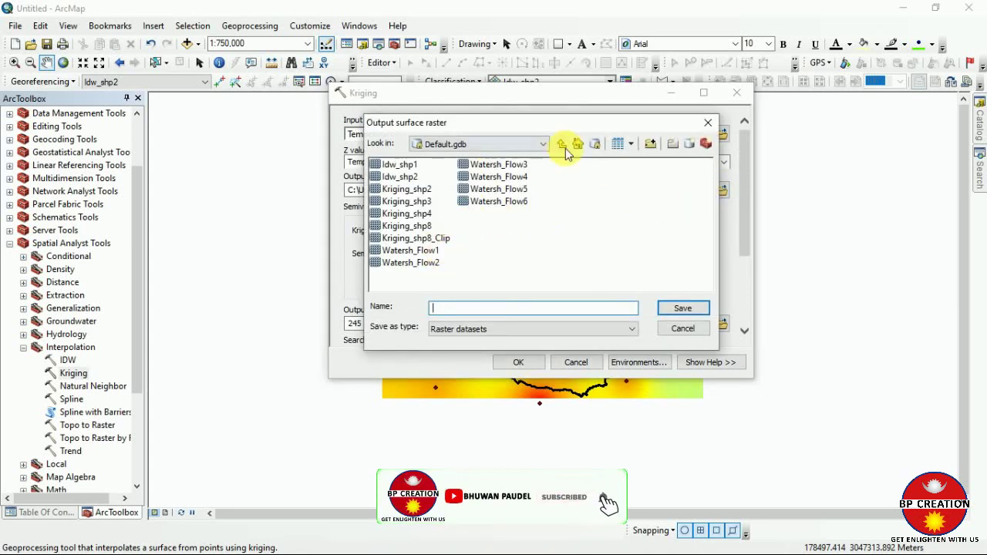
Save the Kriging output raster as krig in the F:\Chitwan Data folder.
left_click(562, 146)
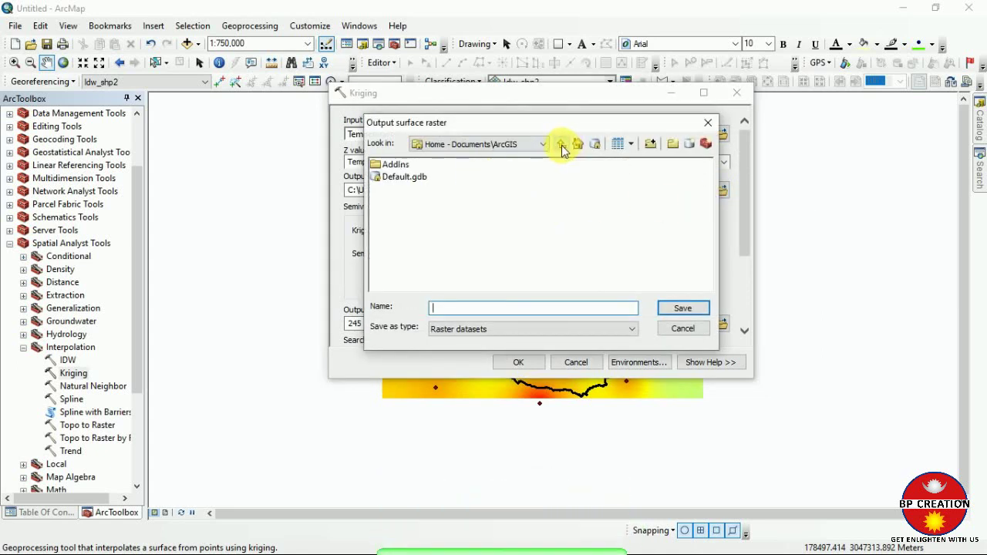
left_click(561, 146)
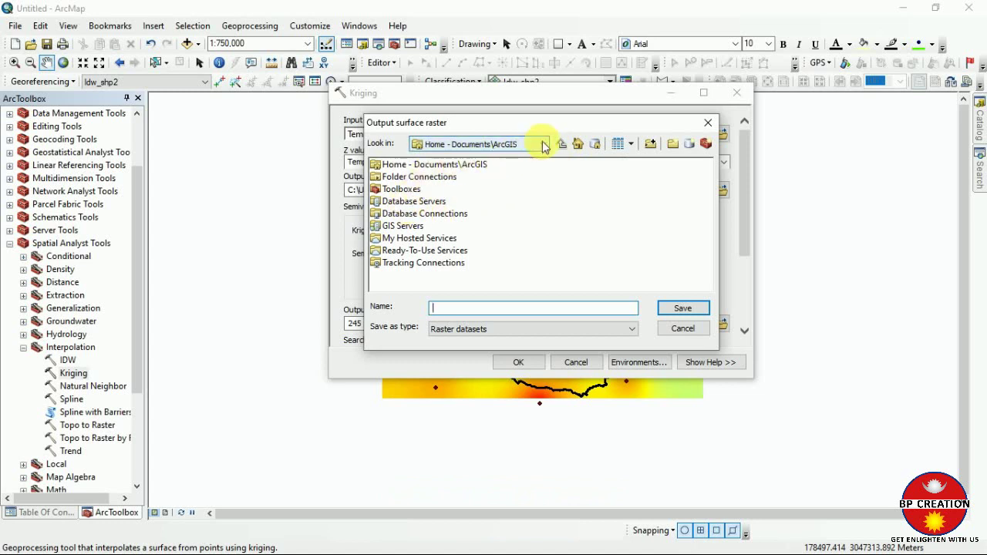
left_click(543, 145)
left_click(438, 182)
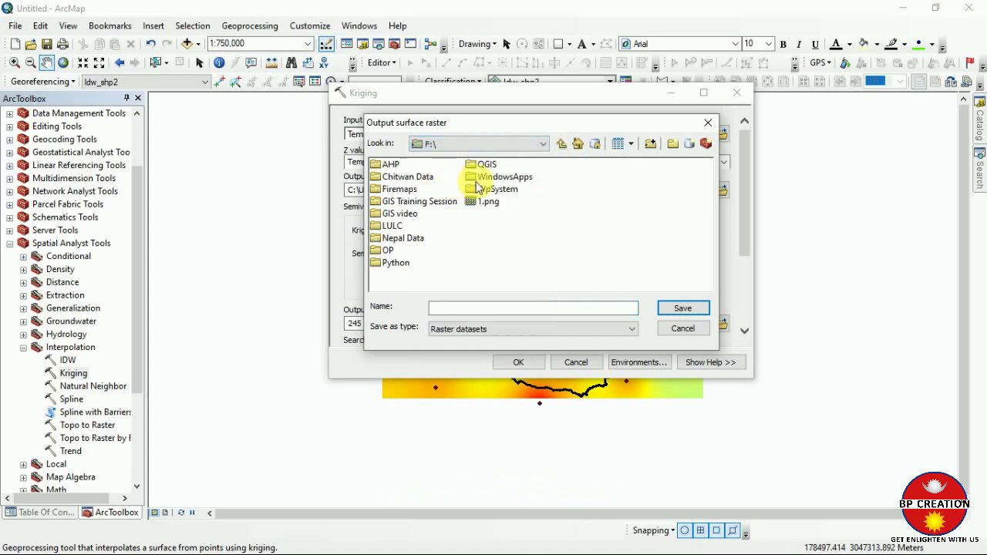
double_click(390, 179)
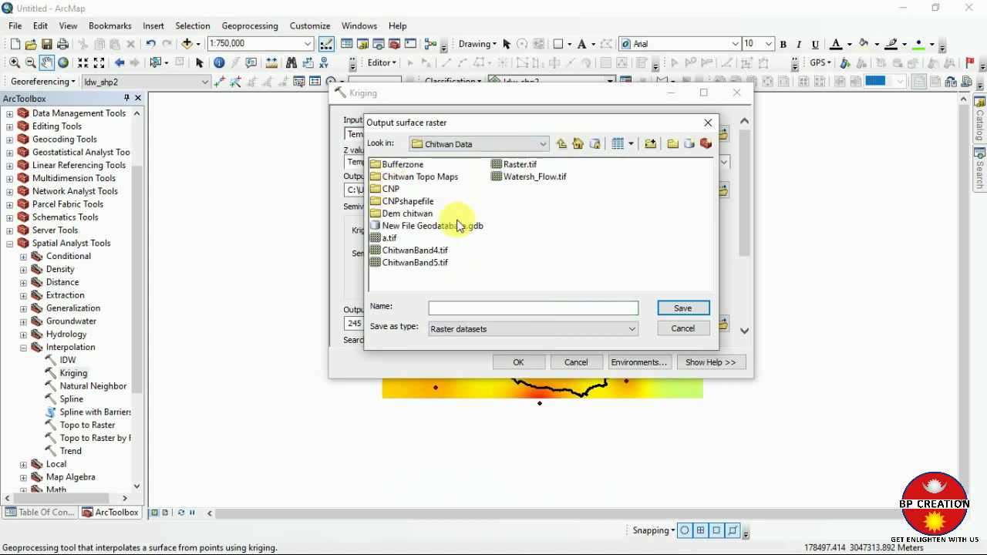
left_click(462, 308)
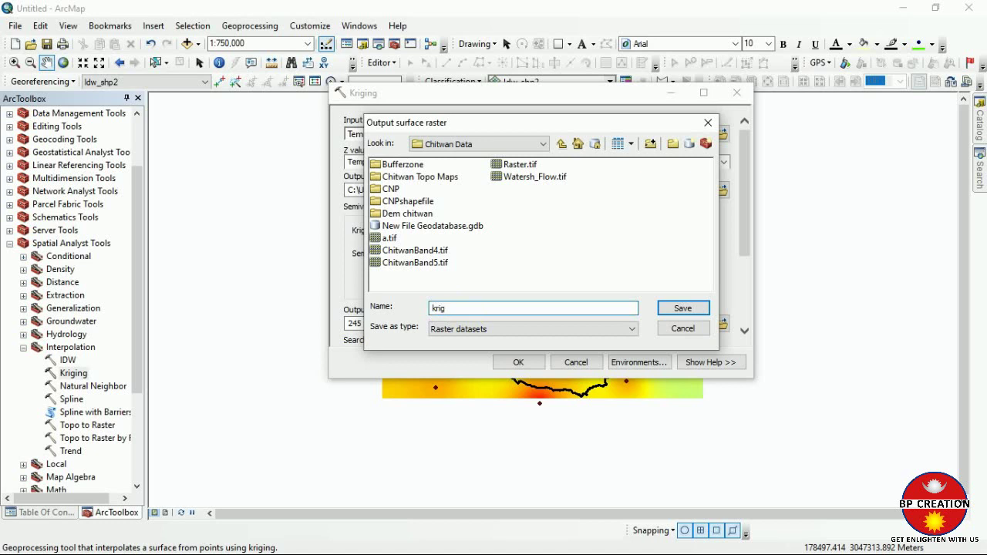
left_click(679, 308)
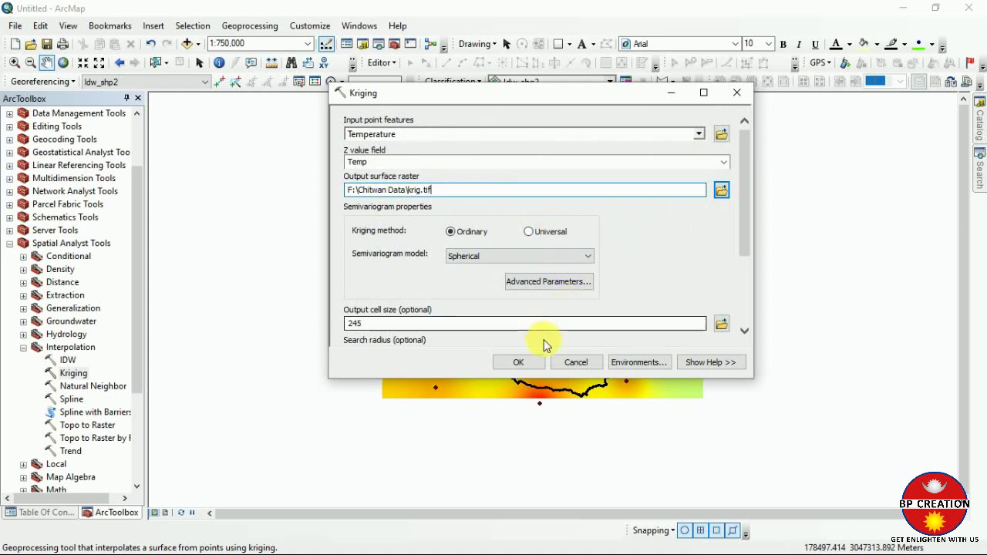
Run Kriging to create krig.tif, then pin and widen the Table Of Contents to show full class labels.
left_click(518, 362)
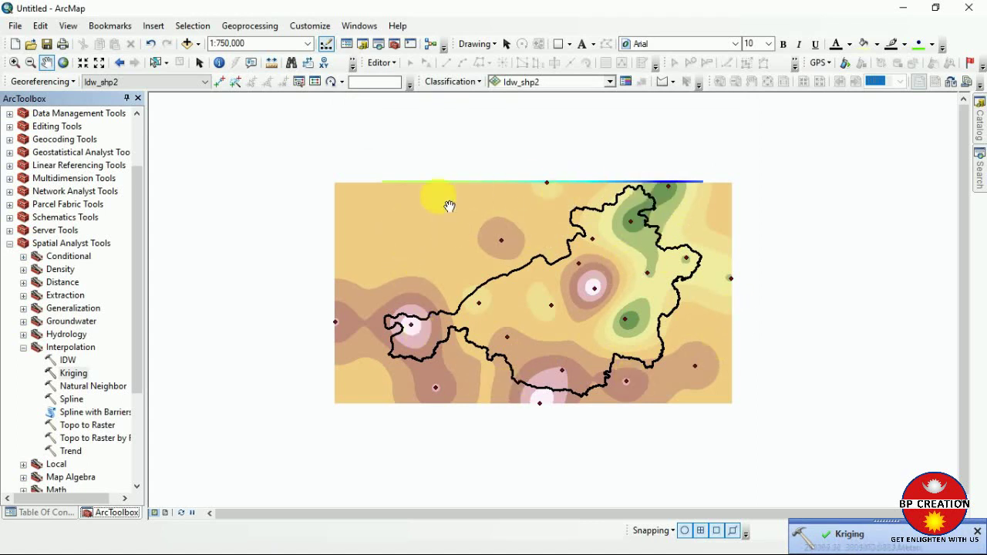
left_click(126, 100)
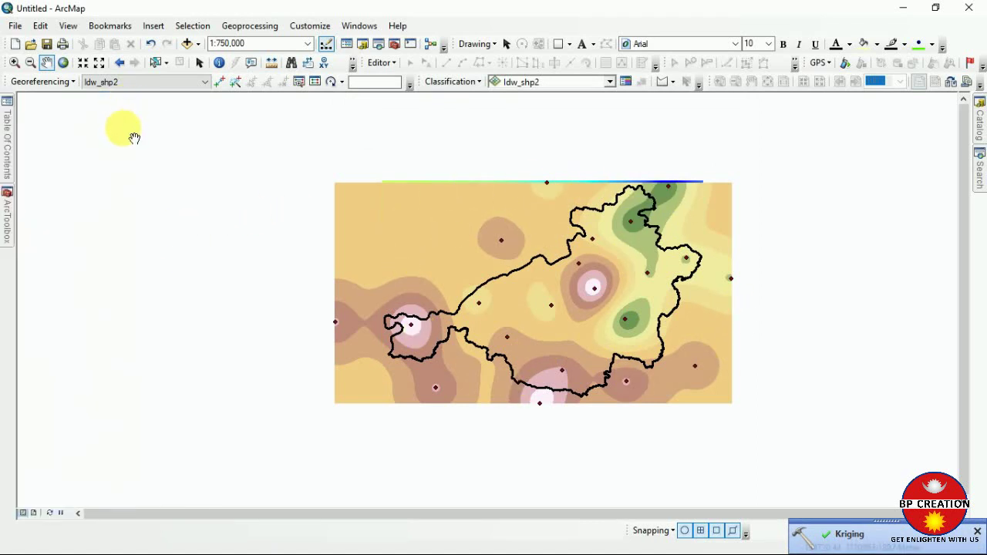
mouse_move(10, 164)
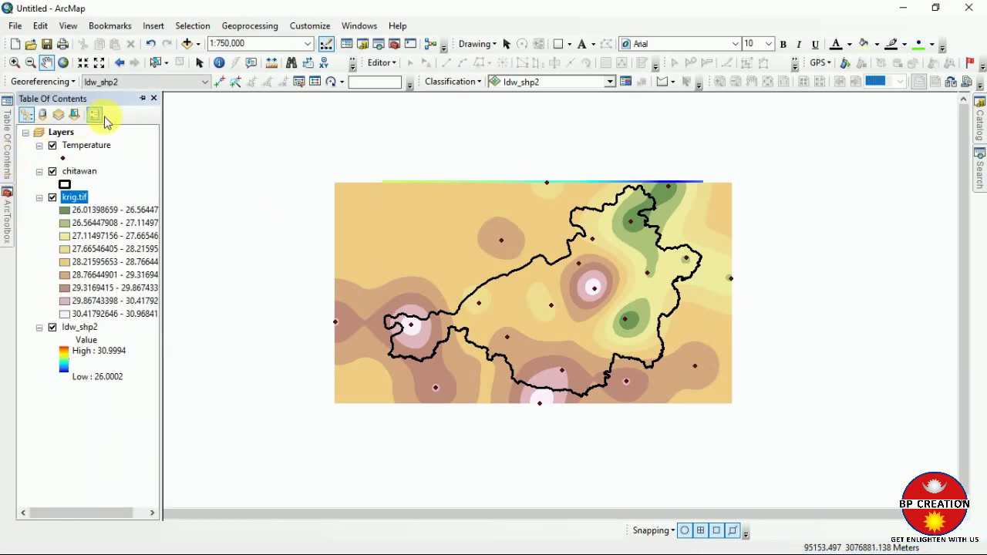
left_click(143, 100)
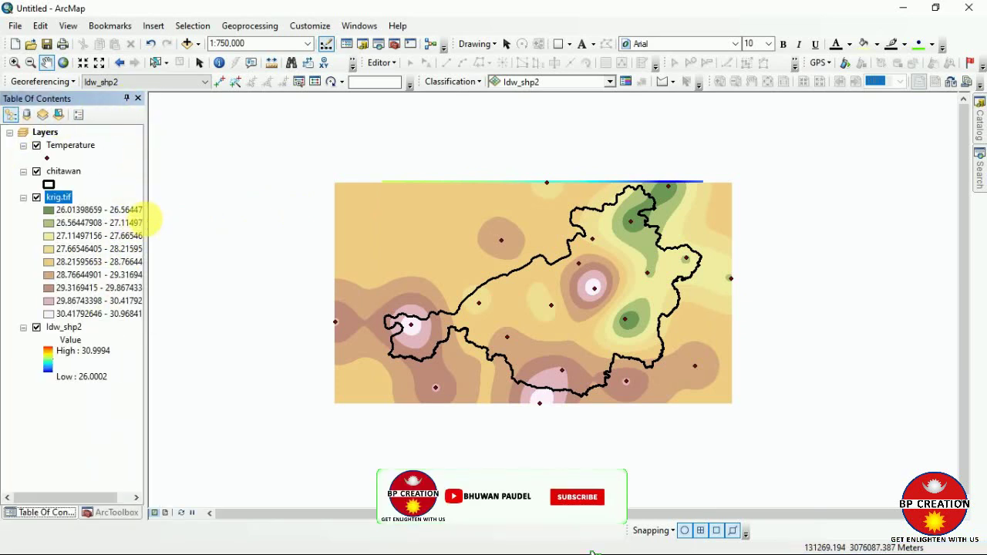
left_click_drag(157, 230, 192, 236)
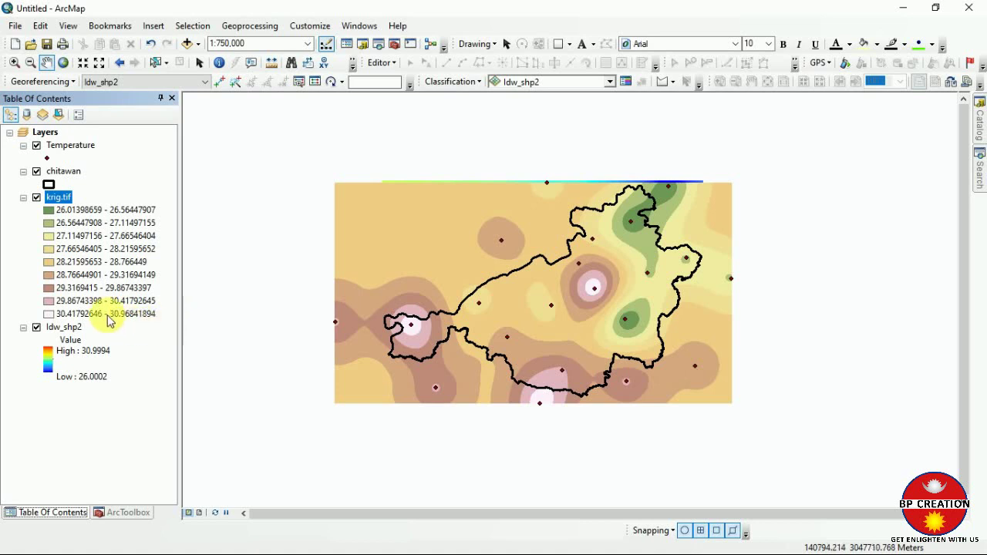
Symbolize krig.tif as Stretched with an inverted red-yellow-blue ramp, red for high 30.9879 and blue for low 26.014.
right_click(57, 203)
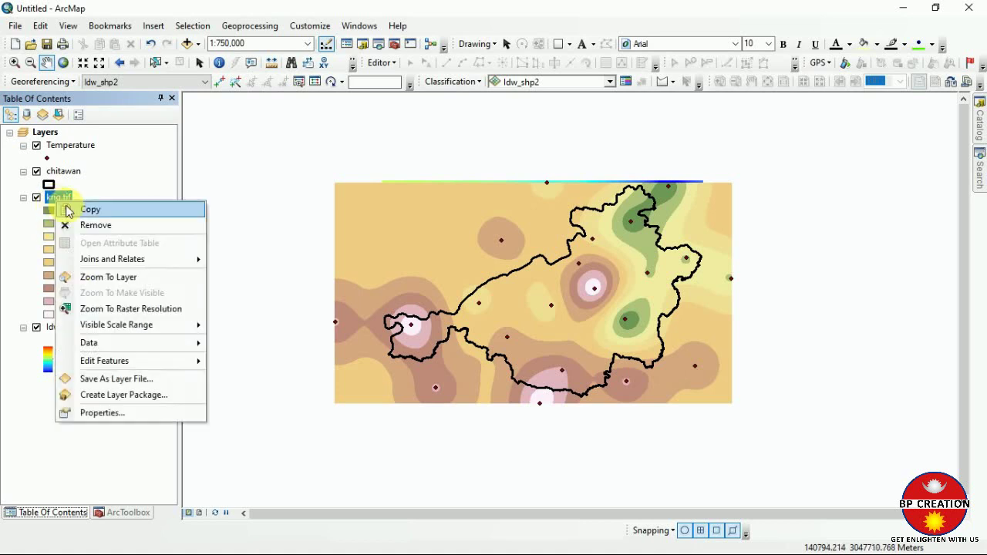
left_click(115, 411)
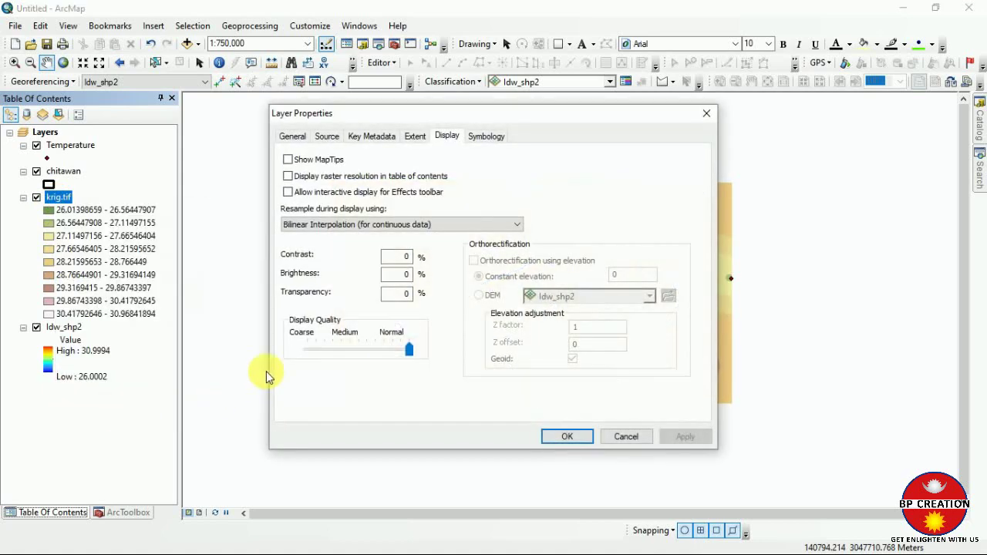
left_click(482, 144)
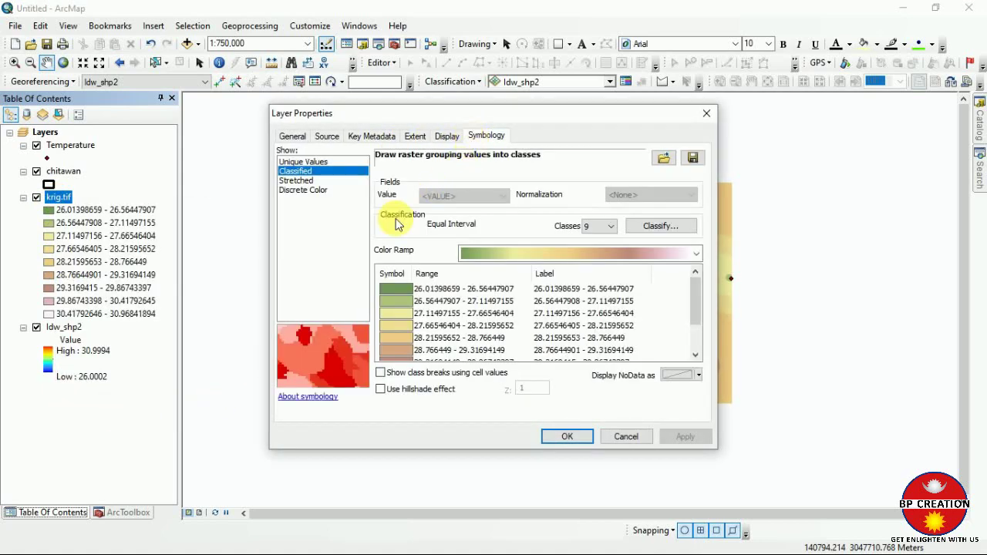
left_click(297, 181)
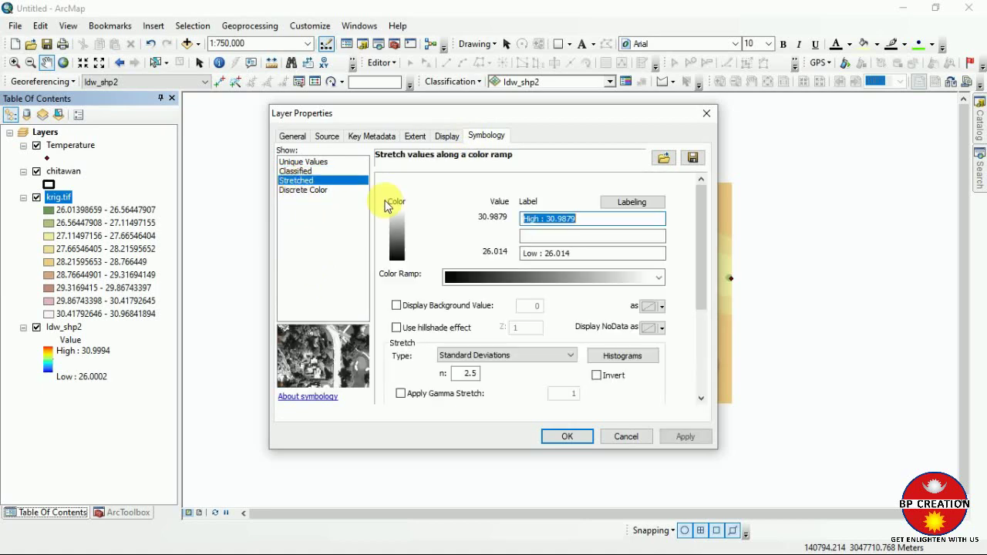
left_click(654, 279)
scroll(585, 279, "down", 2)
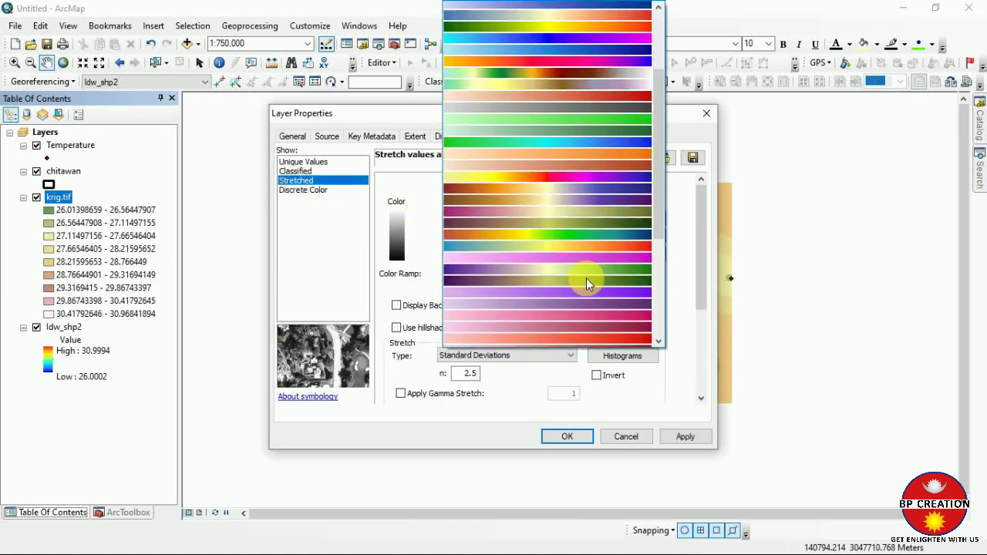
scroll(585, 284, "down", 6)
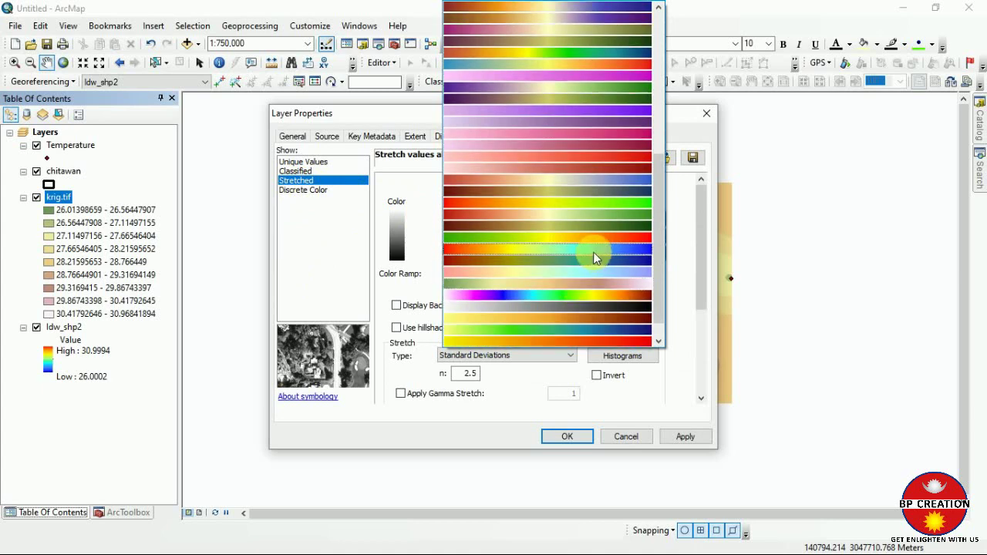
left_click(595, 253)
left_click(606, 377)
left_click(684, 436)
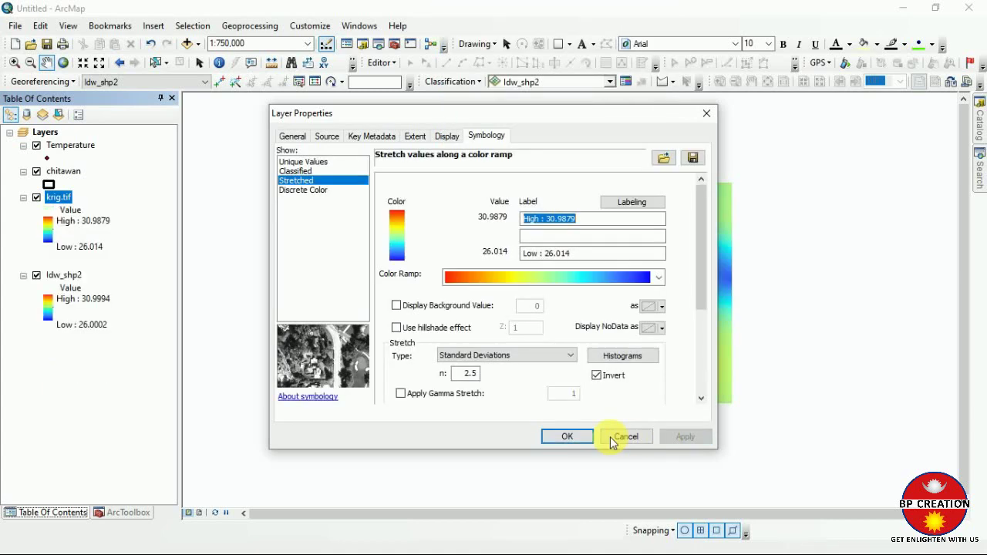
left_click(577, 437)
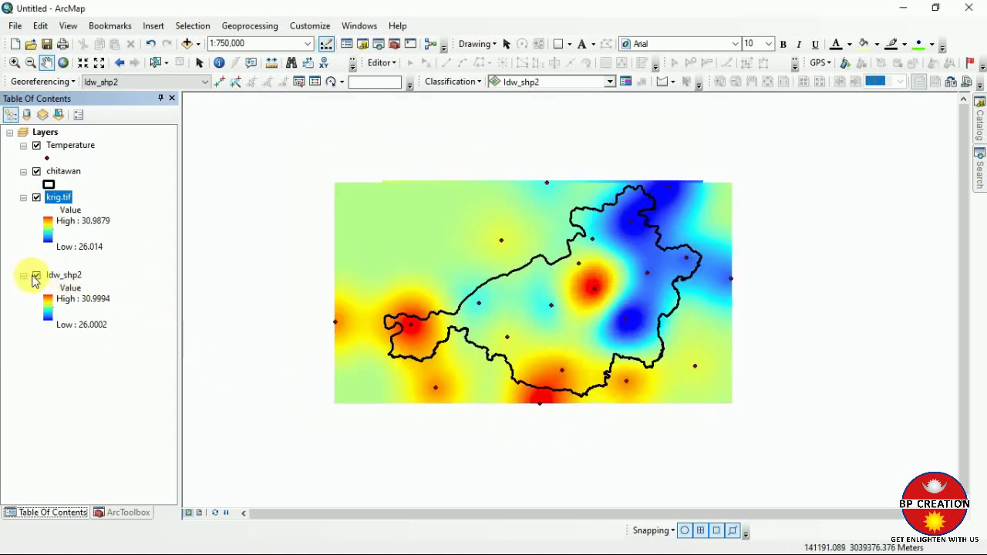
Toggle krig.tif and idw_shp2 visibility repeatedly to compare the Kriging and IDW surfaces.
left_click(35, 276)
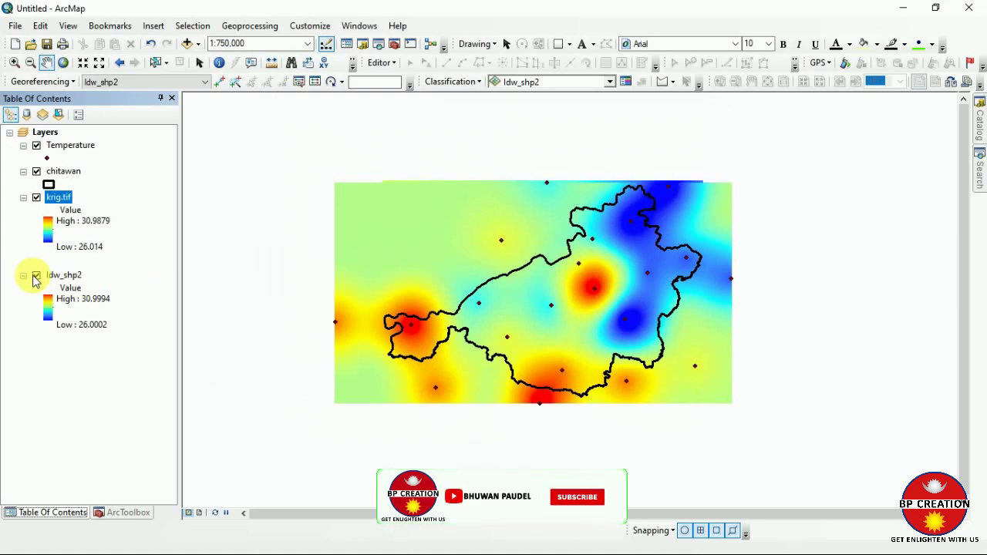
left_click(37, 198)
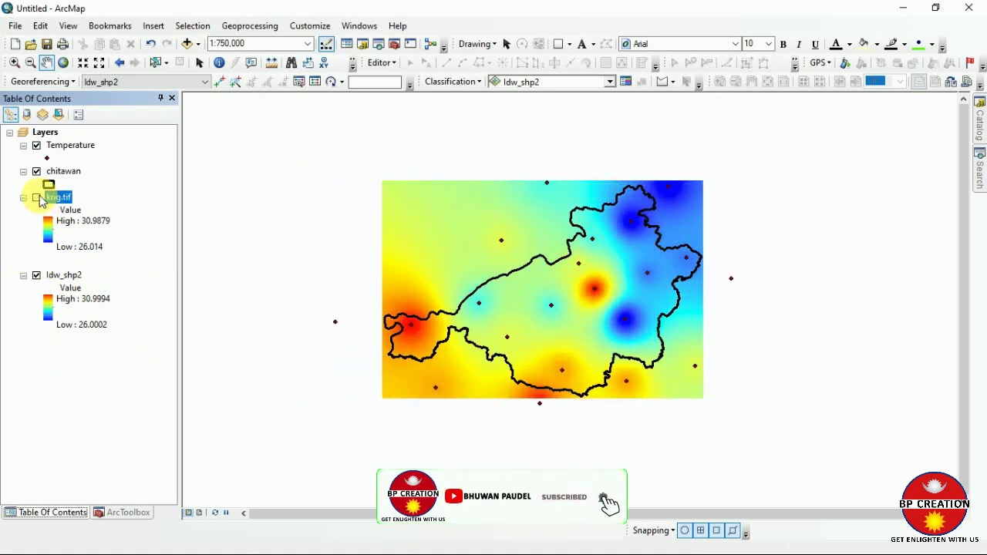
left_click(37, 199)
left_click(37, 198)
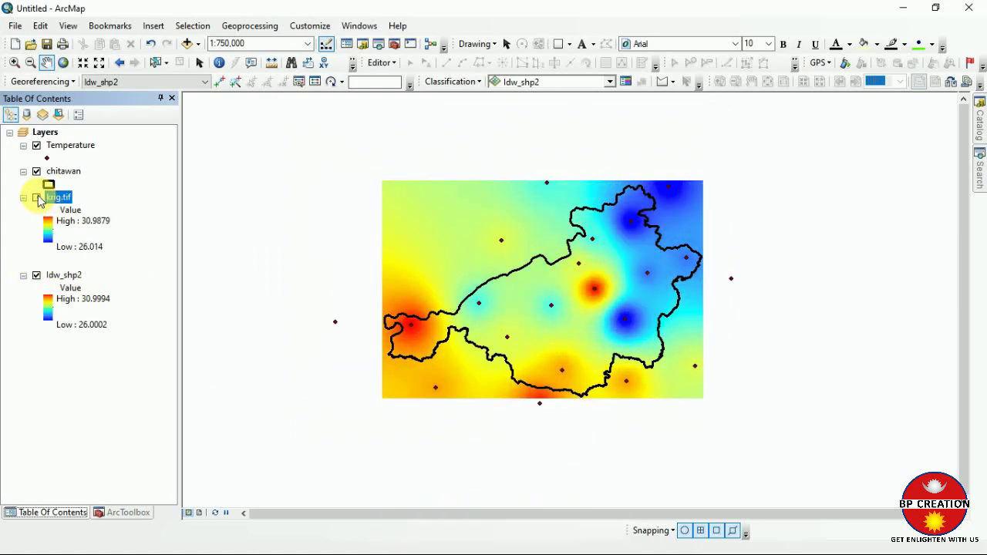
left_click(37, 199)
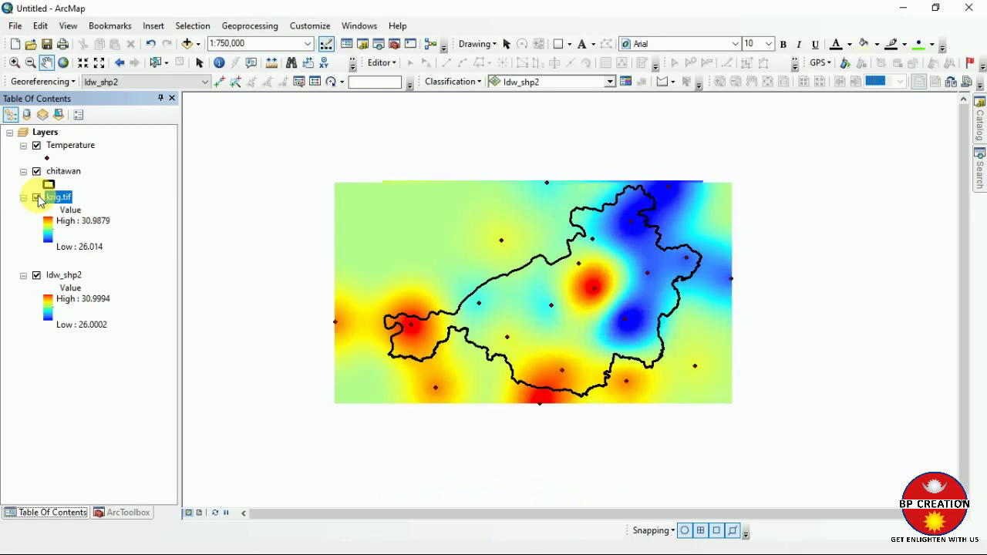
left_click(37, 198)
left_click(37, 199)
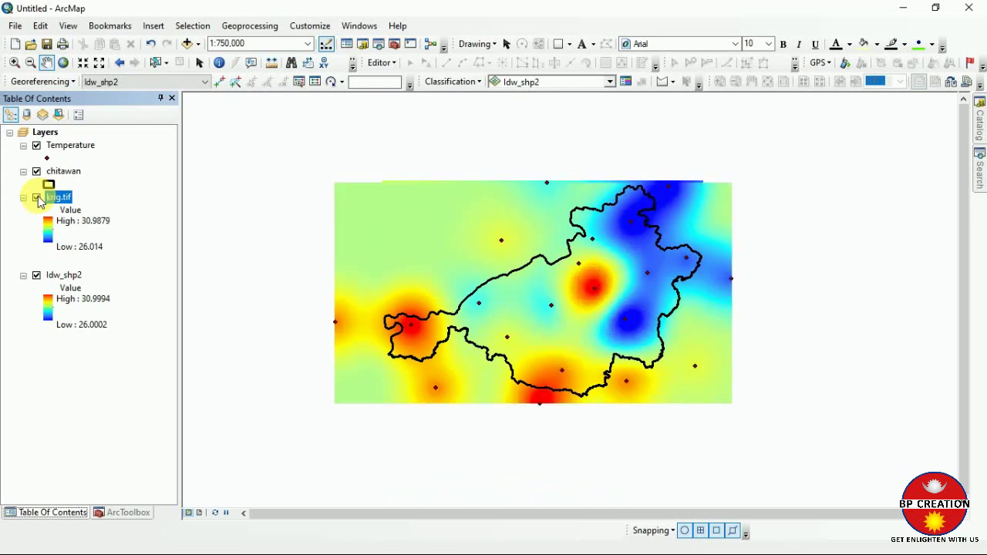
left_click(36, 276)
left_click(36, 276)
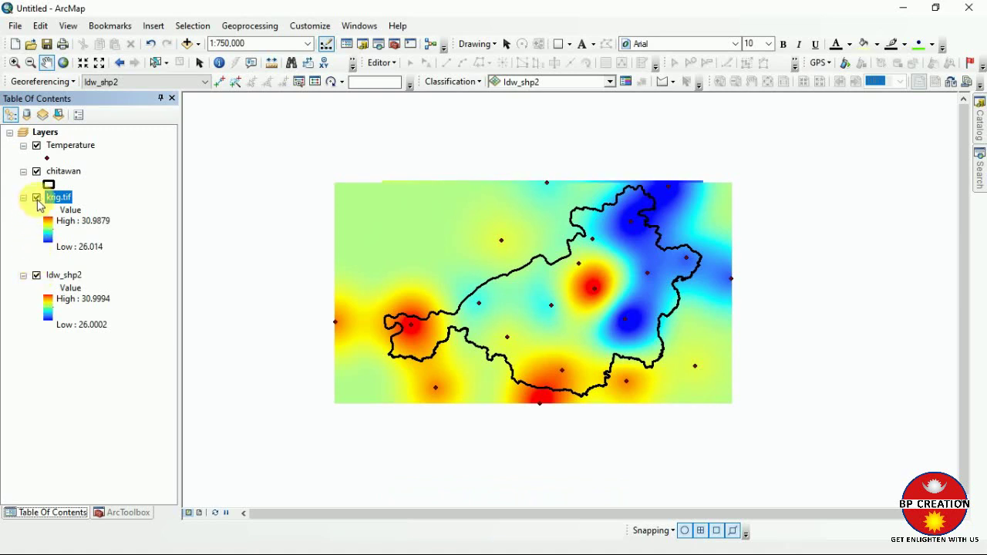
left_click(37, 198)
left_click(37, 198)
left_click(37, 198)
left_click(37, 198)
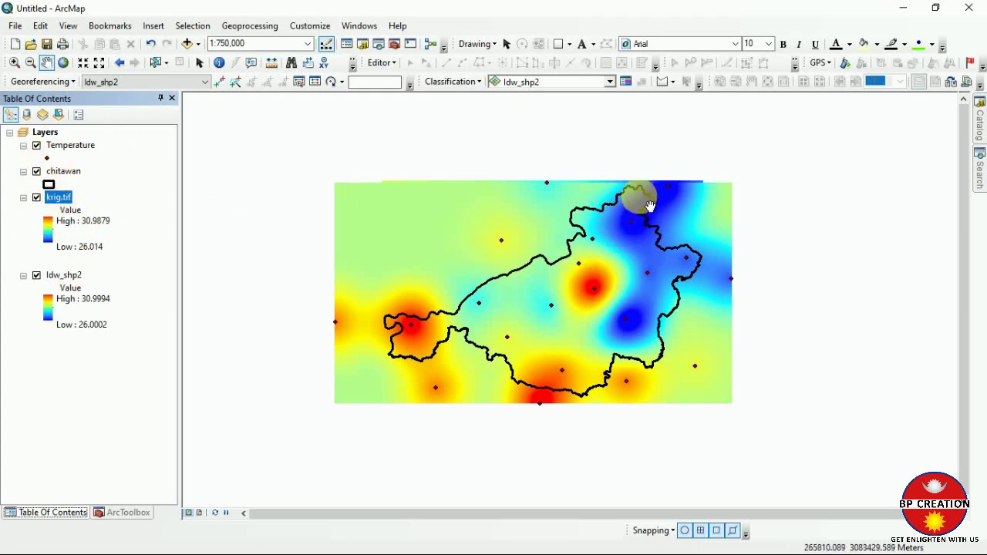
Search tools for 'Extract by mask', then 'Clip a raster', and open Clip (Data Management).
left_click(979, 162)
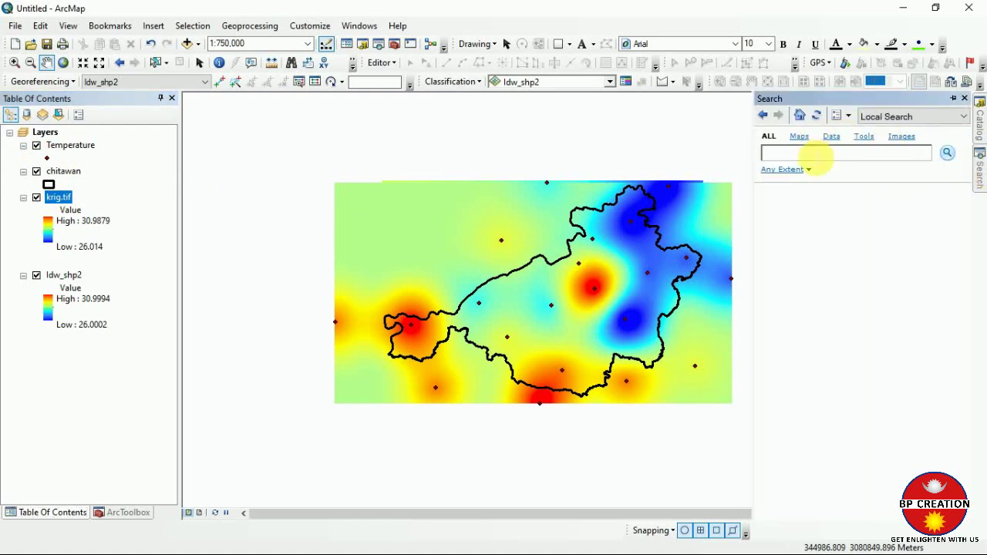
left_click(818, 158)
type("Ex")
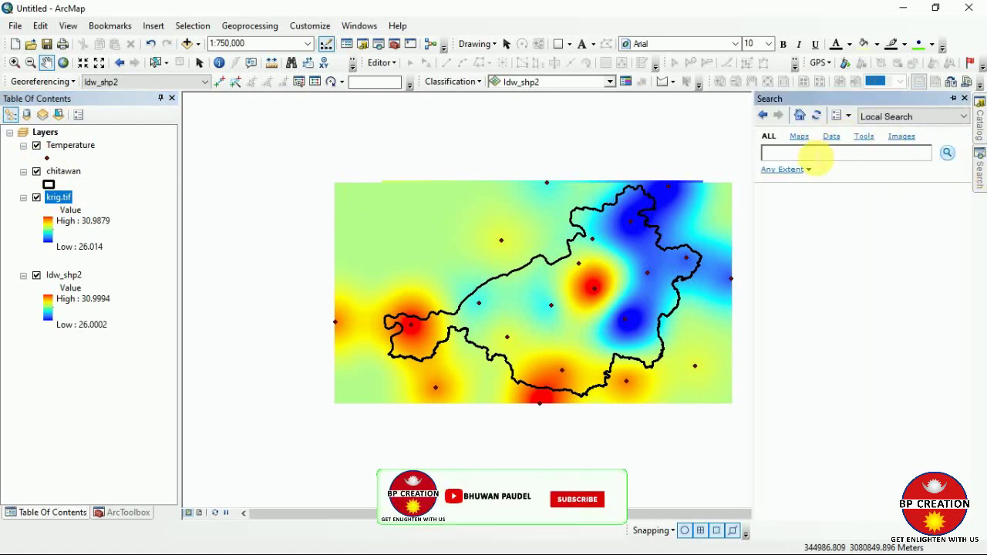
type("tract by mask")
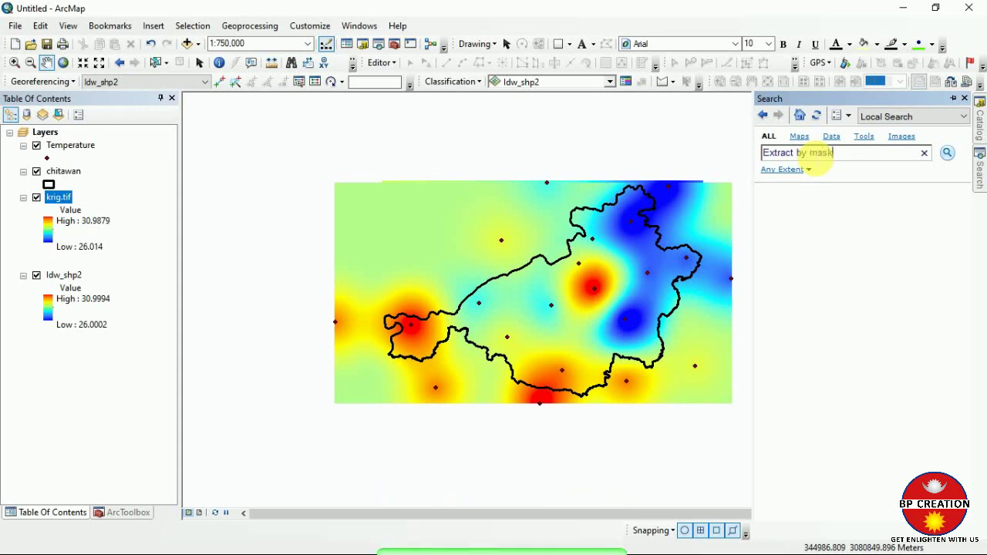
key("Return")
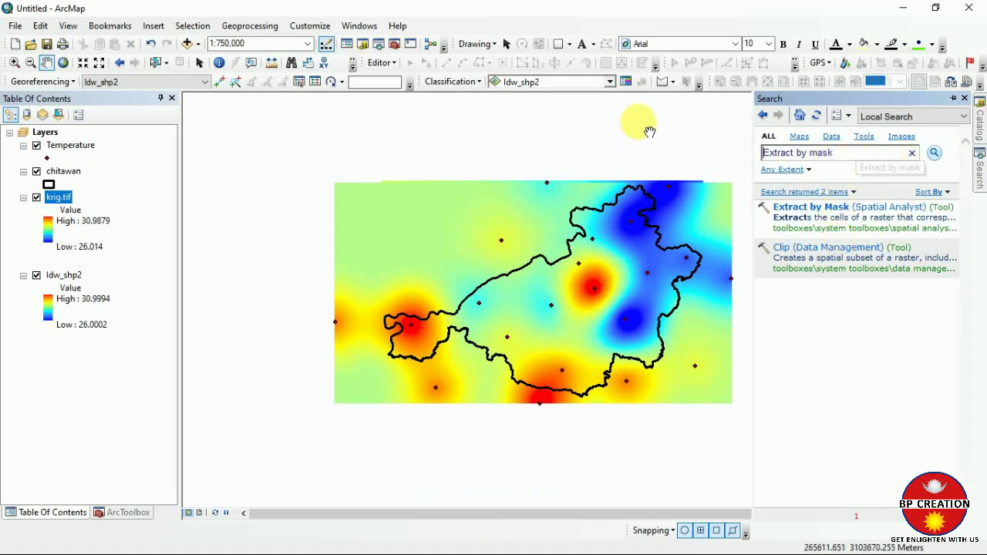
left_click_drag(848, 157, 700, 168)
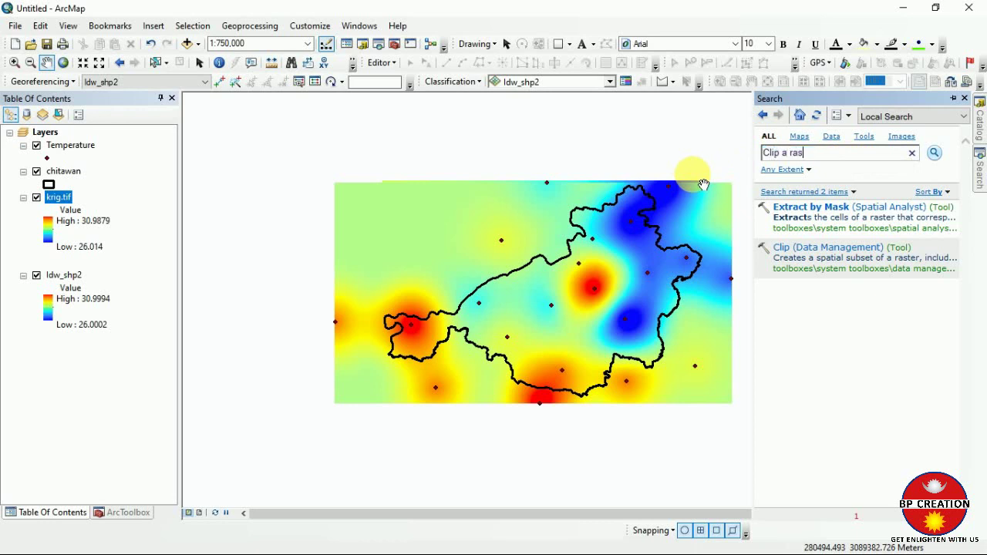
key("Return")
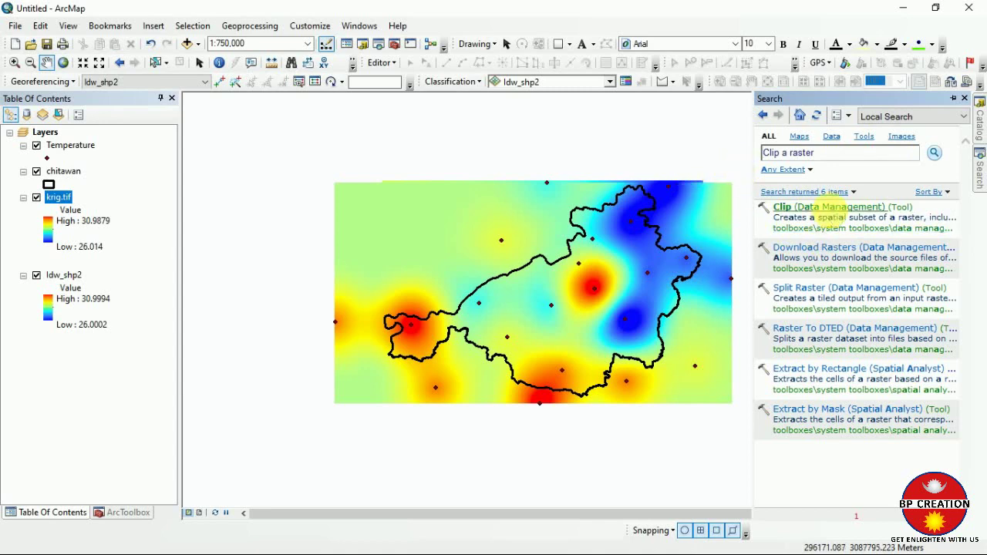
left_click(838, 216)
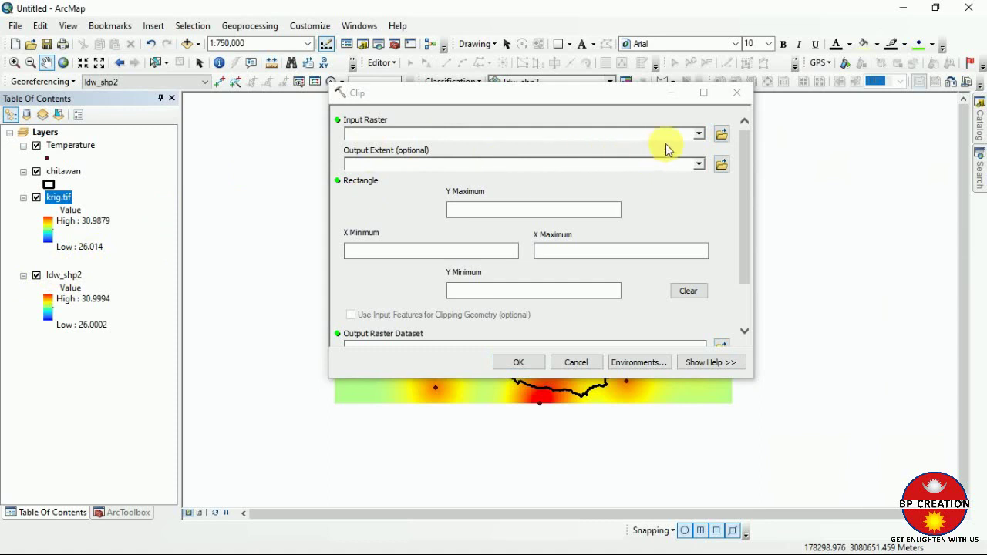
Clip krig.tif to the chitawan extent, using its features as clipping geometry, to create krig_Clip.
left_click(699, 135)
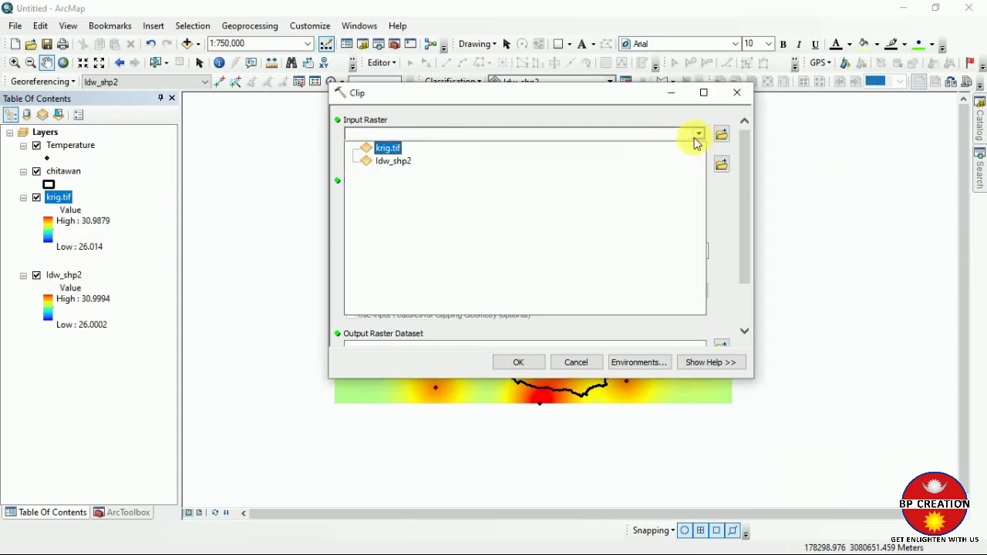
left_click(388, 147)
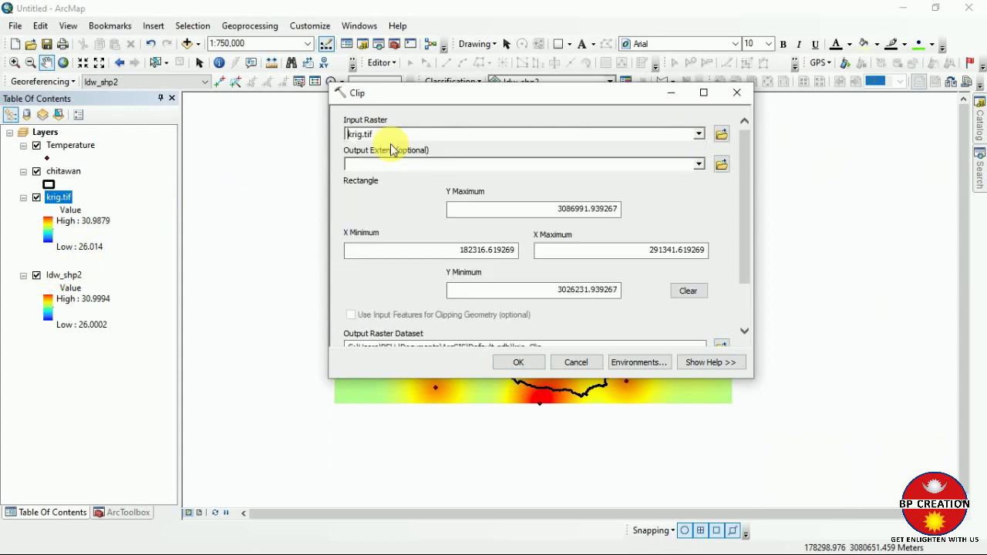
left_click(698, 165)
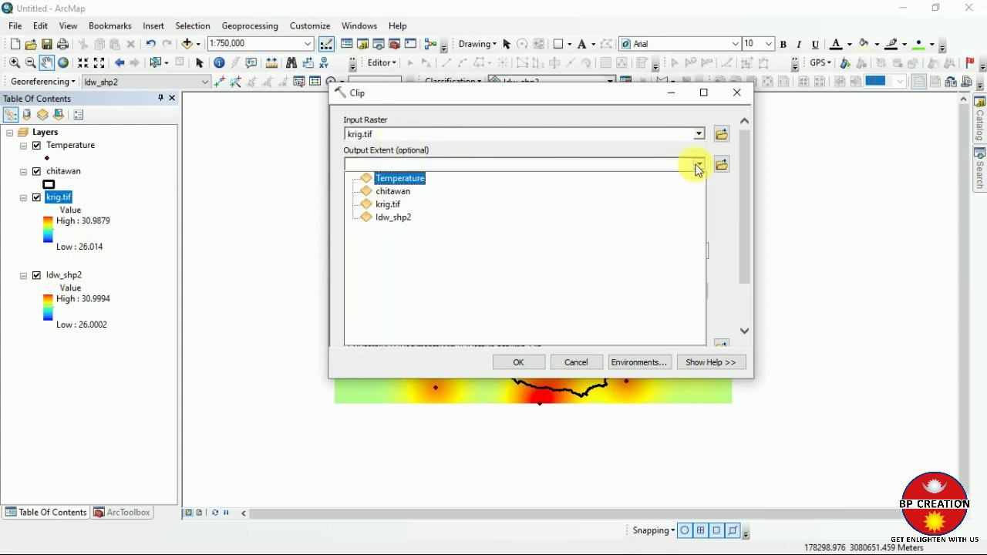
left_click(414, 191)
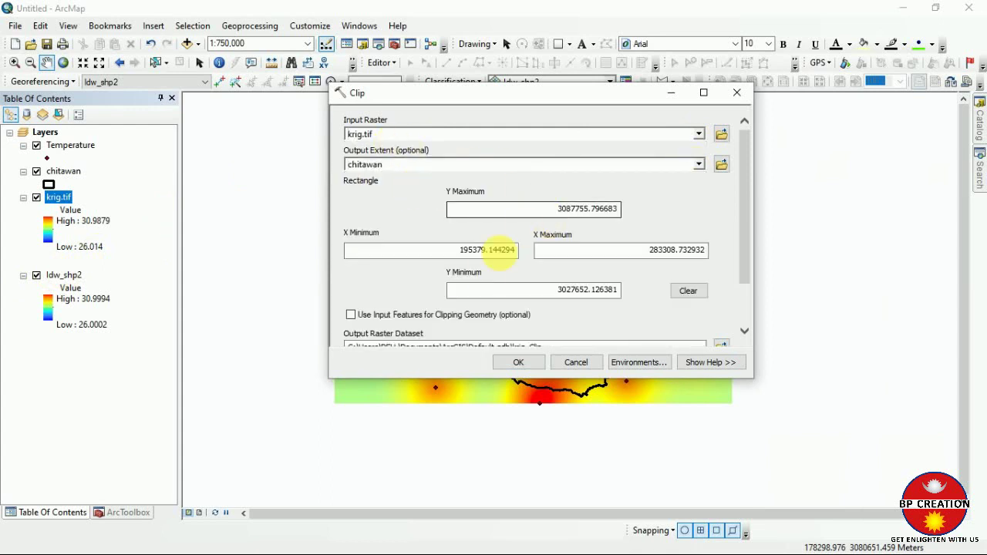
scroll(382, 322, "down", 1)
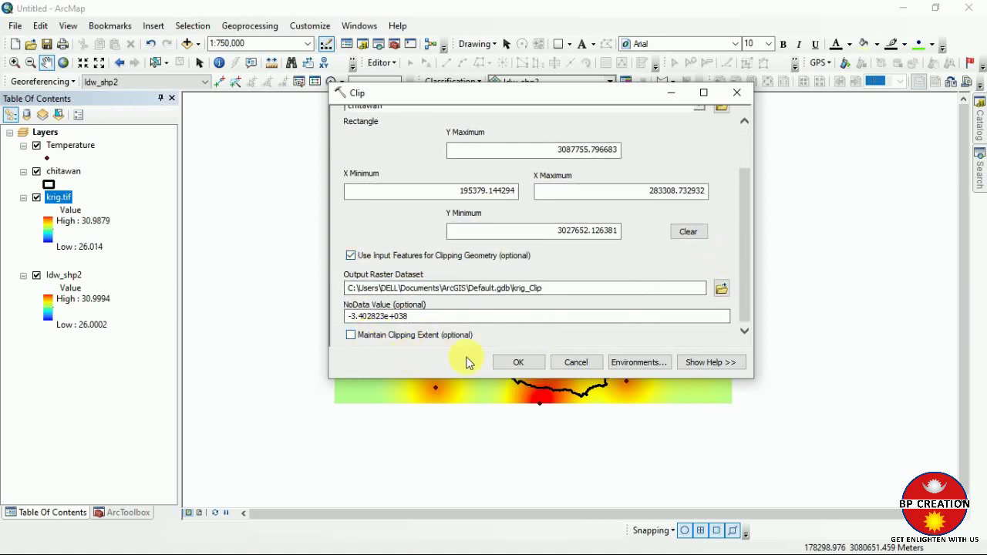
left_click(525, 369)
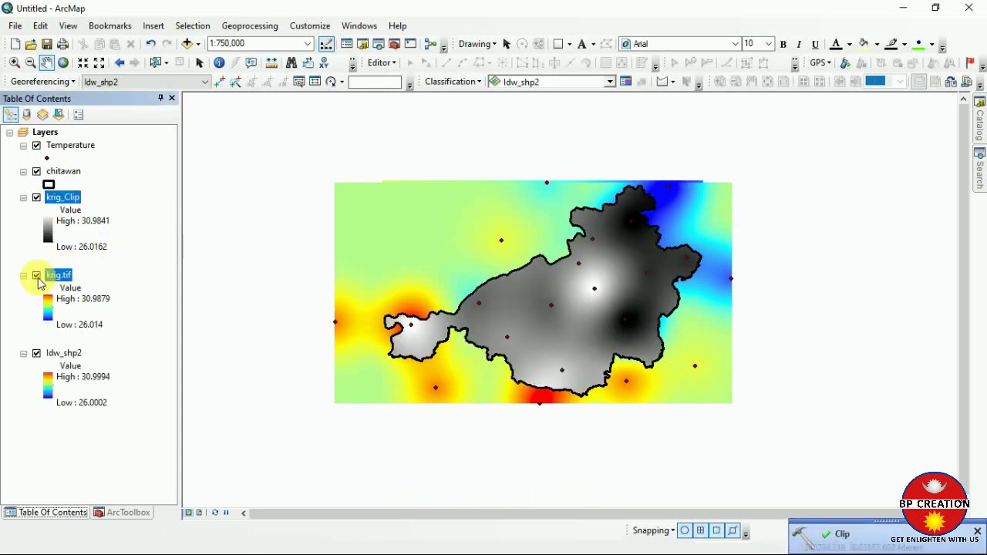
Hide krig.tif and Idw_shp2, then browse krig_Clip's colour ramps and keep black-to-white.
left_click(37, 275)
left_click(36, 354)
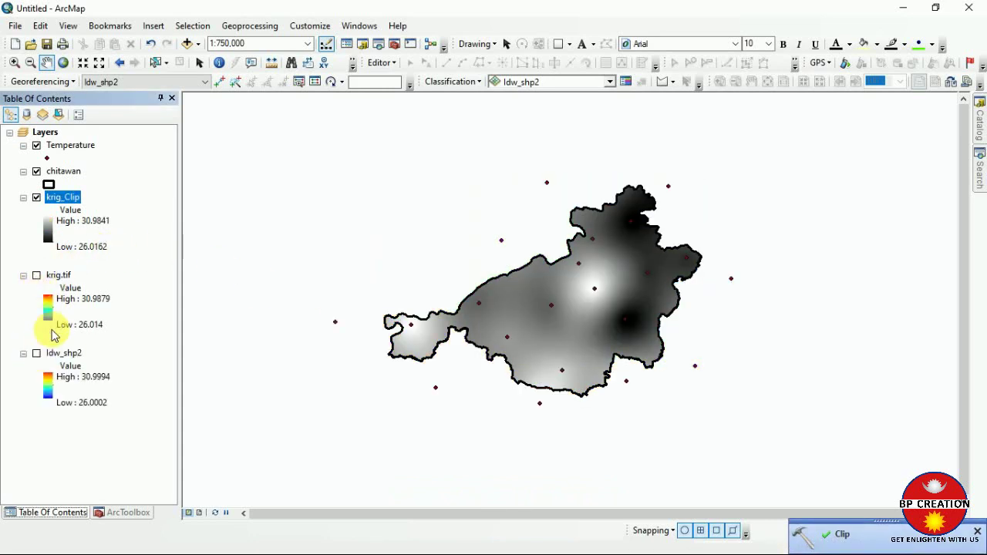
double_click(58, 240)
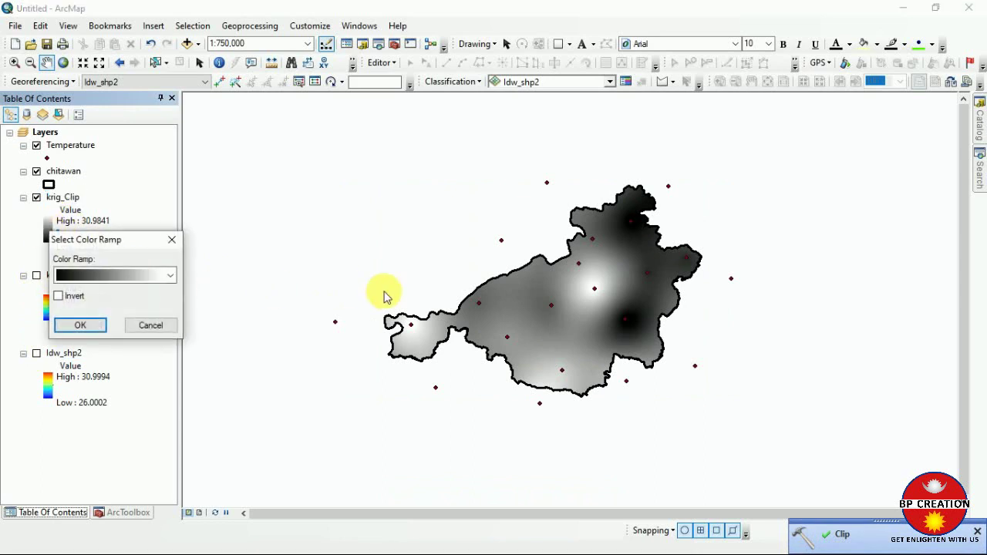
left_click(174, 283)
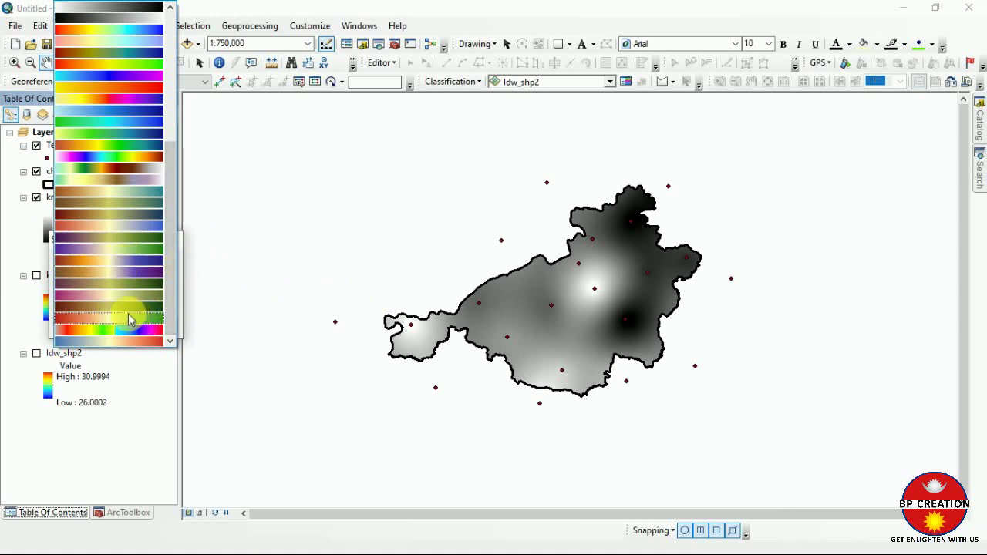
scroll(111, 209, "up", 3)
scroll(111, 208, "up", 4)
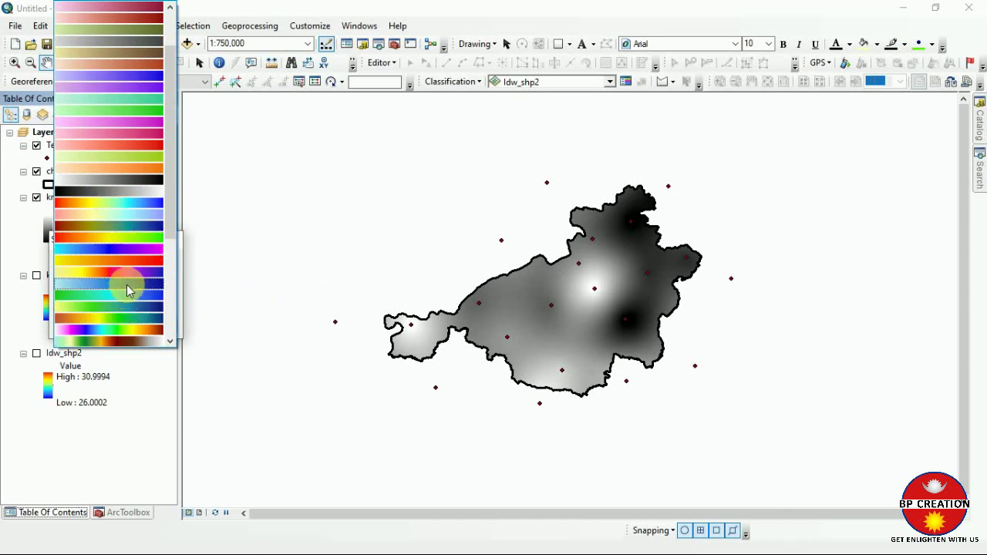
scroll(144, 279, "down", 5)
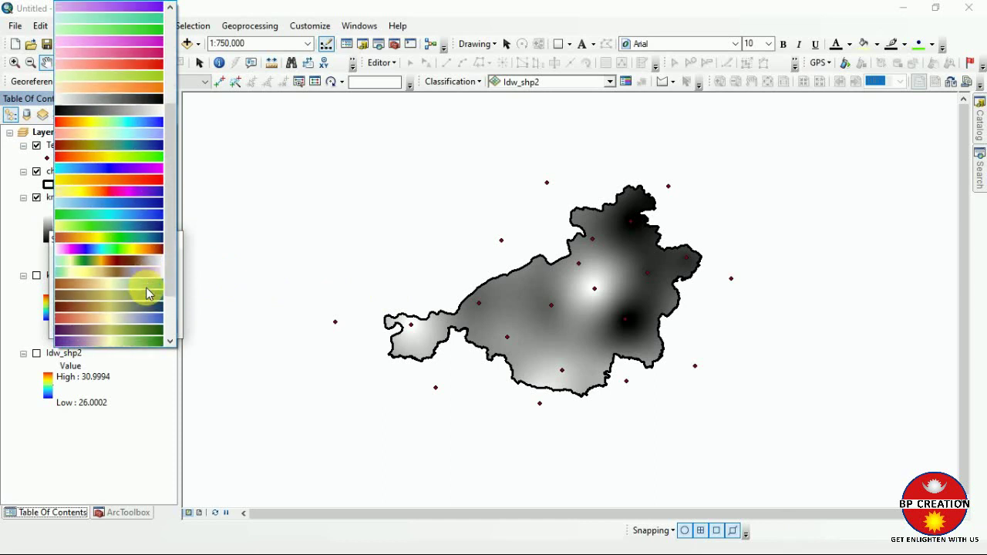
scroll(146, 293, "up", 6)
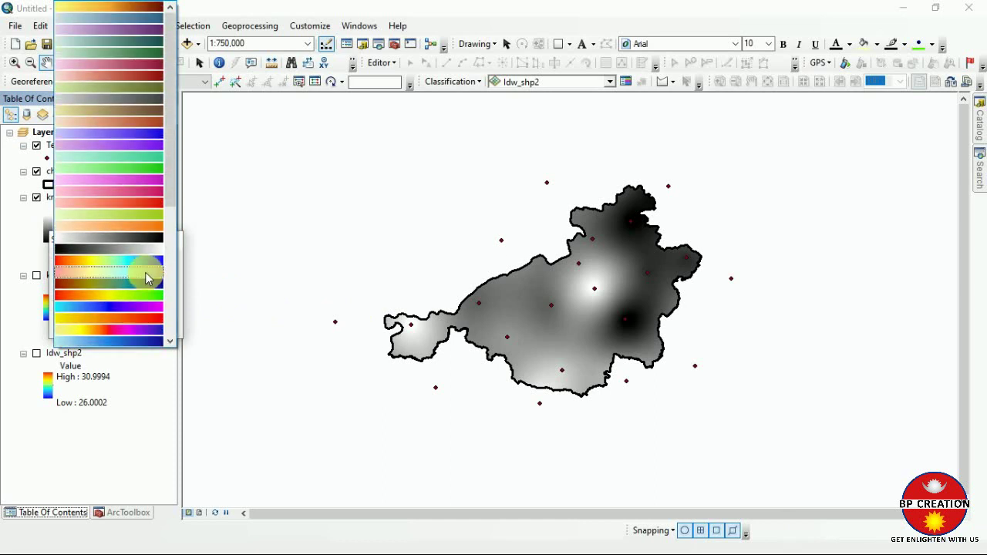
scroll(143, 260, "down", 3)
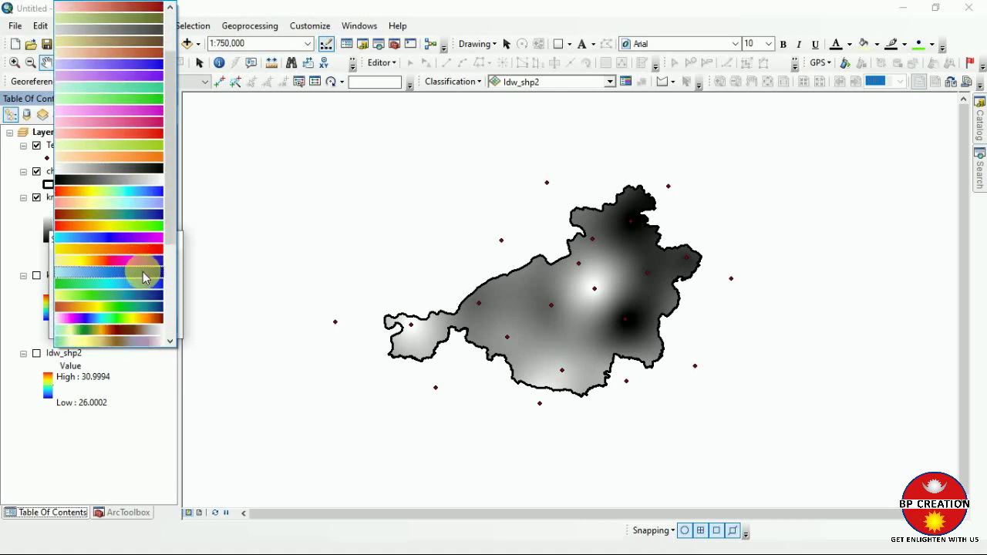
scroll(143, 276, "down", 7)
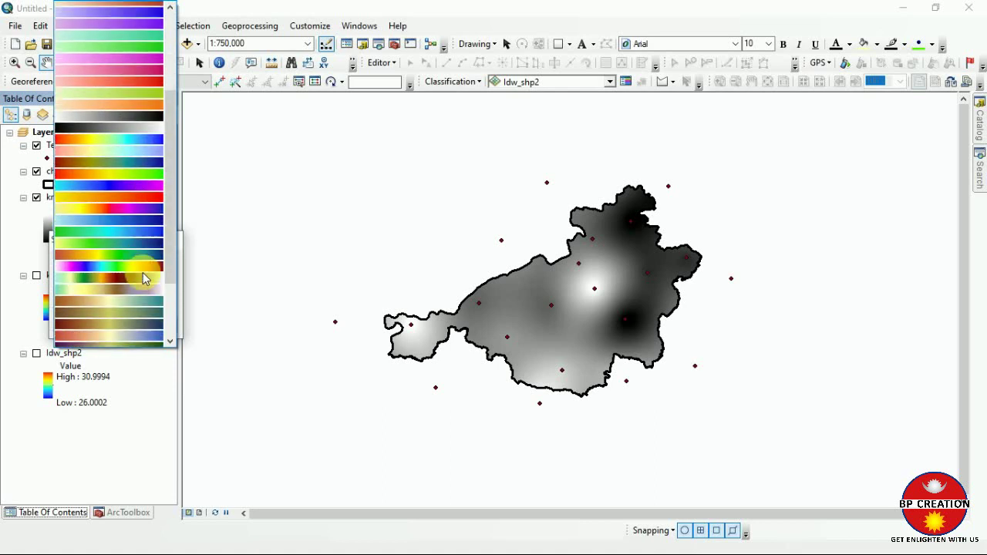
left_click(224, 311)
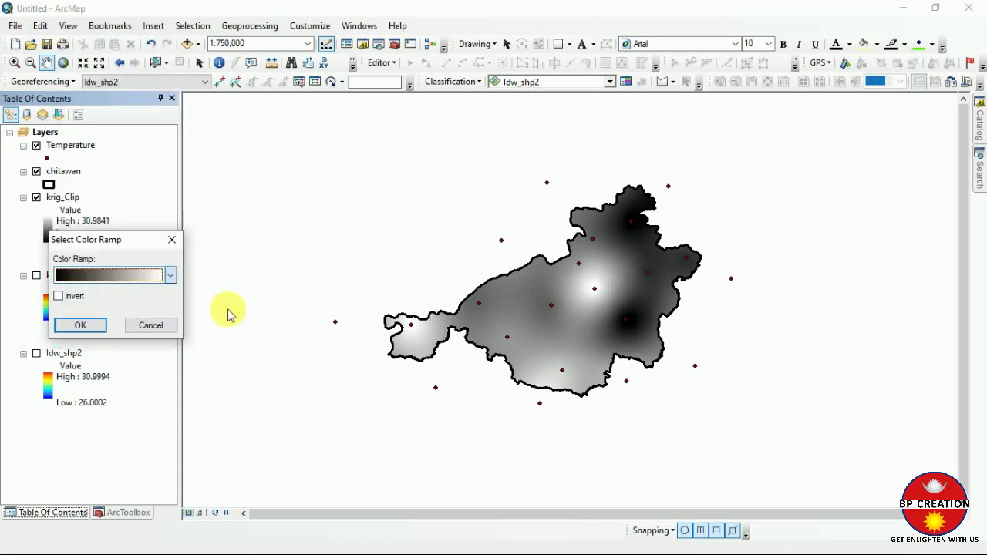
left_click(171, 242)
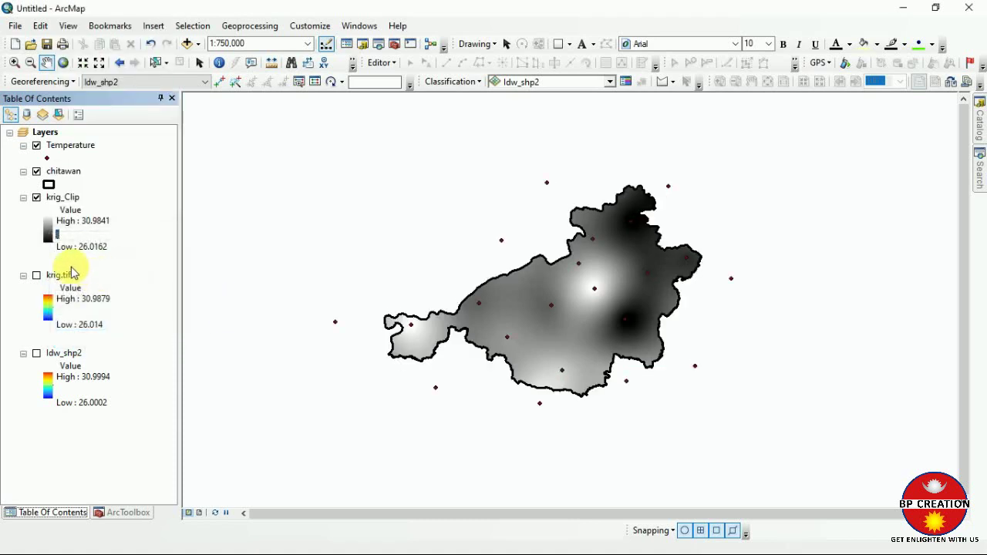
Give krig_Clip an inverted rainbow ramp, red for high 30.9841 and blue for low 26.0162.
right_click(67, 202)
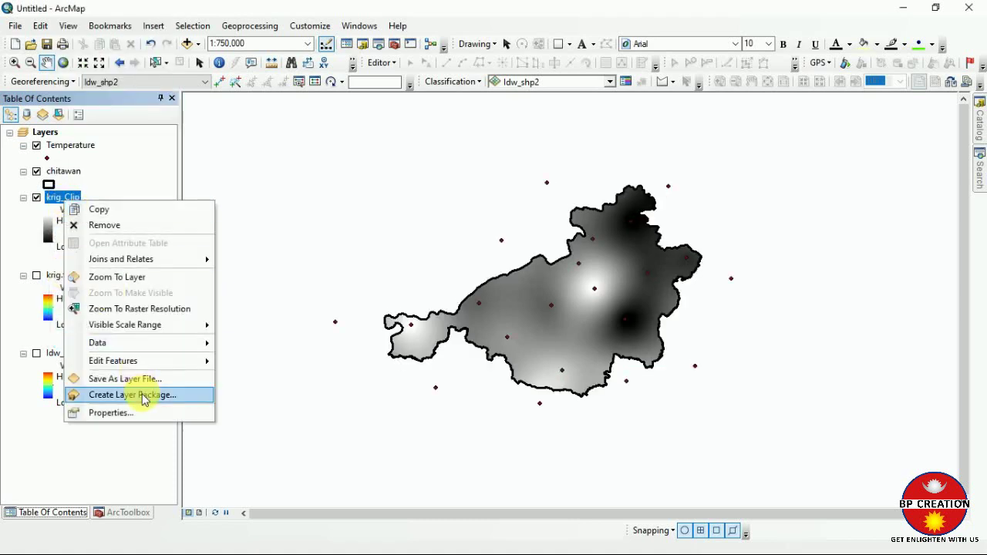
left_click(143, 411)
left_click(429, 143)
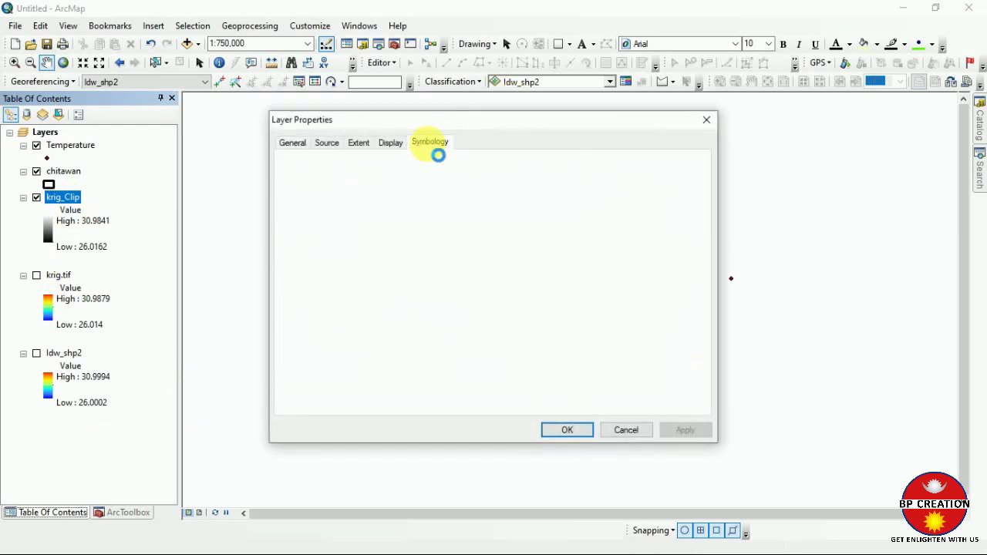
left_click(659, 284)
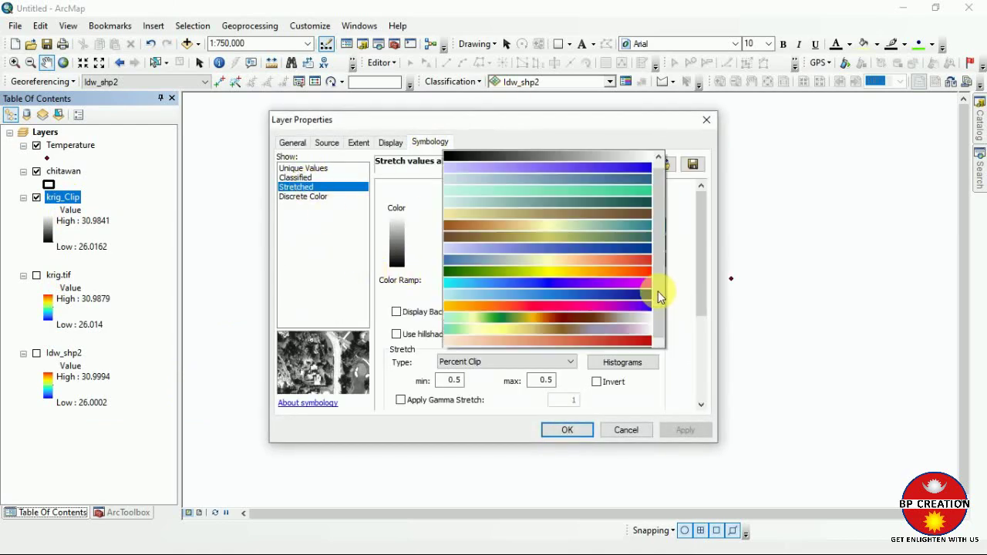
scroll(589, 300, "down", 5)
scroll(589, 301, "down", 2)
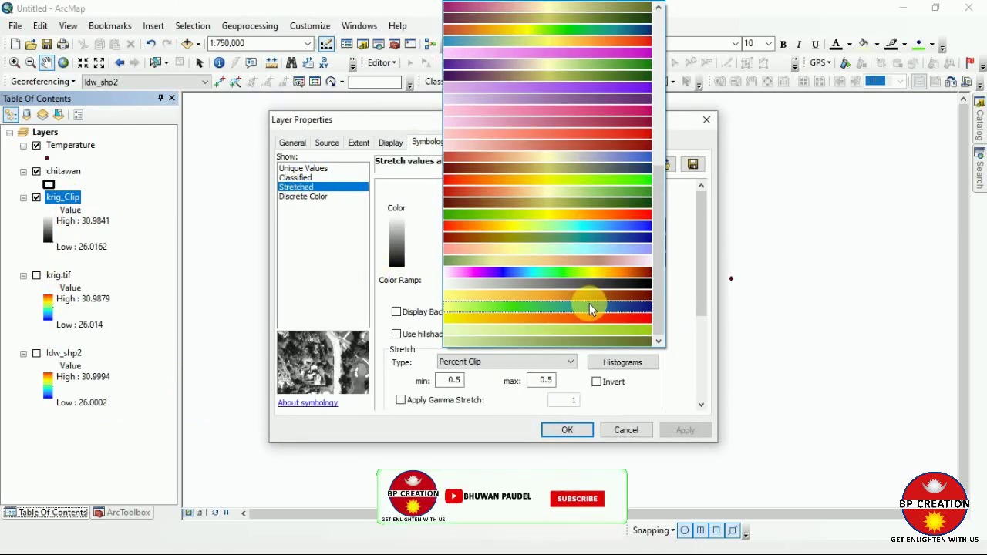
left_click(546, 226)
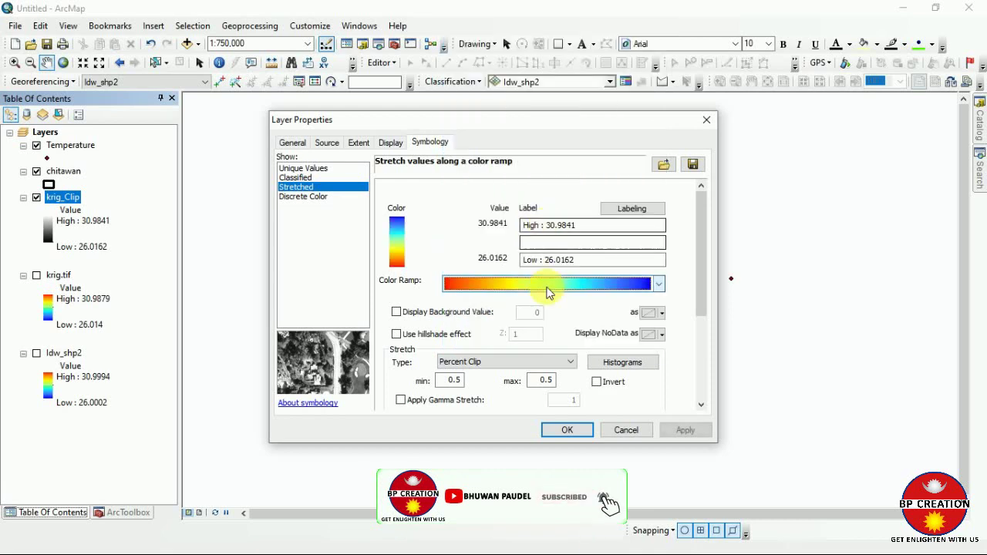
left_click(596, 382)
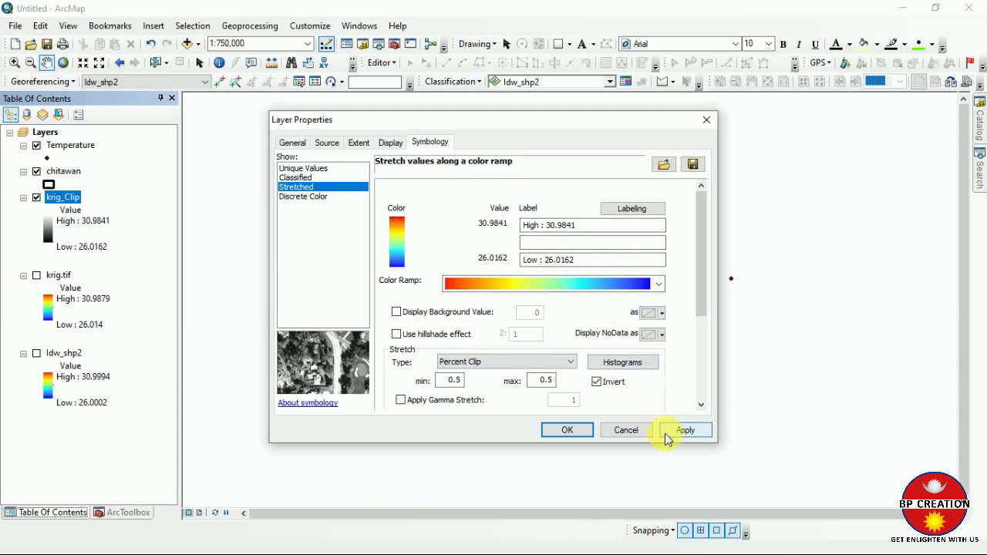
left_click(664, 431)
left_click(583, 433)
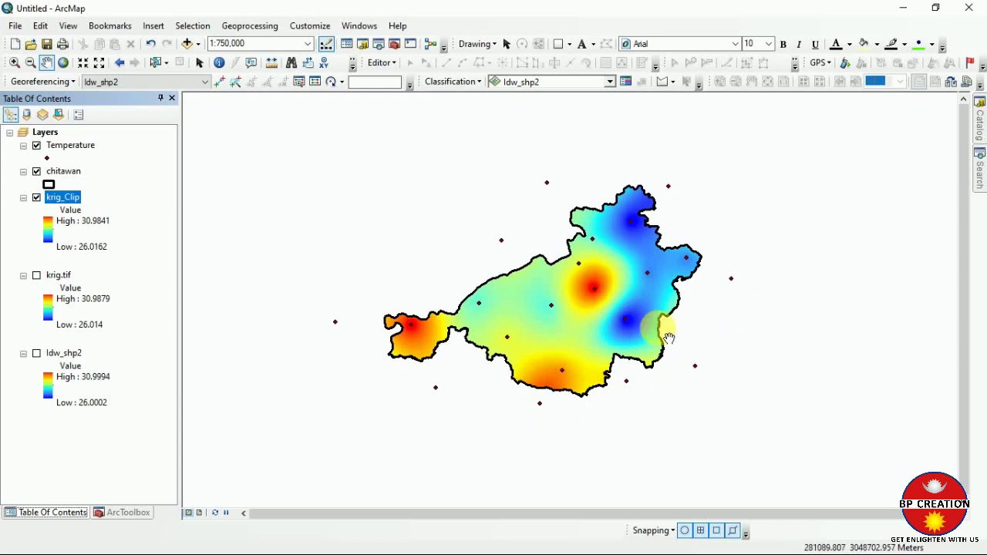
Hide the Temperature points and remove the Idw_shp2 and krig.tif layers from the map.
left_click(37, 145)
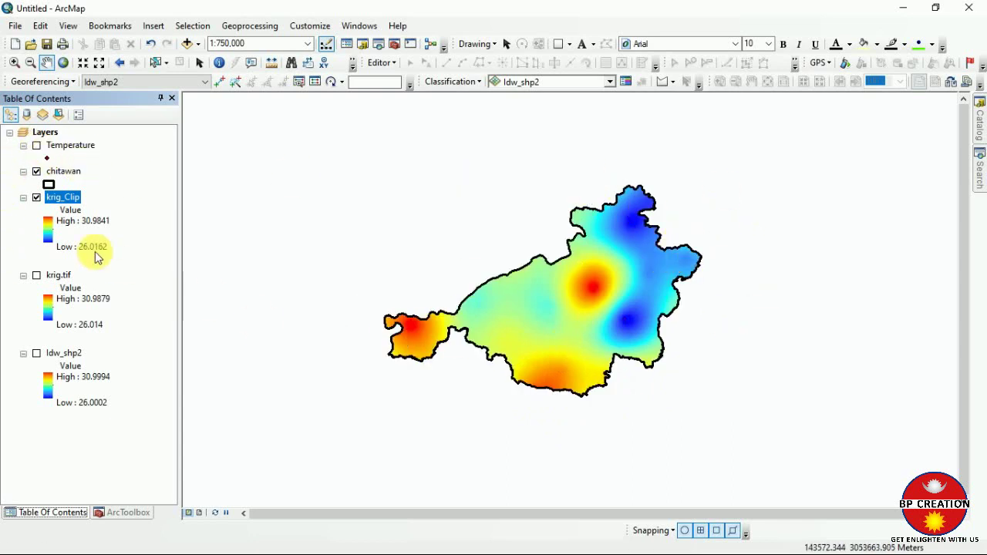
right_click(53, 355)
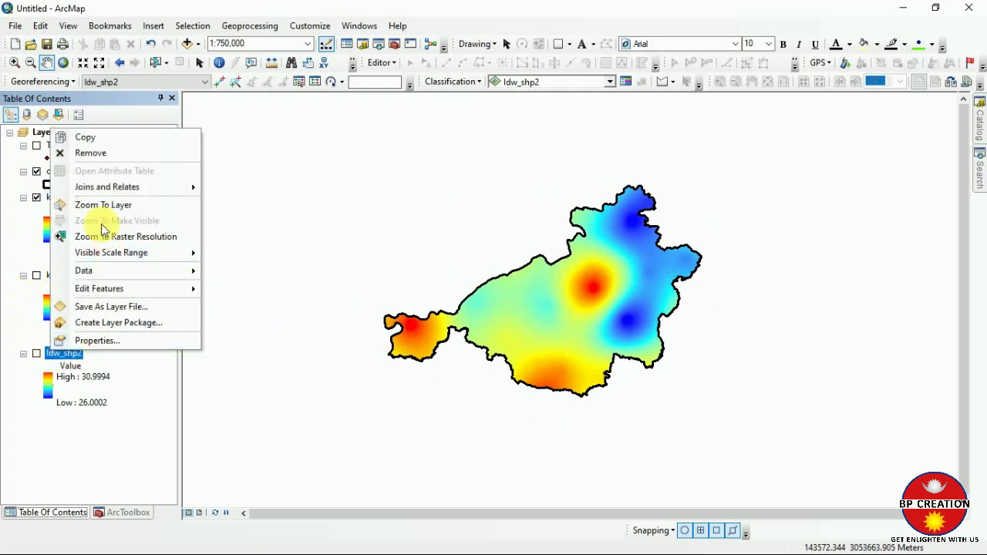
left_click(87, 152)
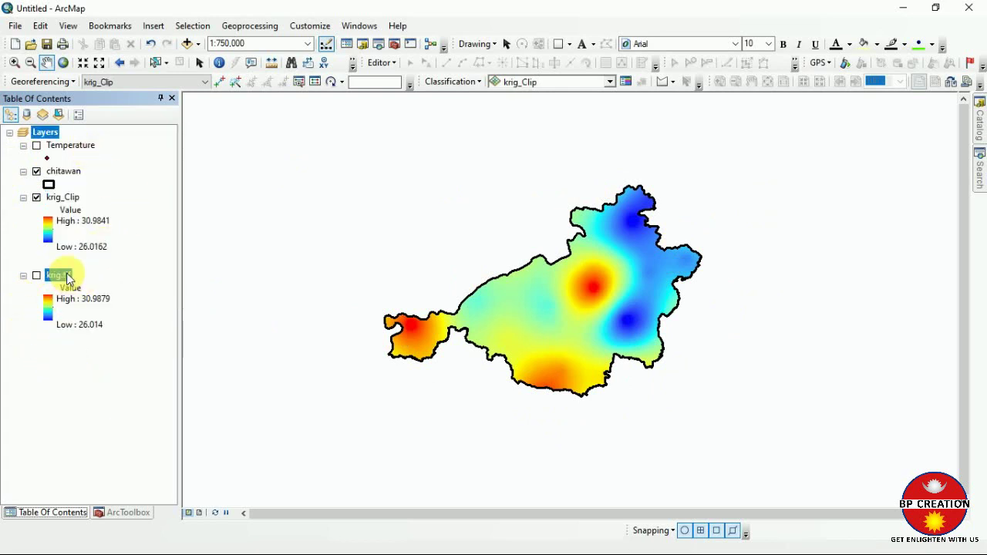
right_click(64, 276)
left_click(106, 300)
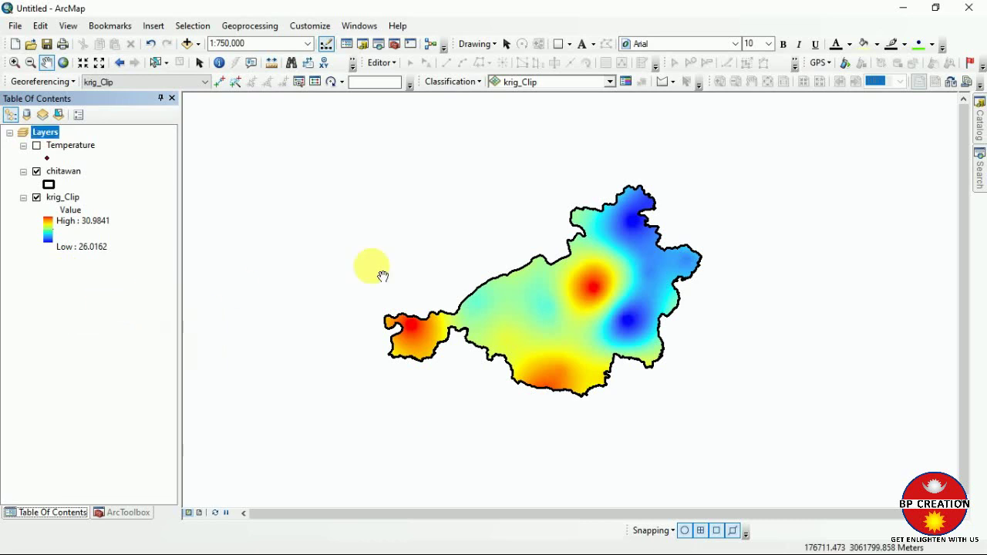
Add the OpenStreetMap basemap and accept enabling hardware acceleration.
left_click(199, 44)
left_click(220, 77)
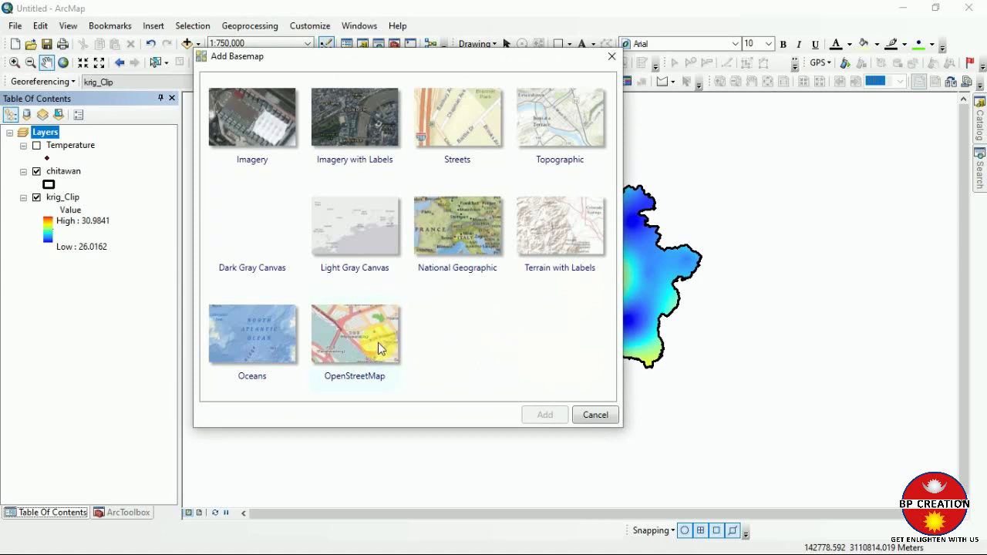
left_click(379, 346)
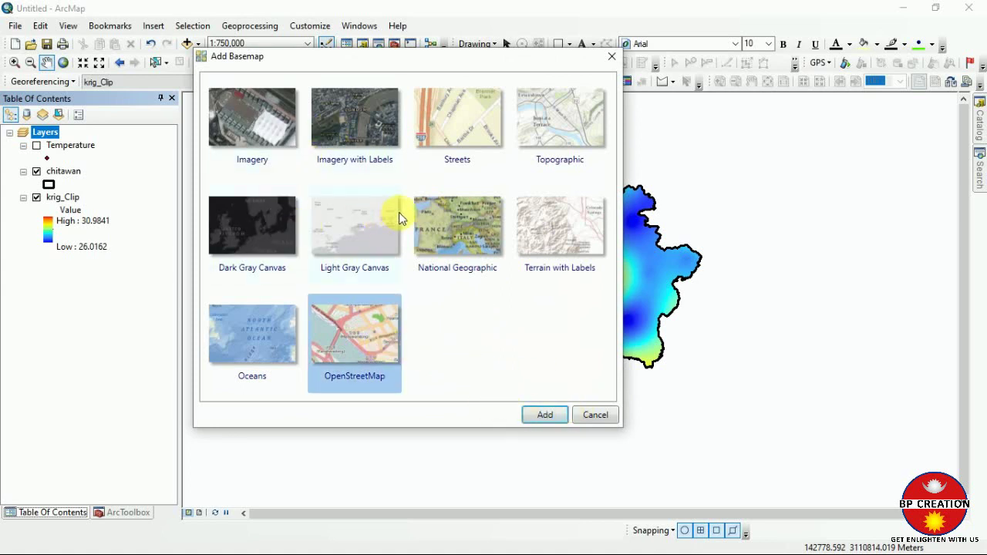
left_click(541, 415)
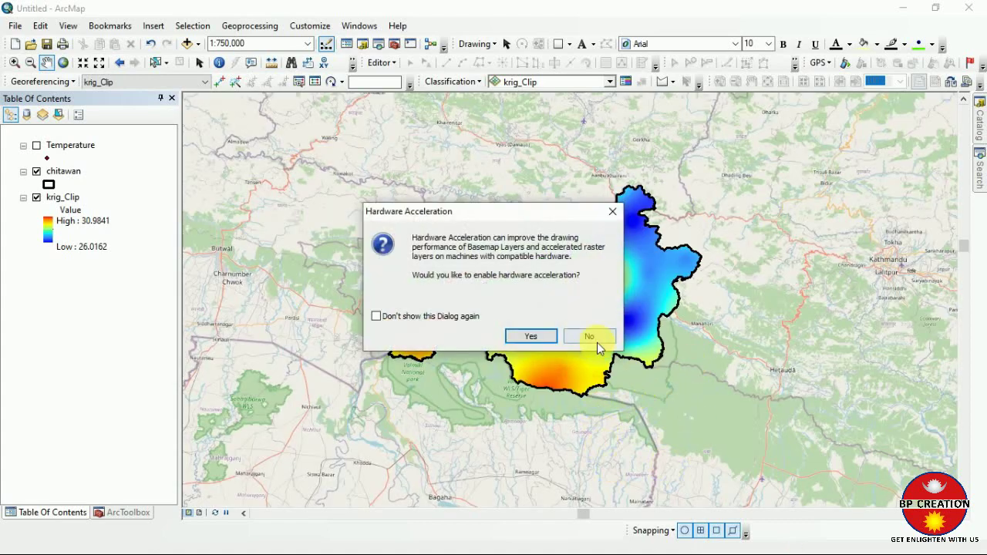
left_click(532, 337)
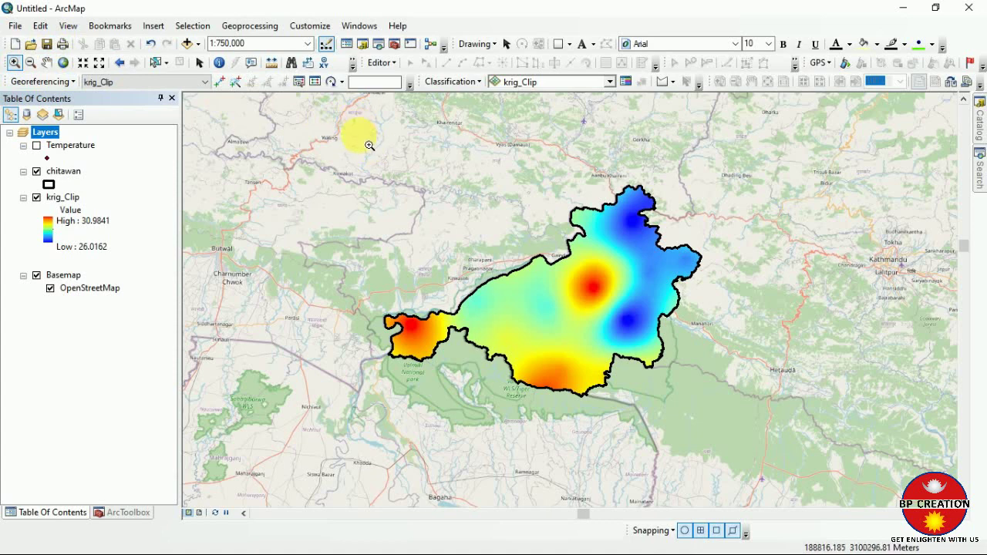
Zoom in on Chitwan and switch to Layout View.
mouse_move(358, 143)
left_mouse_down()
mouse_move(375, 385)
mouse_move(512, 447)
mouse_move(717, 506)
mouse_move(751, 492)
mouse_move(742, 471)
left_mouse_up()
left_click_drag(741, 471, 746, 470)
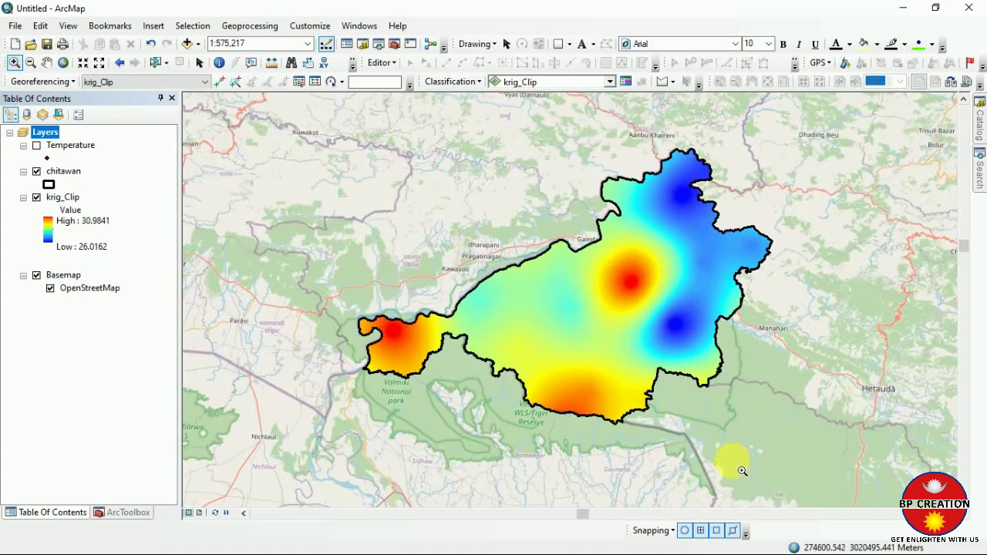
left_click(199, 513)
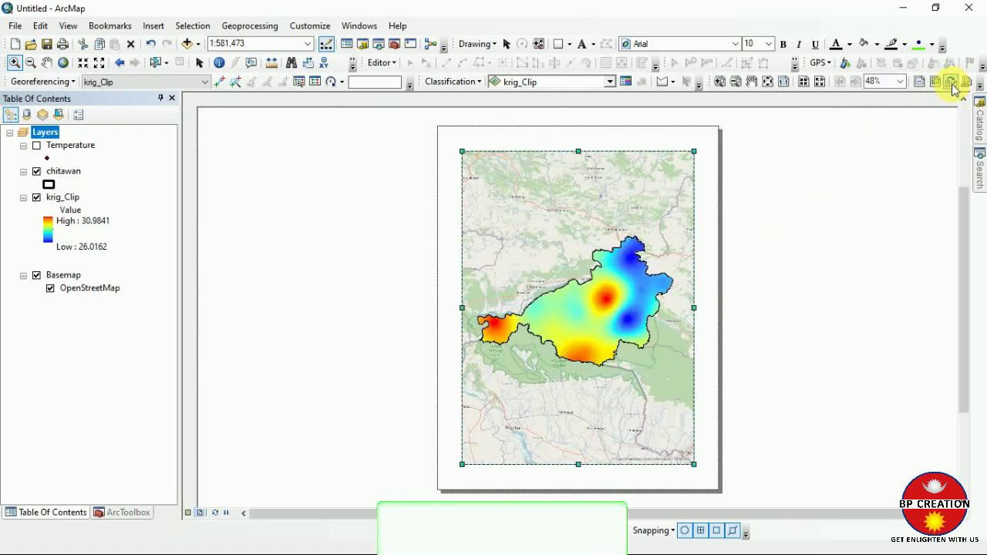
Switch the page layout to the ISO A4 Landscape.mxd template from ISO (A) Page Sizes.
left_click(951, 82)
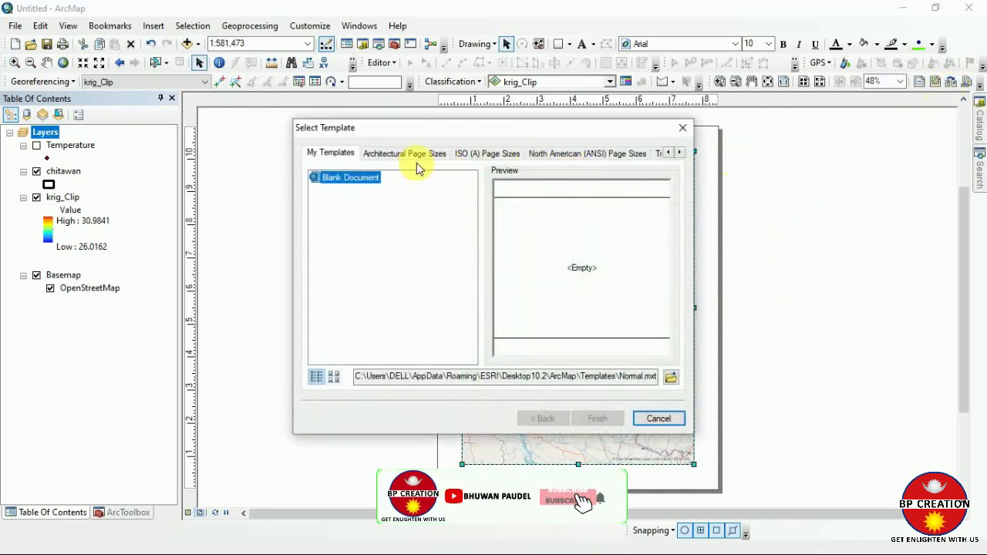
left_click(468, 153)
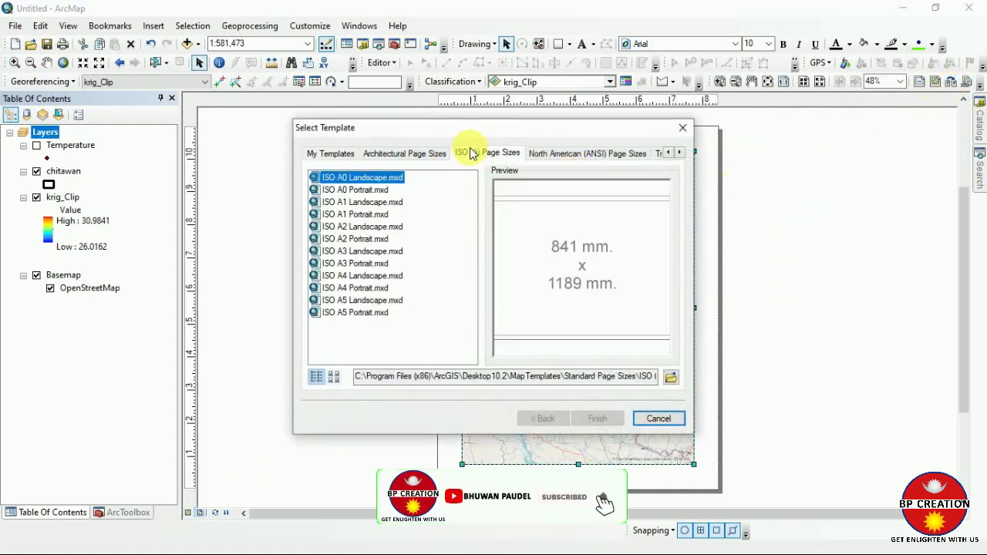
left_click(339, 276)
left_click(597, 420)
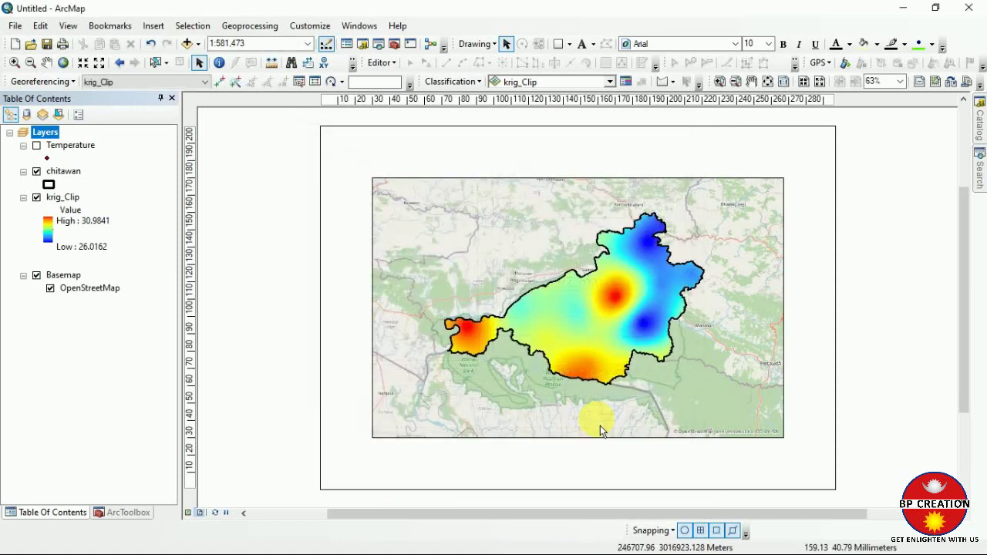
Drag the map frame's left, top, right and bottom edges outward to nearly fill the A4 page.
left_click(373, 316)
left_click_drag(373, 309, 336, 317)
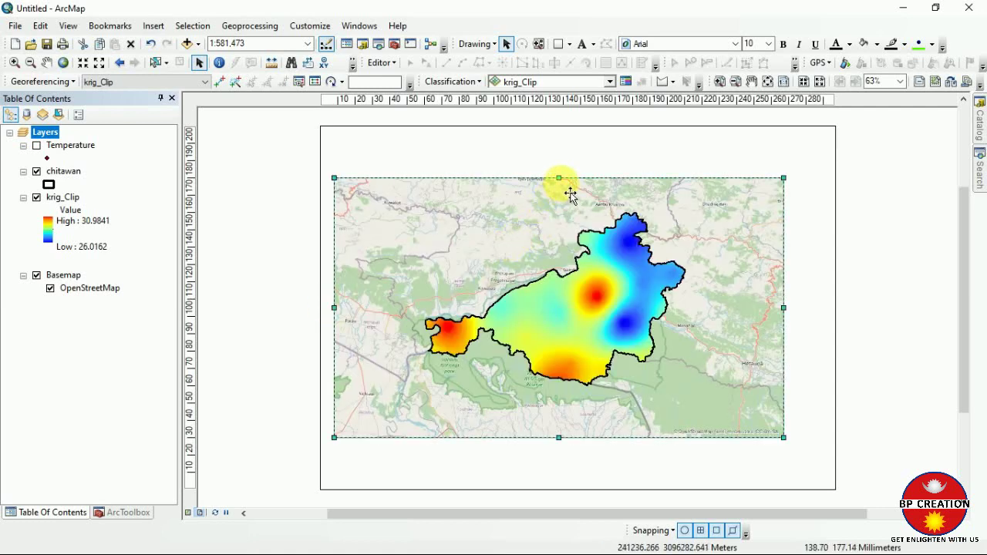
left_click_drag(563, 189, 560, 144)
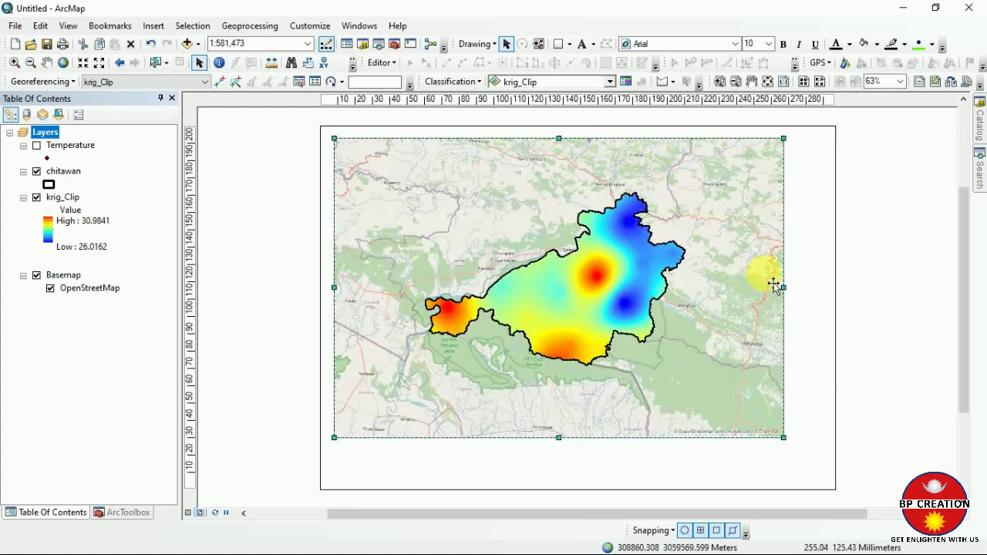
left_click_drag(784, 288, 819, 288)
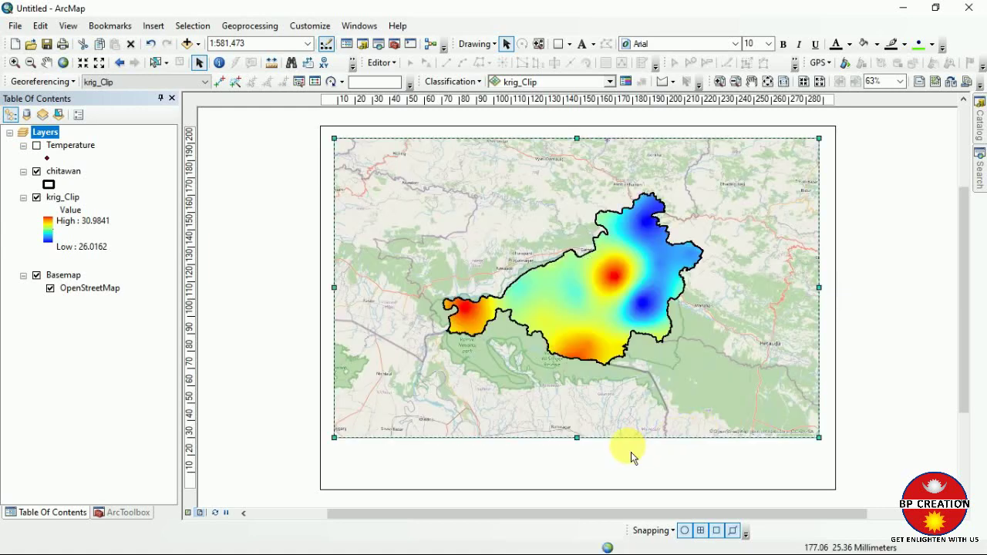
left_click_drag(582, 446, 590, 485)
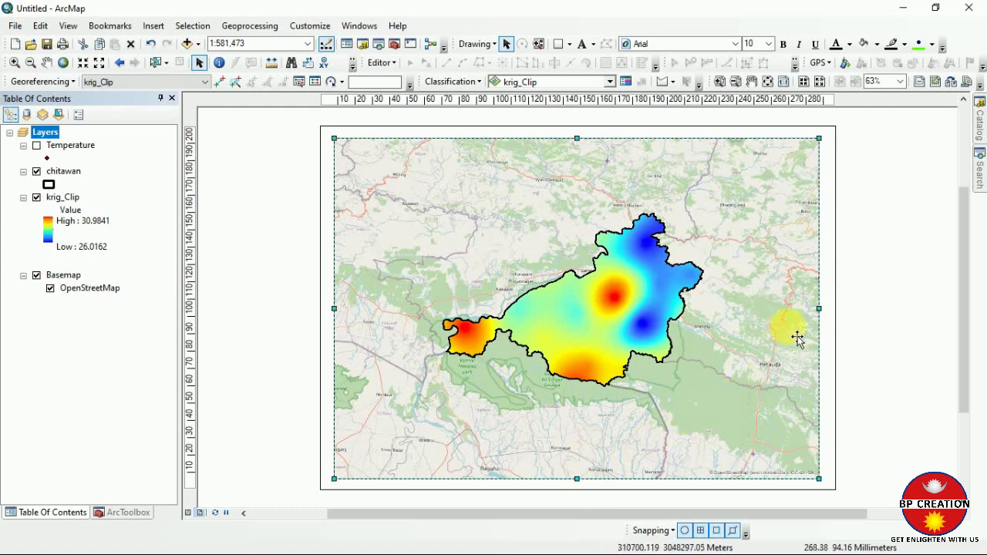
left_click_drag(580, 483, 577, 481)
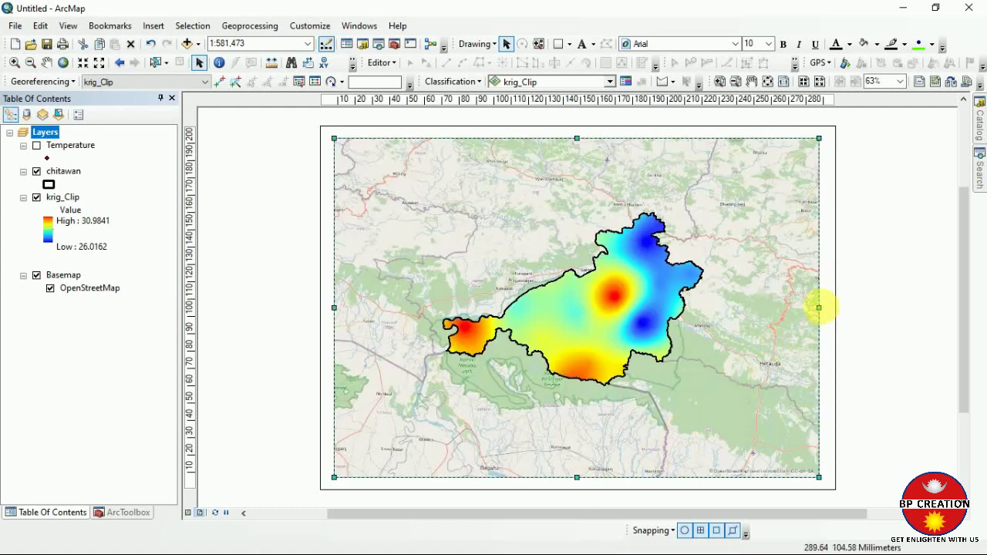
Push the frame's right and top edges to the margins and zoom the map onto Chitwan at 1:393,783.
left_click_drag(821, 308, 825, 309)
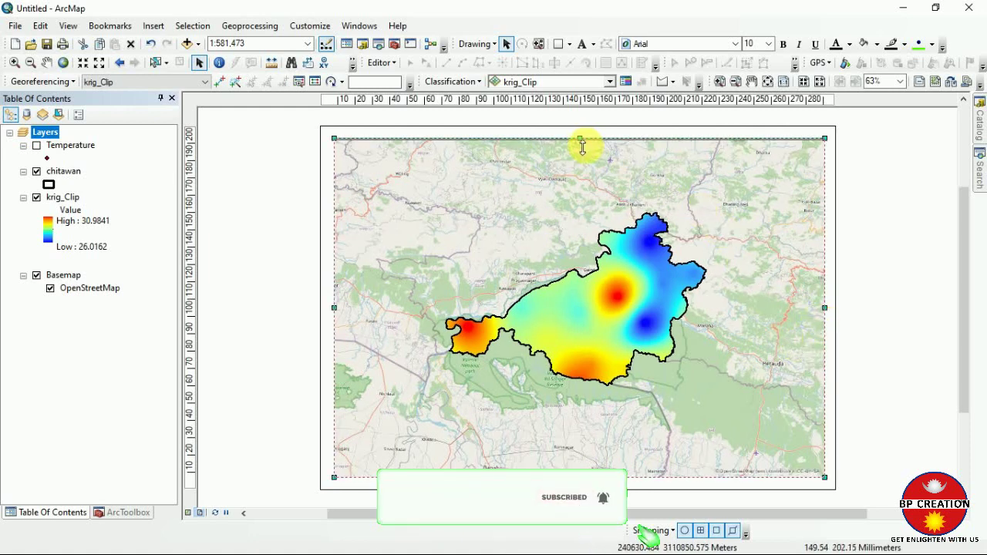
left_click_drag(579, 143, 578, 135)
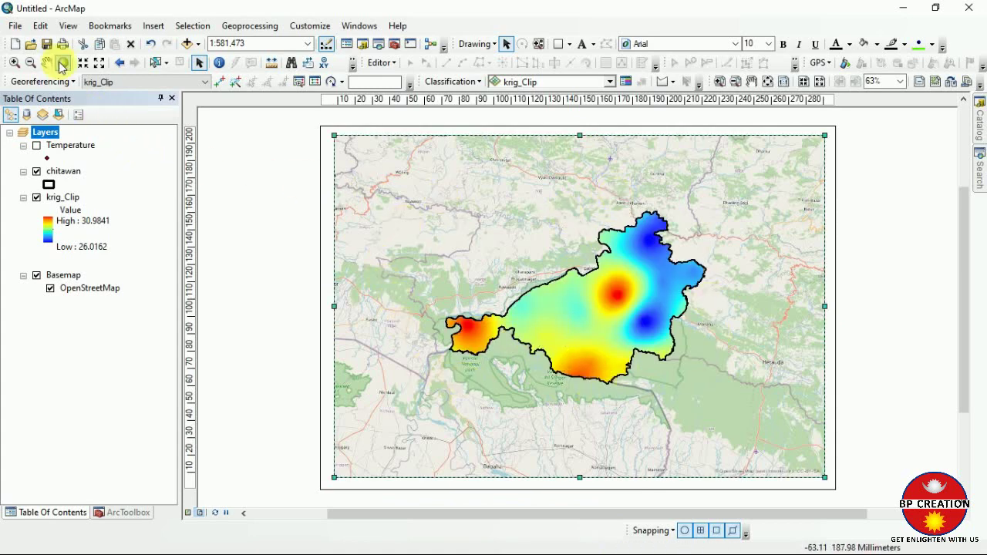
left_click(18, 63)
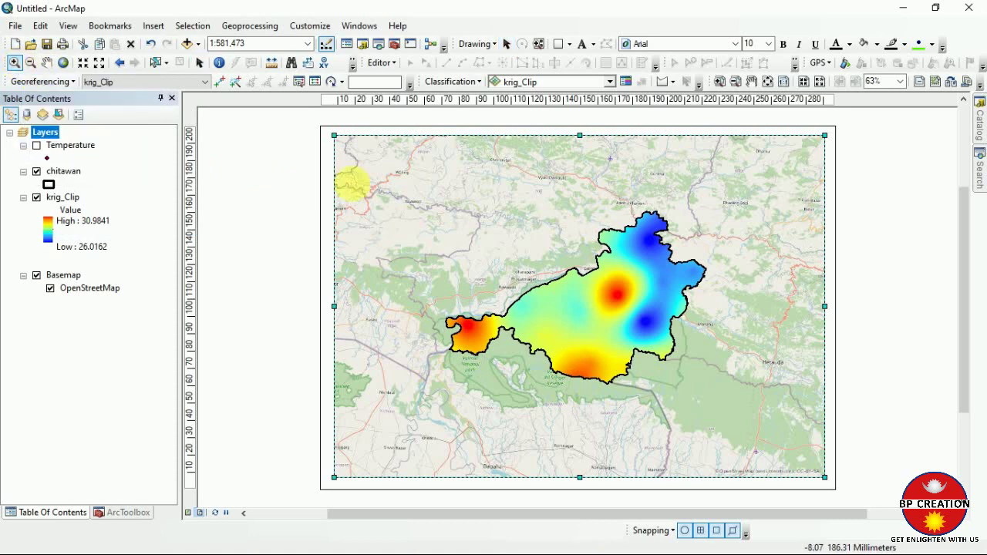
left_click_drag(439, 185, 710, 418)
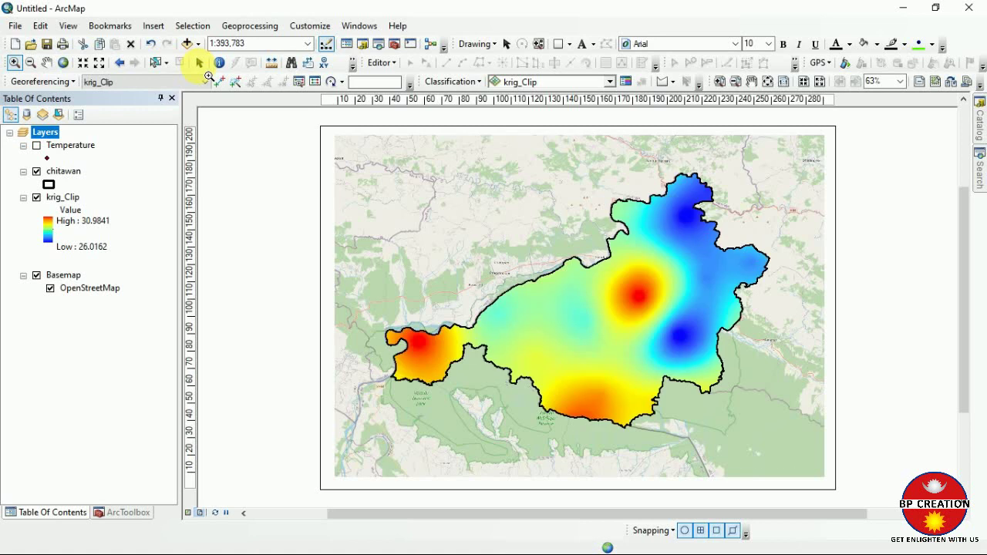
left_click(199, 64)
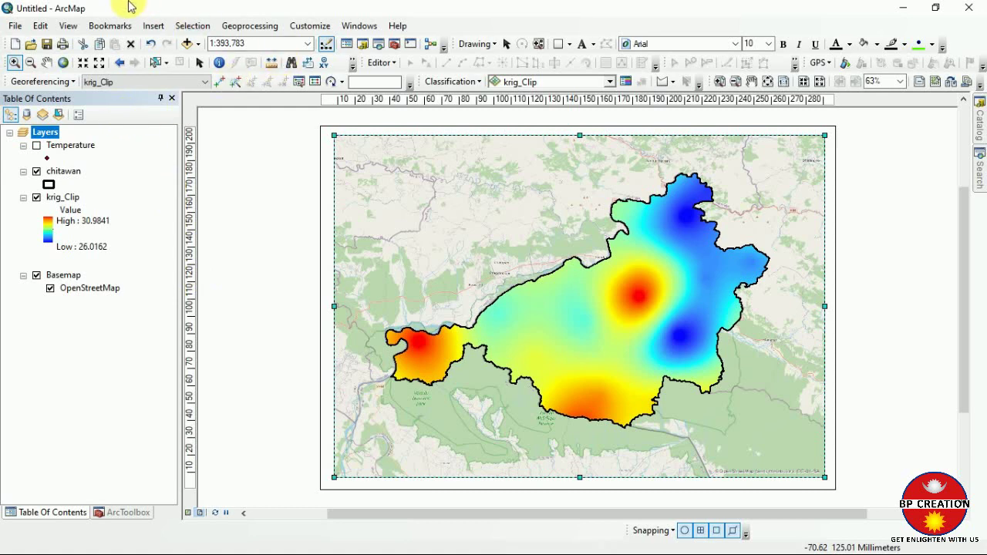
Insert the coordinate system text, move it to the upper left and set its size to 18.
left_click(151, 26)
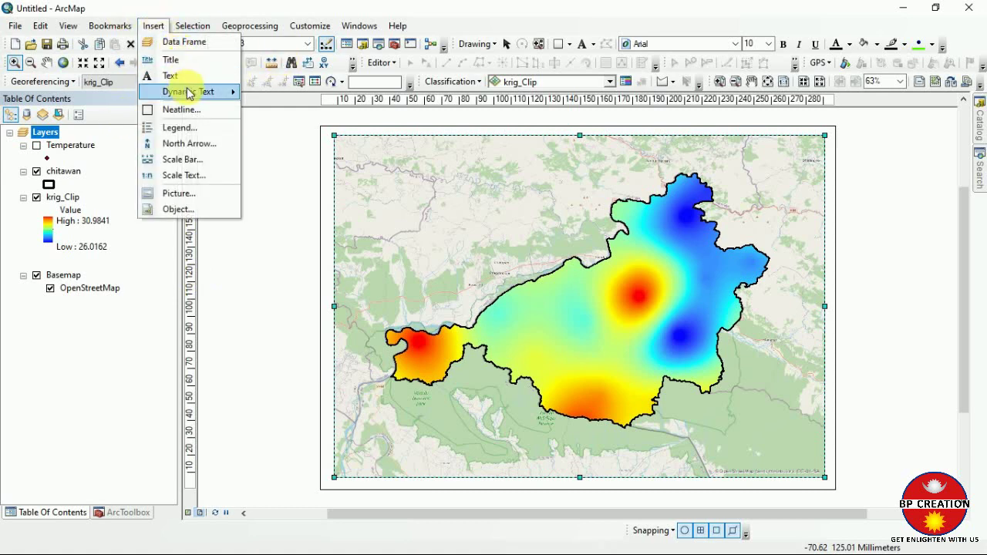
mouse_move(209, 92)
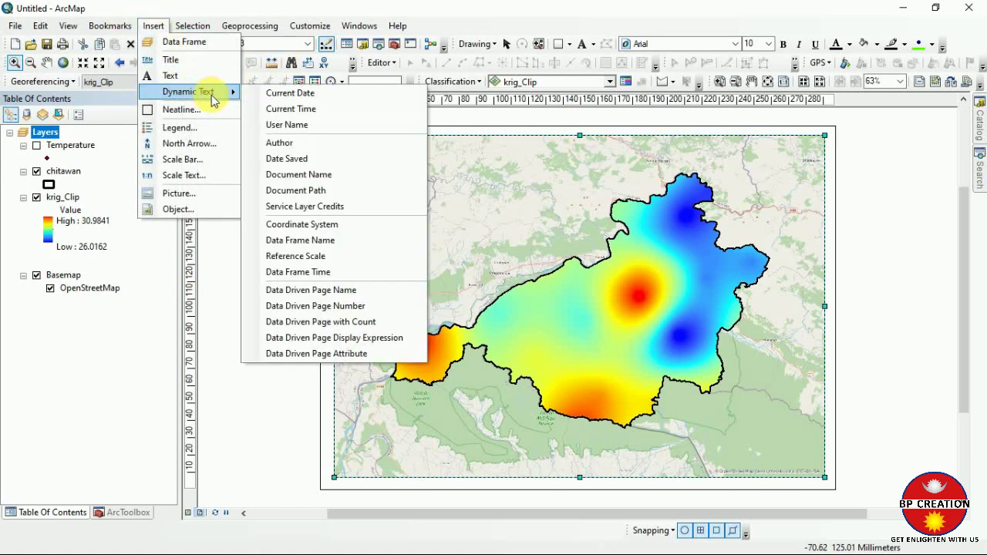
left_click(304, 224)
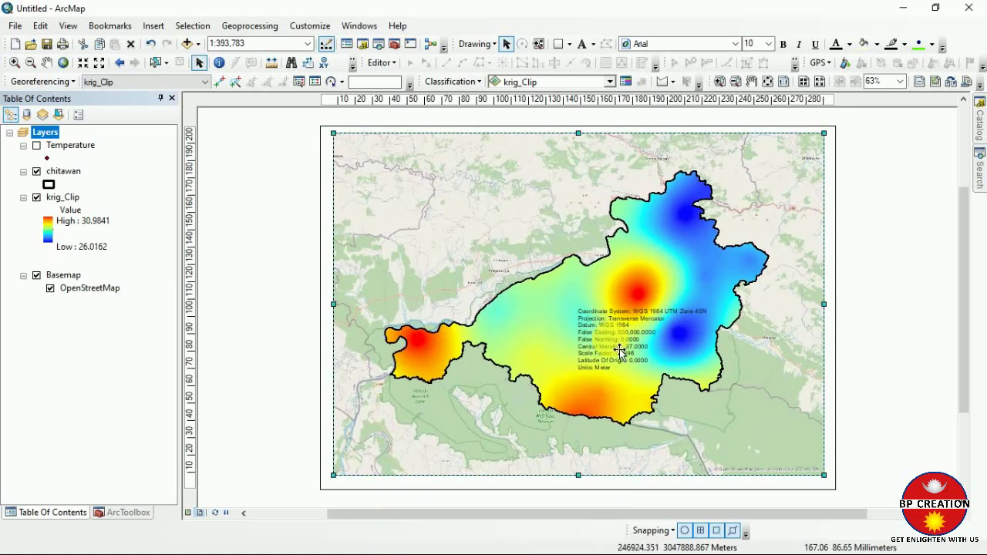
left_click_drag(613, 345, 621, 352)
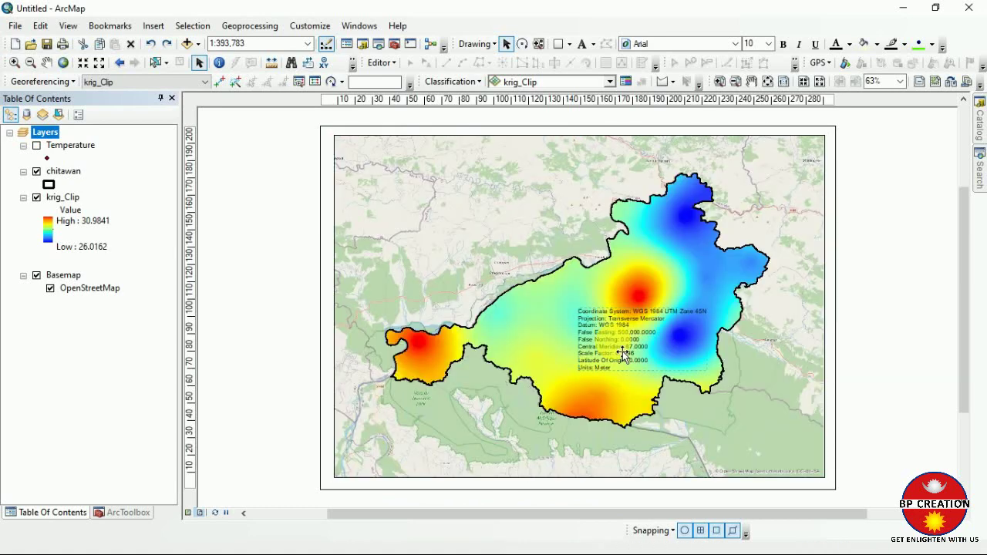
left_click_drag(623, 353, 418, 235)
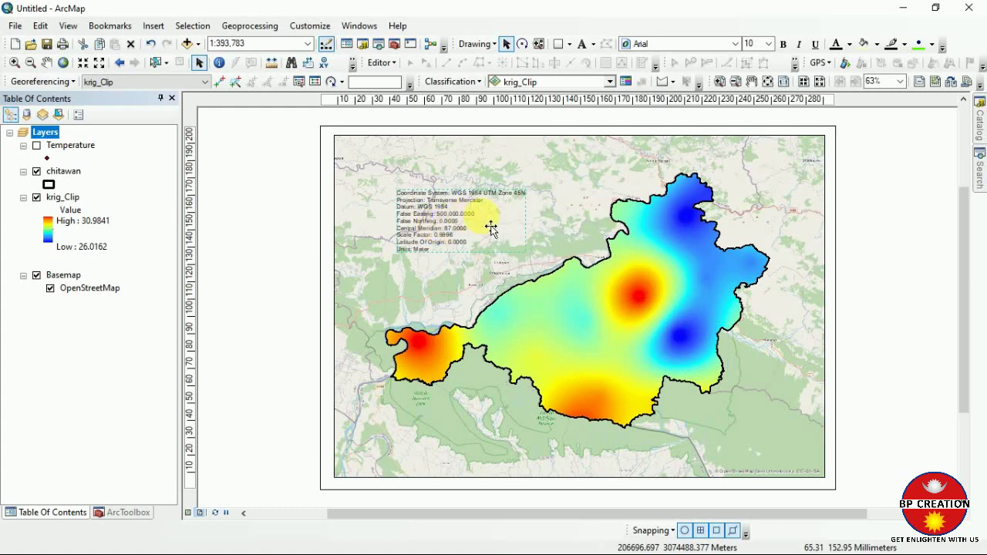
left_click(769, 43)
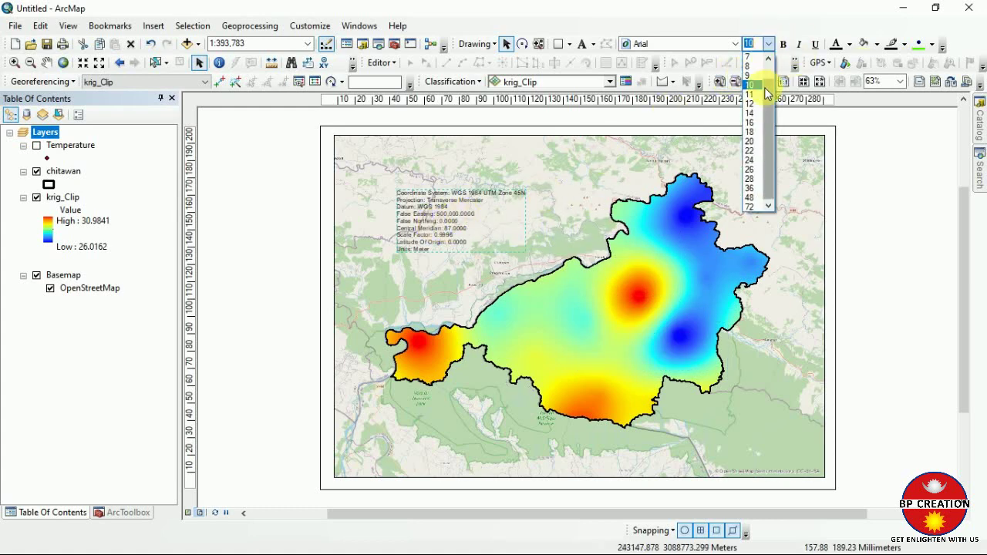
left_click(752, 133)
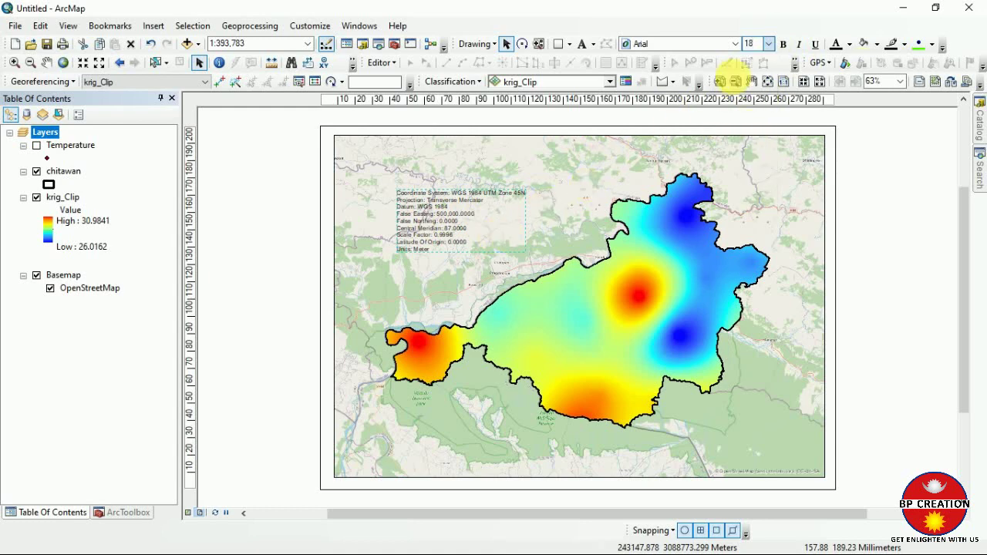
Convert the coordinate text to graphics, delete the False Easting–Latitude Of Origin lines, and reposition it upper left.
right_click(471, 243)
left_click(497, 331)
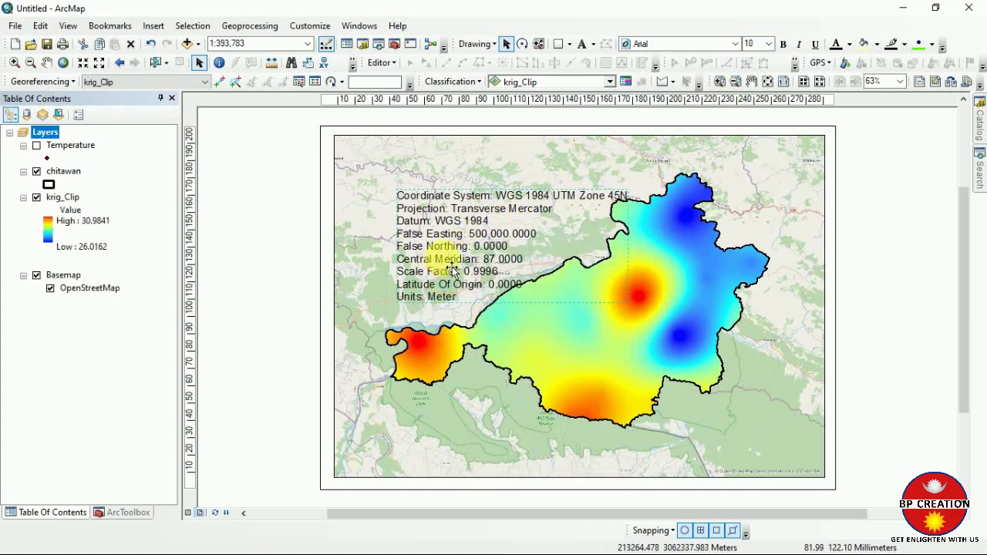
left_click(447, 267)
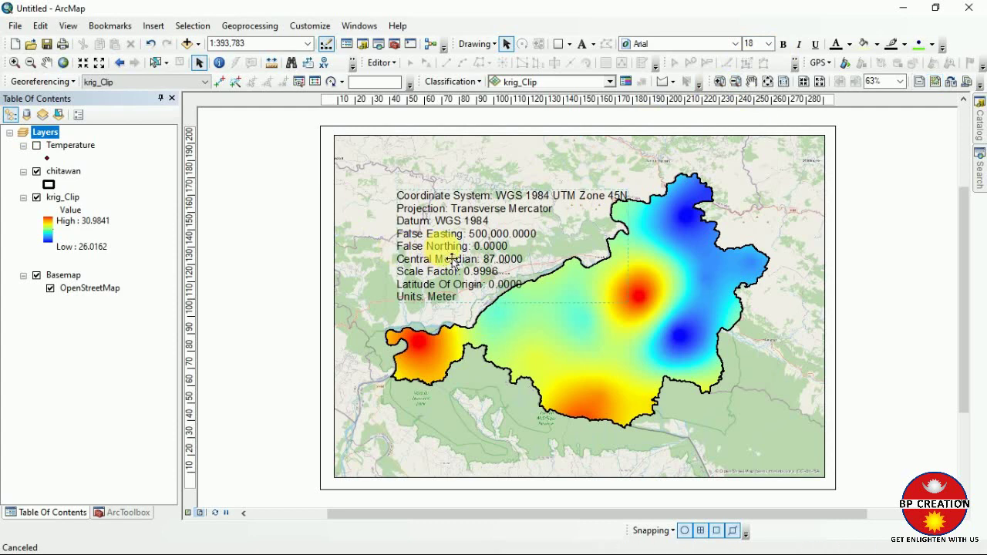
left_click(452, 260)
double_click(452, 261)
left_click_drag(461, 266, 375, 230)
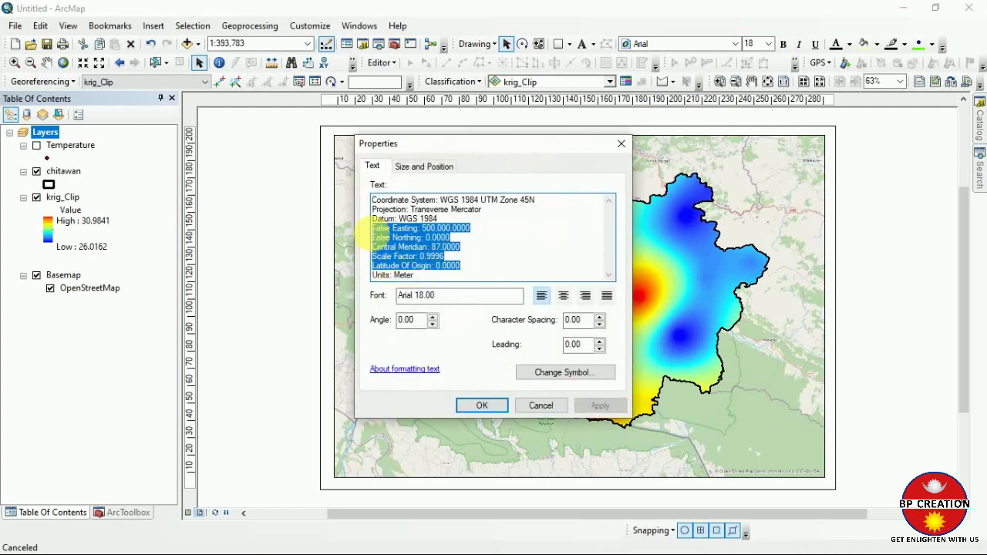
key("Delete")
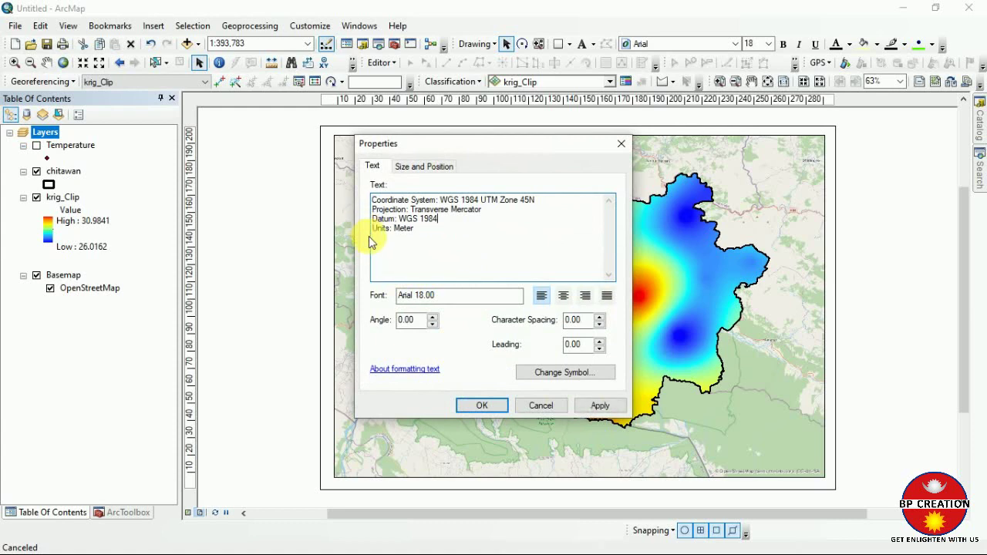
left_click(594, 405)
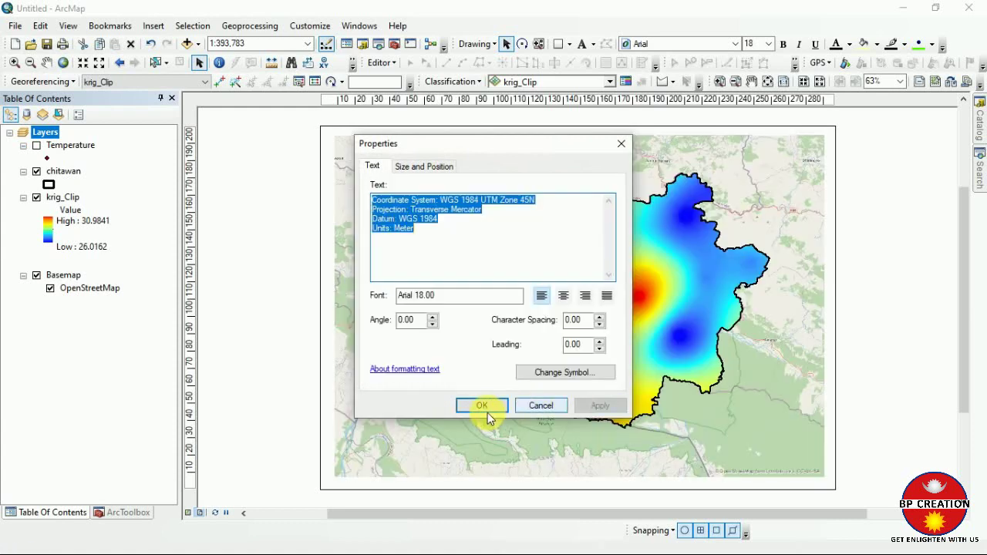
left_click(486, 407)
left_click_drag(470, 235, 433, 249)
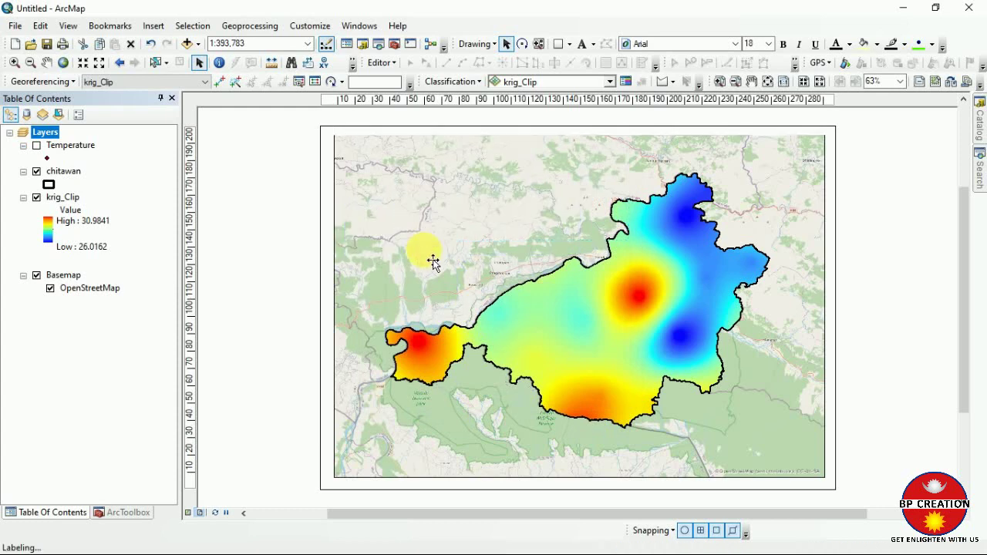
left_click(816, 145)
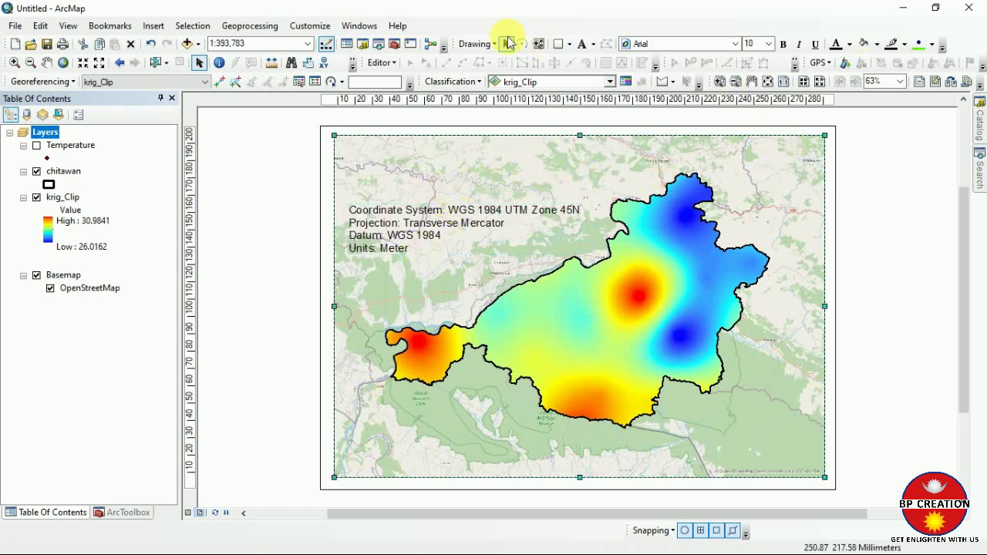
Insert a north arrow and place it in the layout's upper-right corner.
left_click(154, 26)
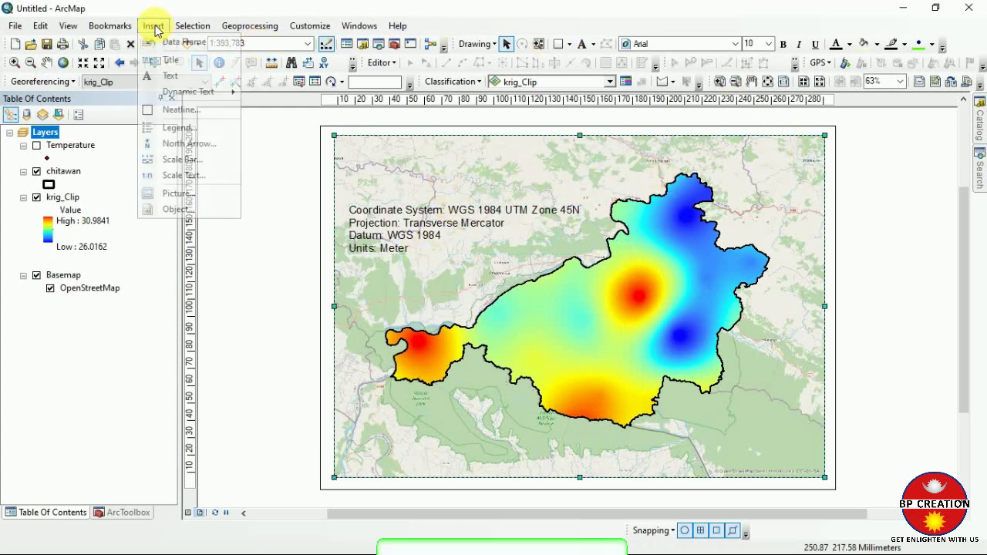
left_click(207, 148)
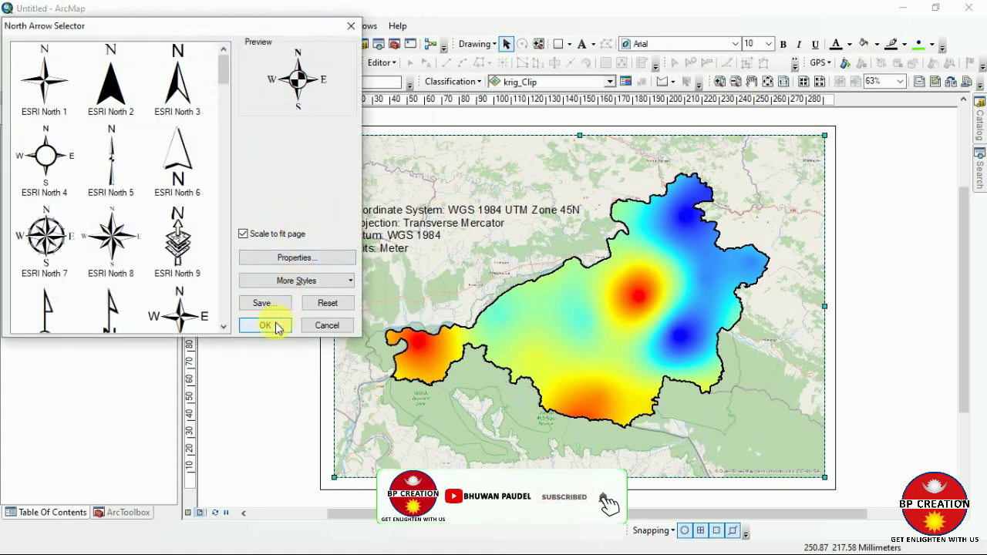
left_click(265, 325)
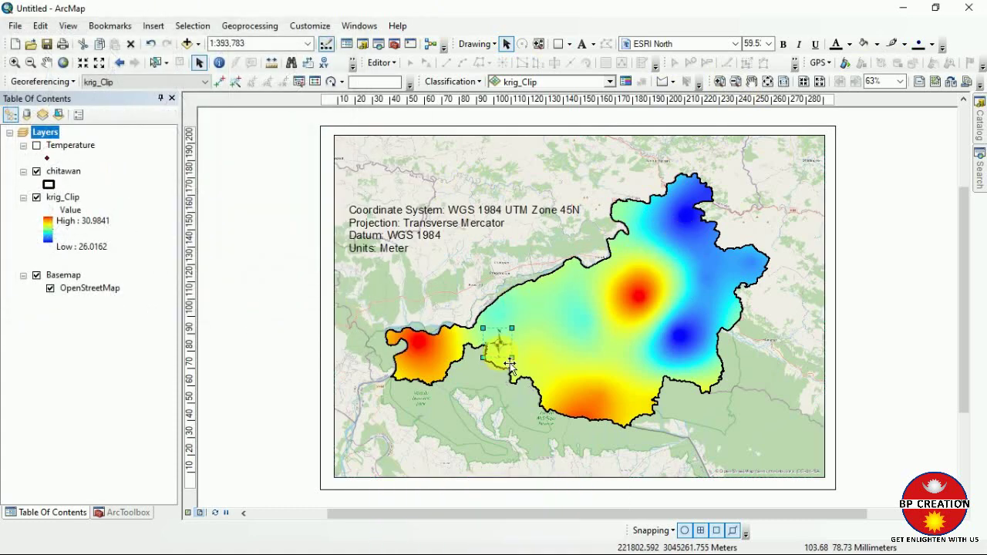
left_click_drag(538, 342, 788, 206)
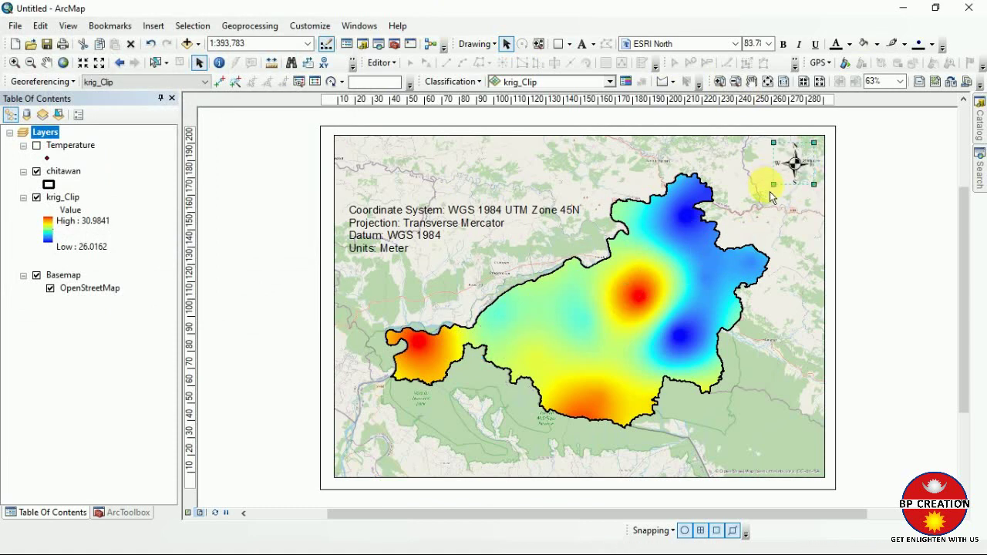
left_click(799, 233)
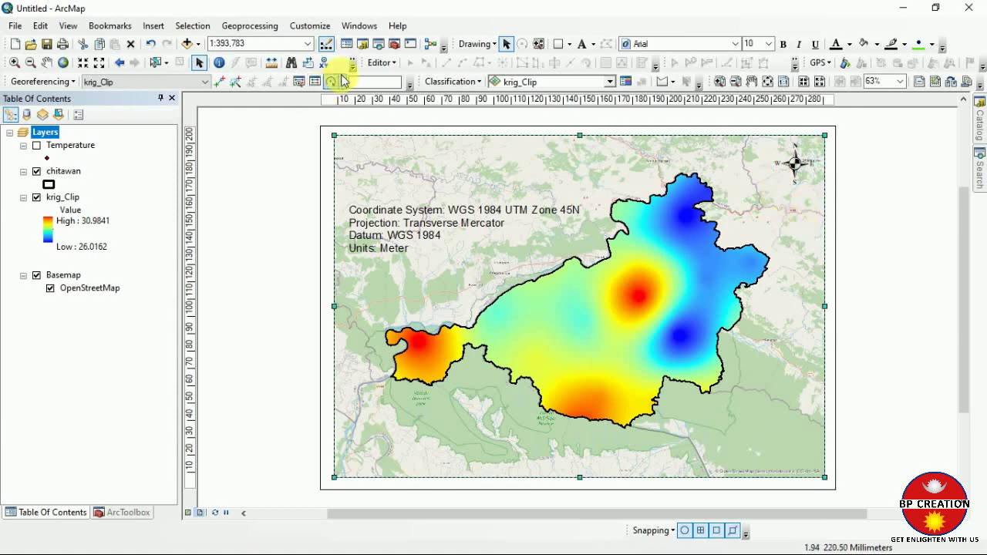
Insert an alternating scale bar, move it to the map's bottom edge and widen it.
left_click(153, 27)
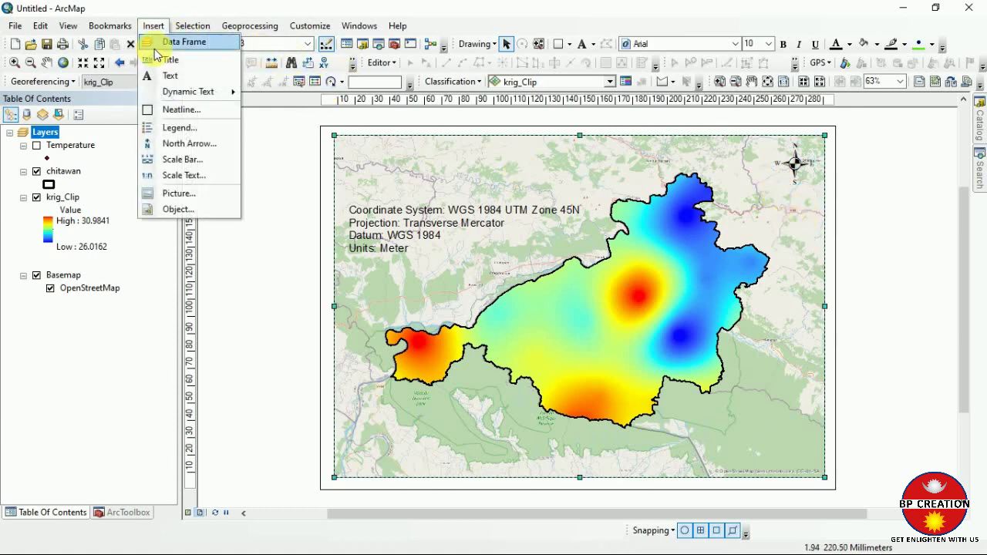
left_click(195, 165)
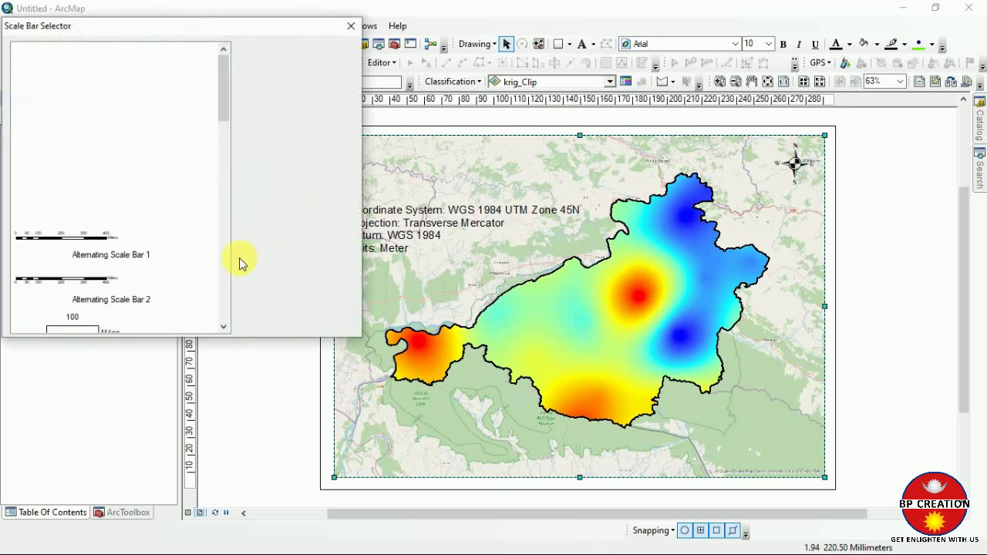
scroll(170, 191, "down", 2)
scroll(170, 191, "down", 5)
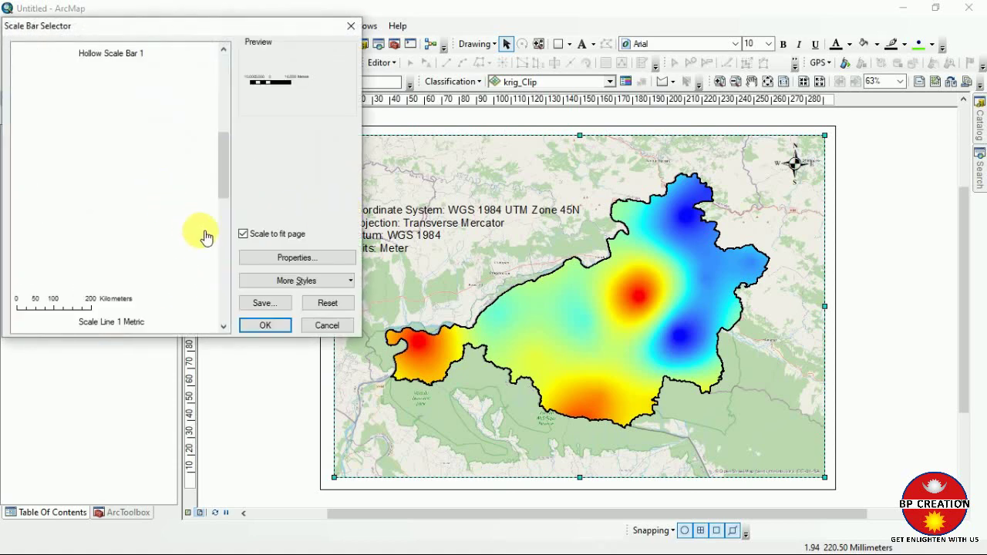
left_click(266, 325)
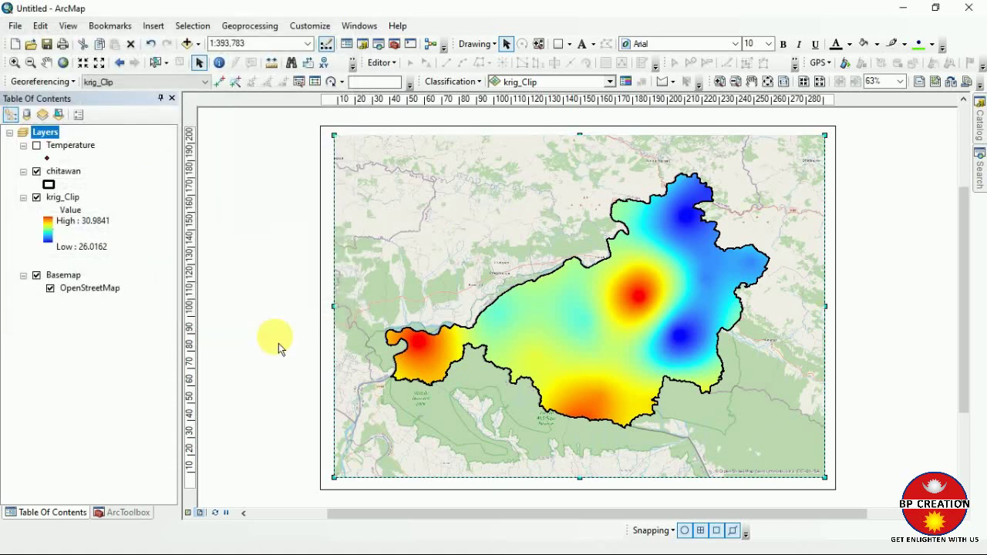
left_click_drag(566, 322, 561, 467)
left_click_drag(497, 462, 369, 463)
left_click_drag(584, 474, 625, 480)
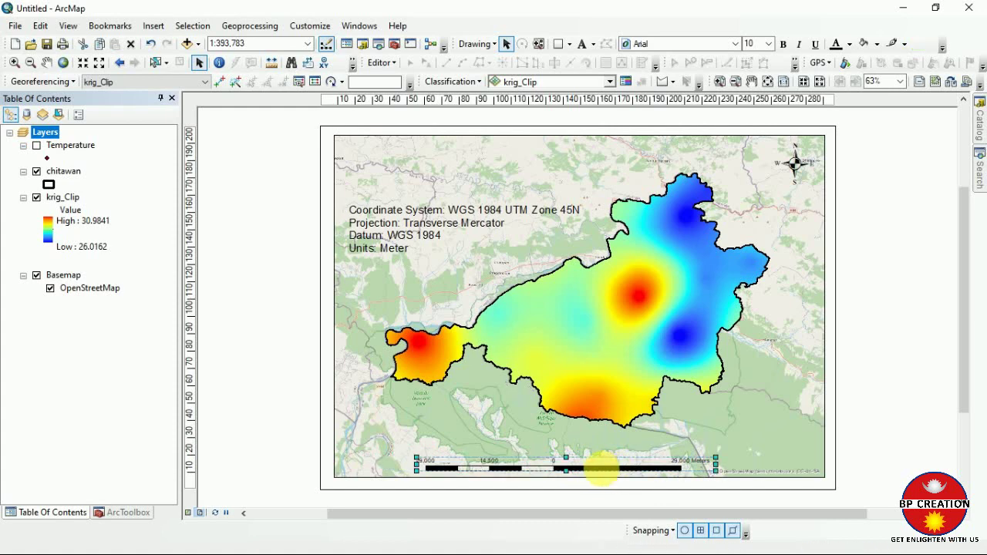
Set the scale bar's division units to Kilometers.
double_click(601, 467)
left_click(548, 312)
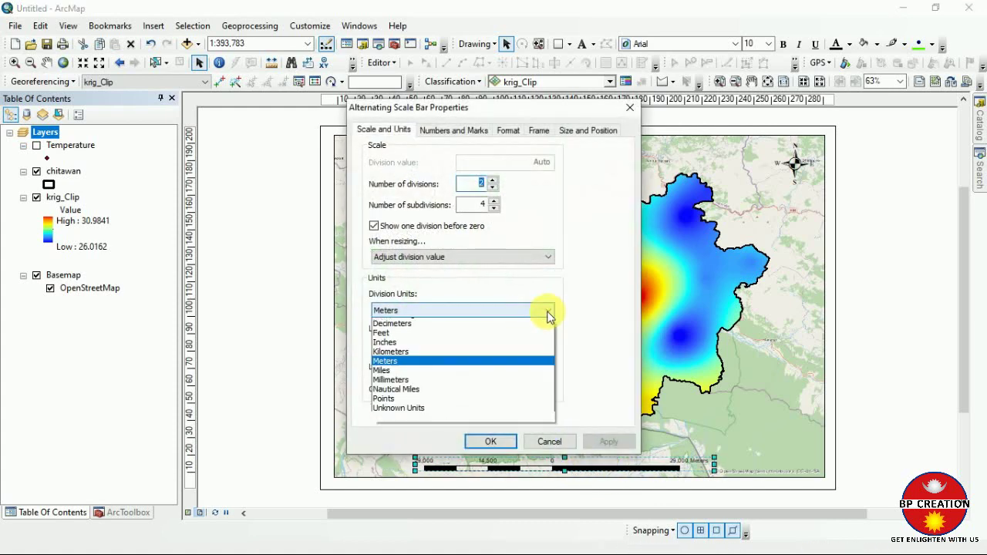
left_click(435, 374)
left_click(629, 445)
left_click(509, 441)
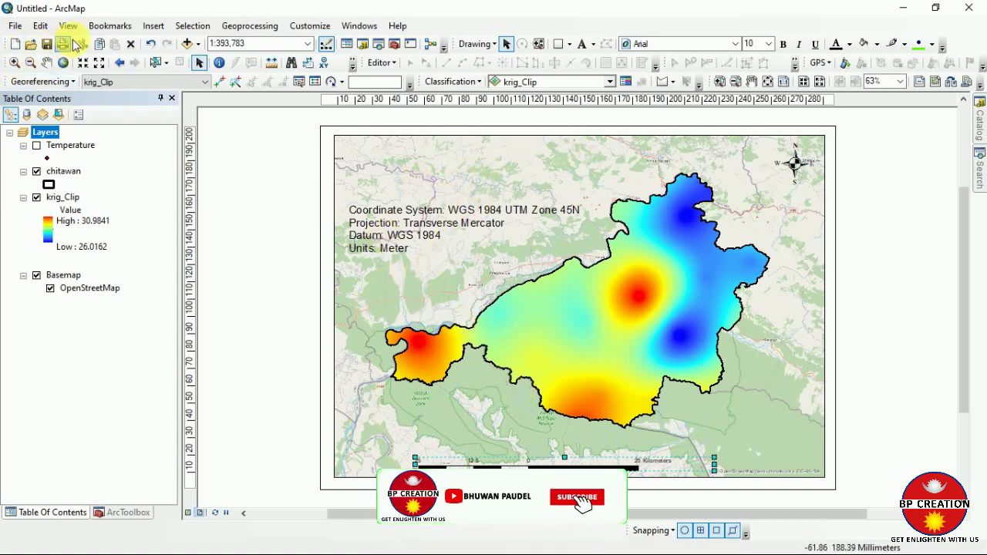
Insert a legend containing the chitawan and krig_Clip layers.
left_click(153, 25)
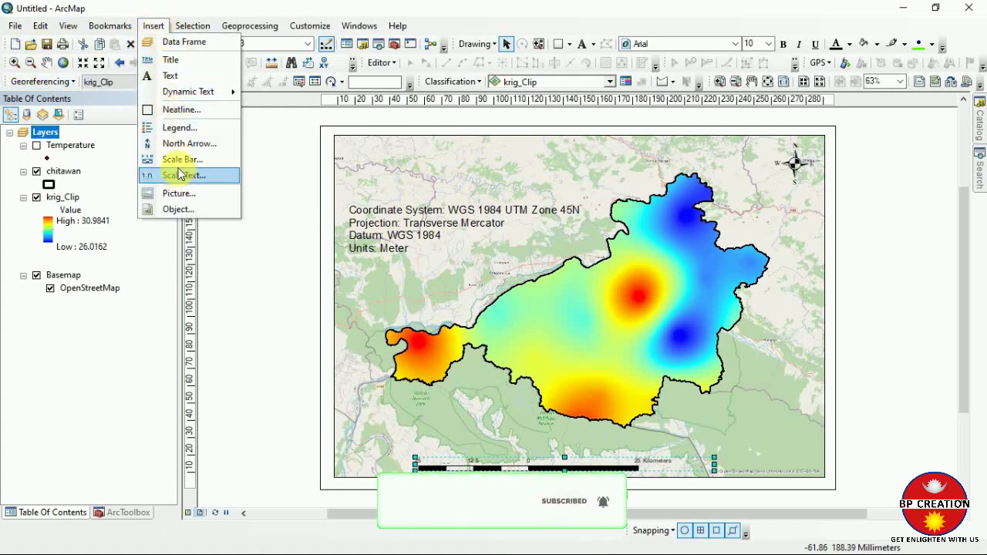
left_click(216, 149)
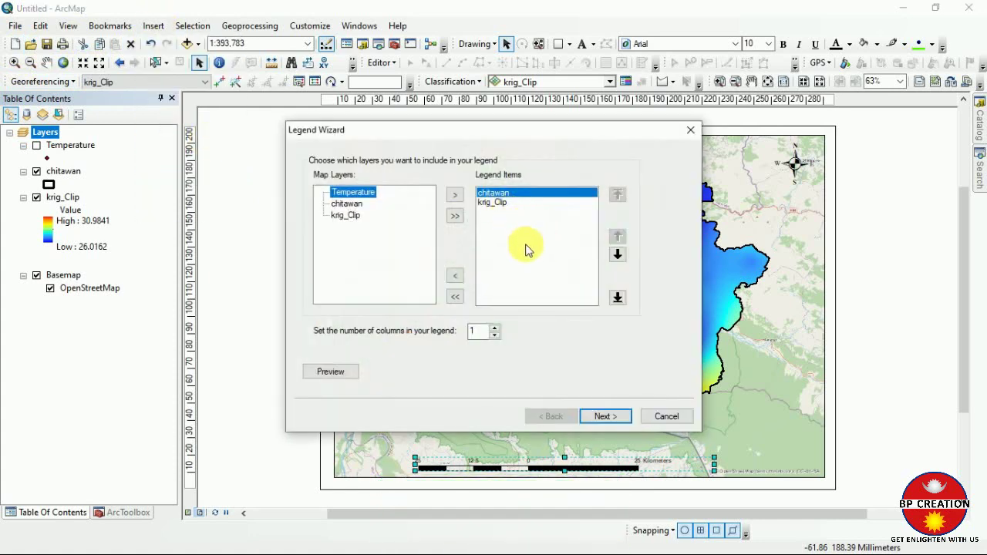
left_click(498, 203)
left_click(502, 194)
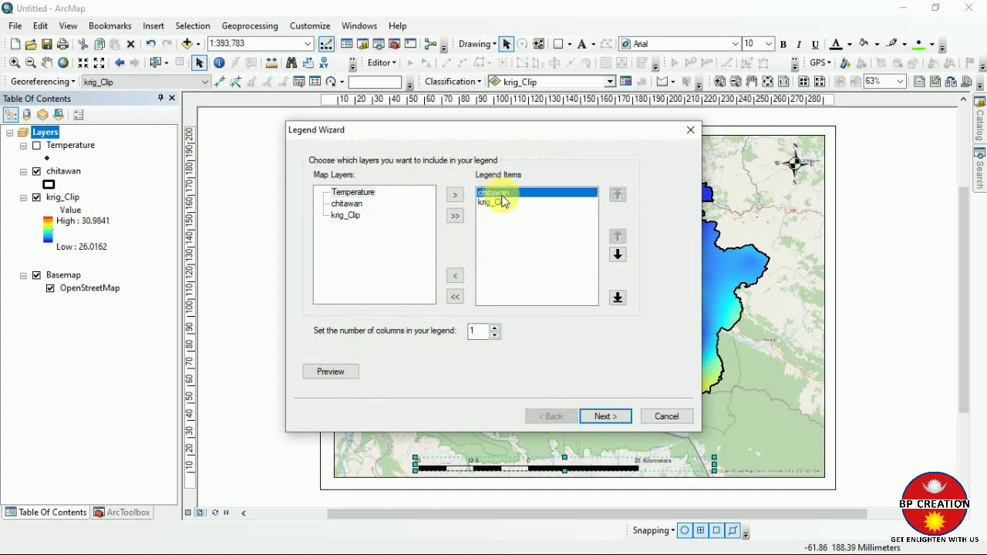
left_click(605, 416)
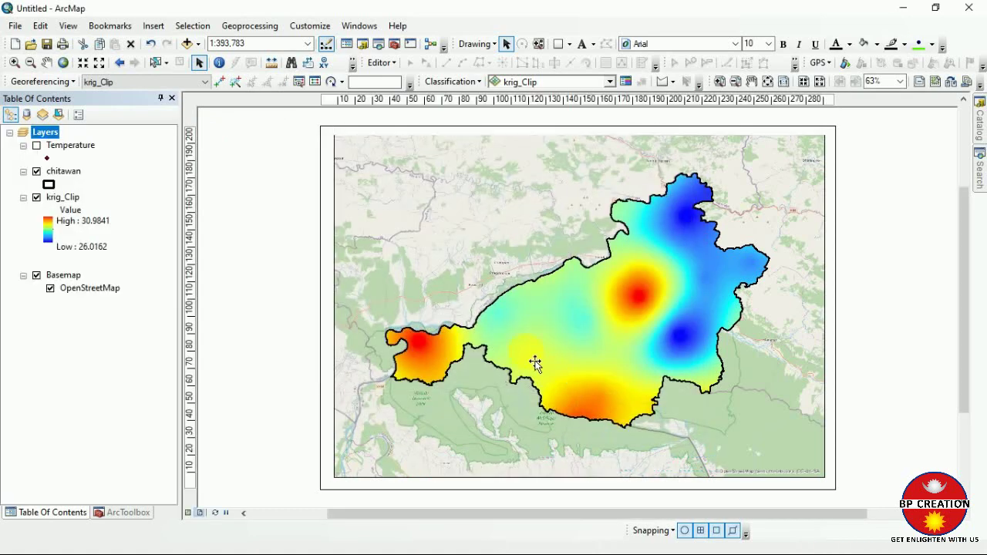
Undo an accidental map frame move, then place and enlarge the legend in the lower-right corner.
left_click_drag(523, 327, 567, 358)
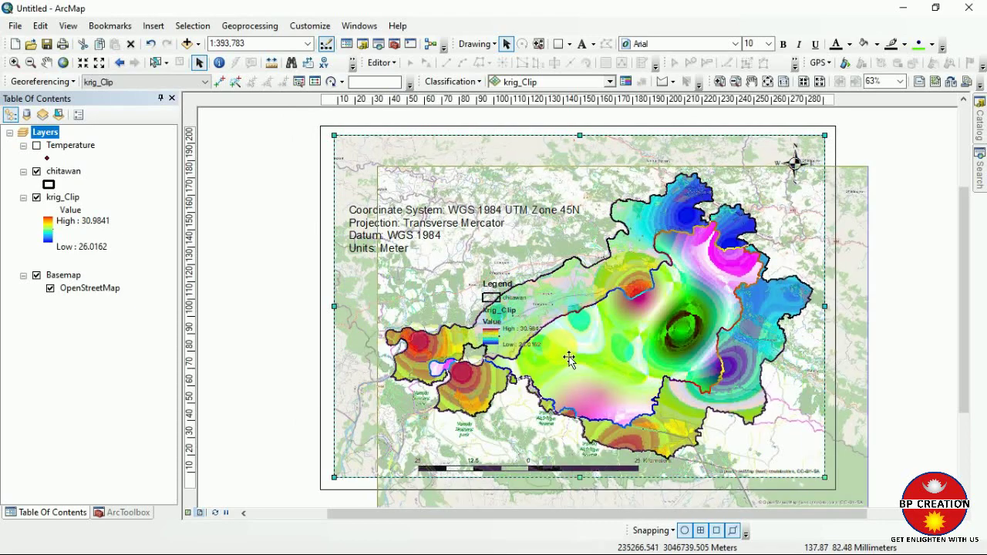
key("ctrl+z")
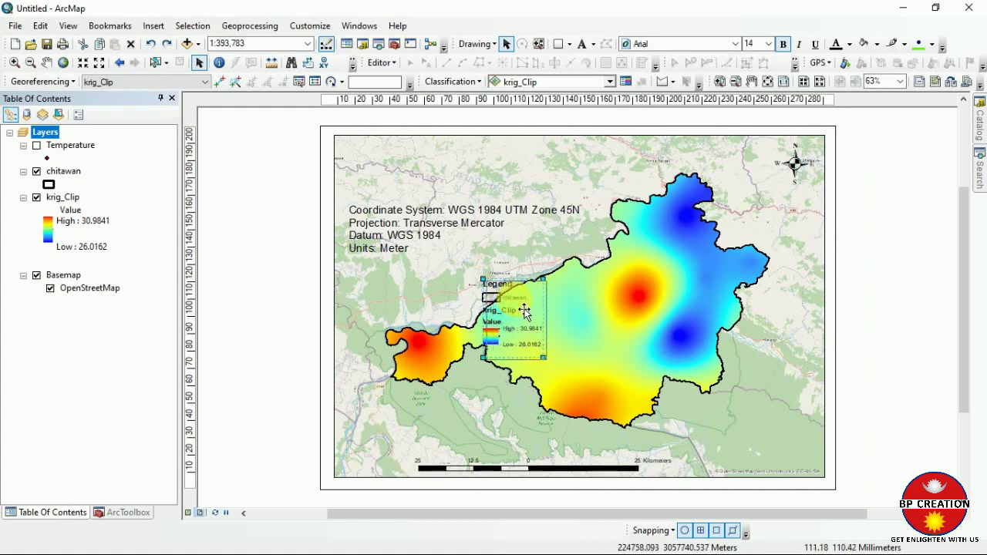
left_click_drag(518, 311, 782, 410)
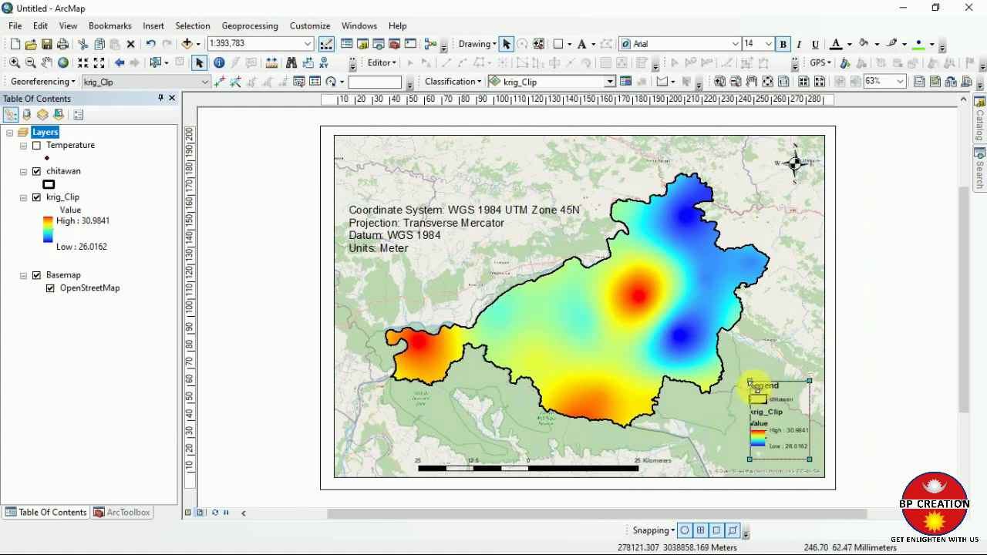
left_click_drag(744, 385, 741, 371)
left_click(802, 474)
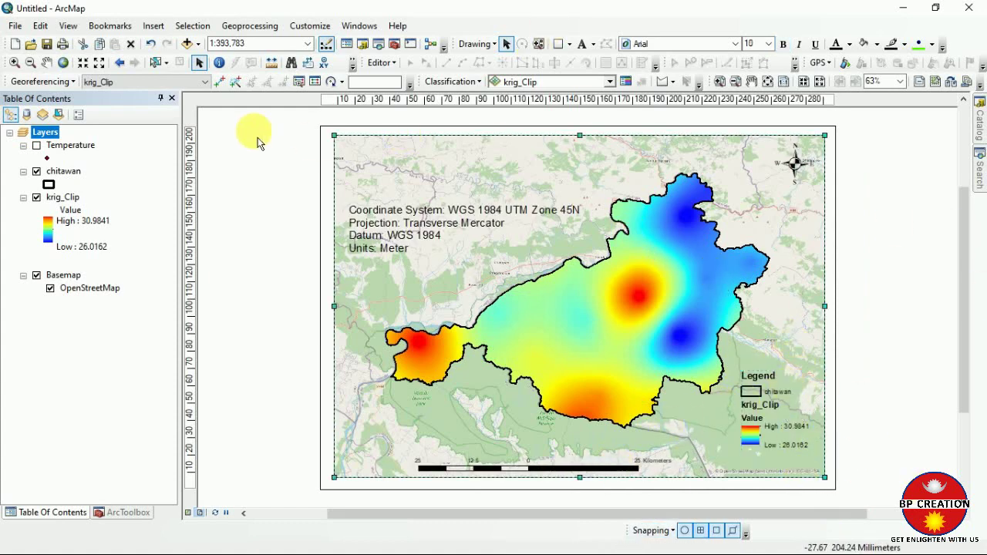
left_click(153, 25)
Insert the title 'Heat Distribution Map Using Kriging Interpolation'.
left_click(177, 62)
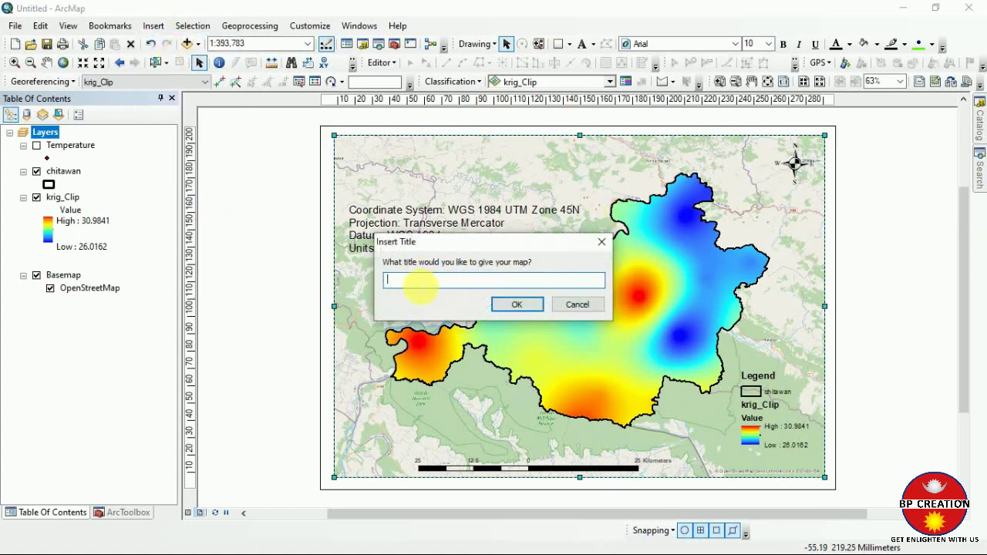
type("Hea")
type("t")
key("BackSpace")
type("at")
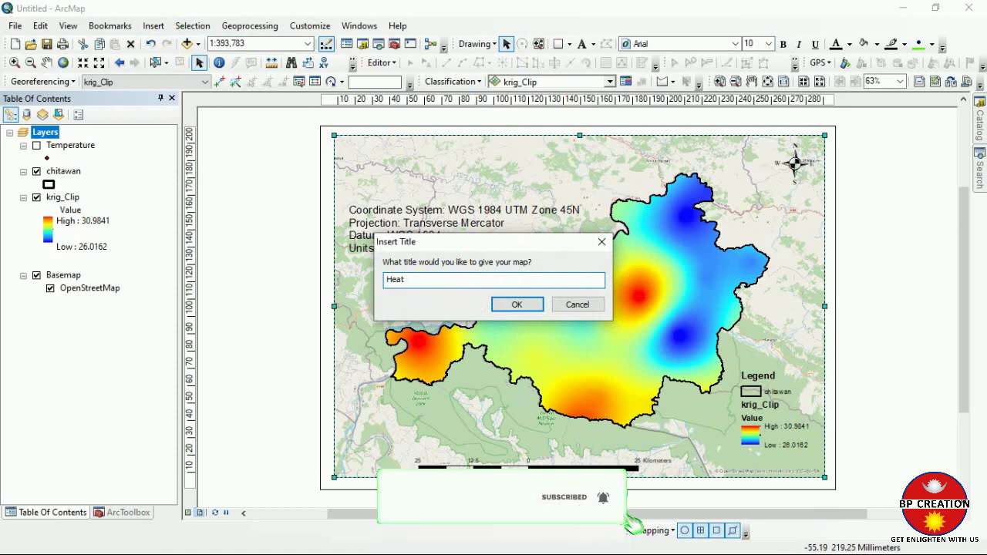
type(" Distributi")
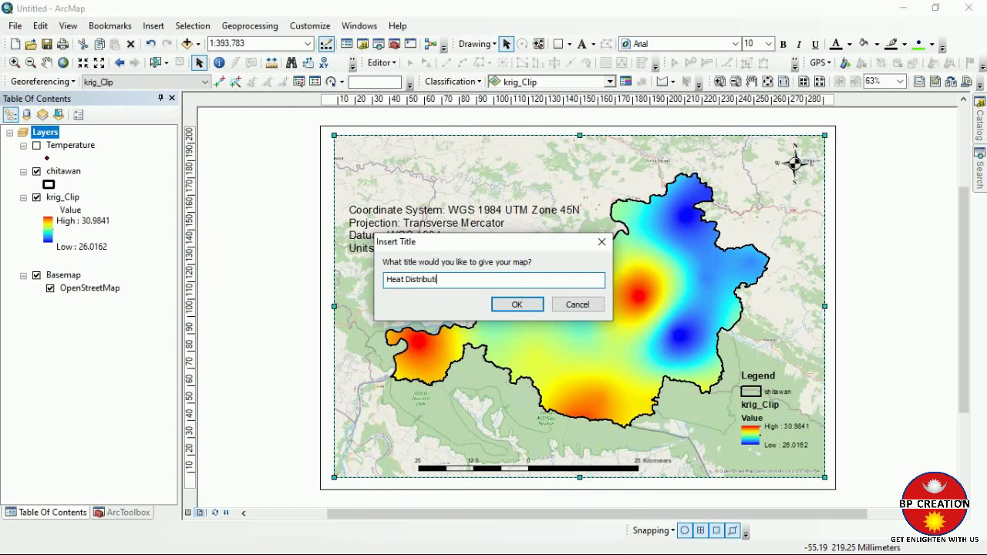
type("on Map")
type(" of")
type("nterpolation")
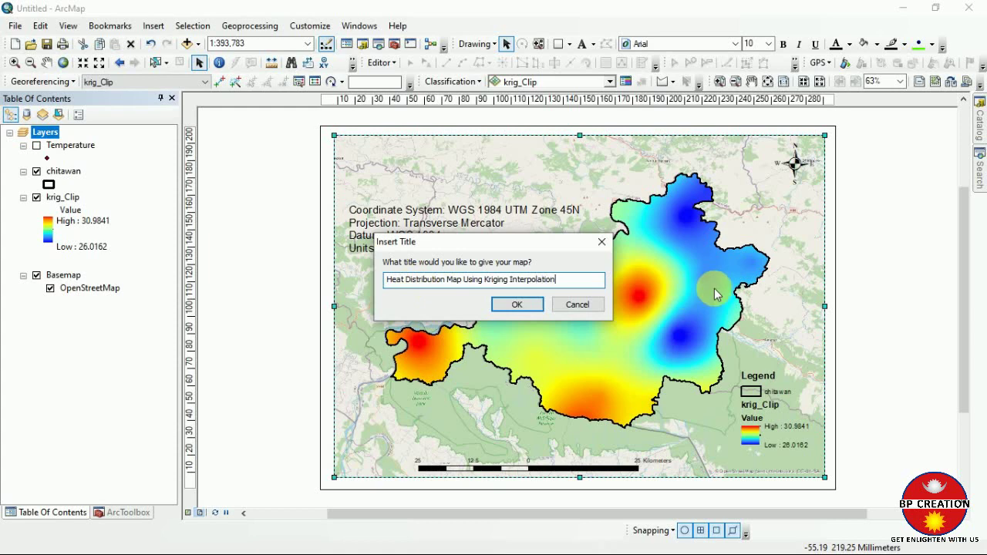
left_click(512, 306)
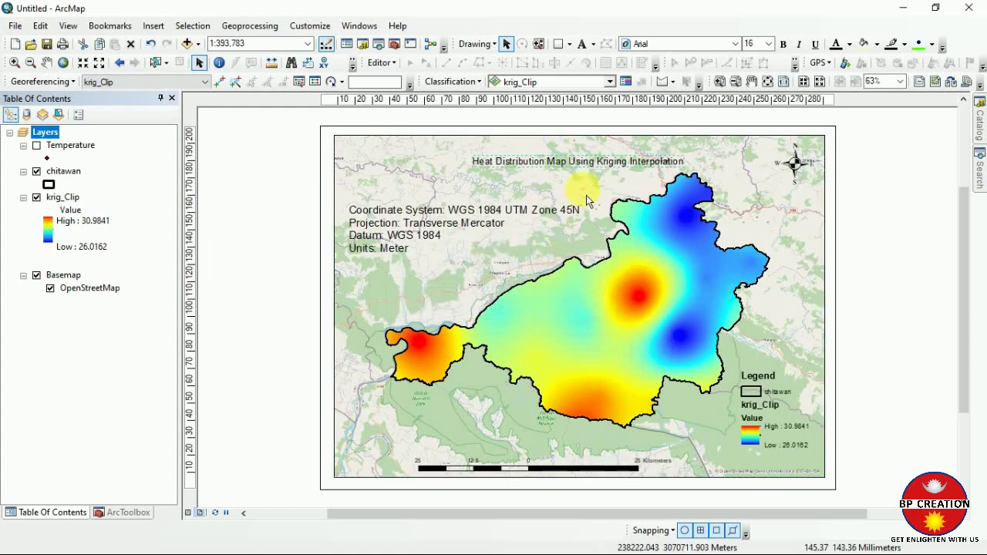
Set the title's font size to 24 and move it to the top of the map.
left_click(768, 44)
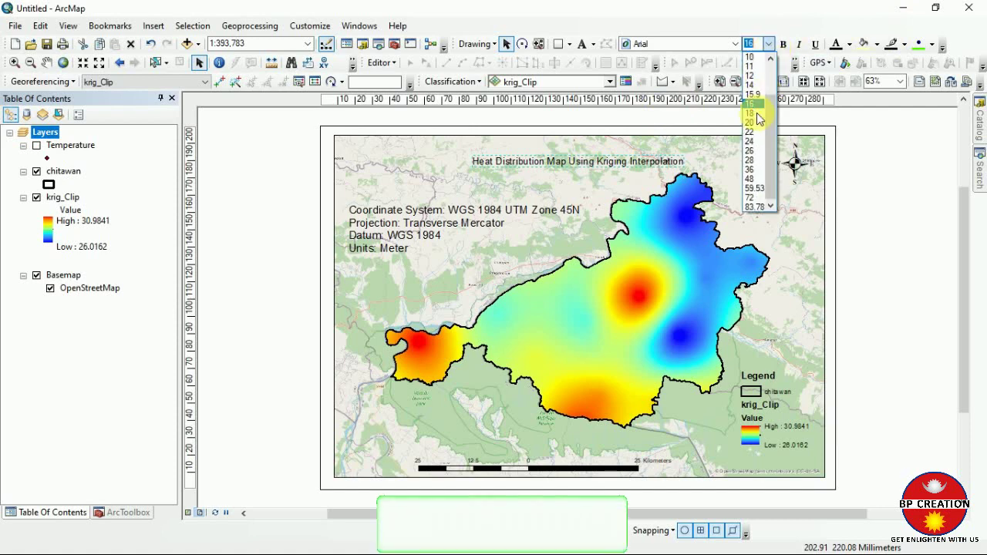
left_click(750, 141)
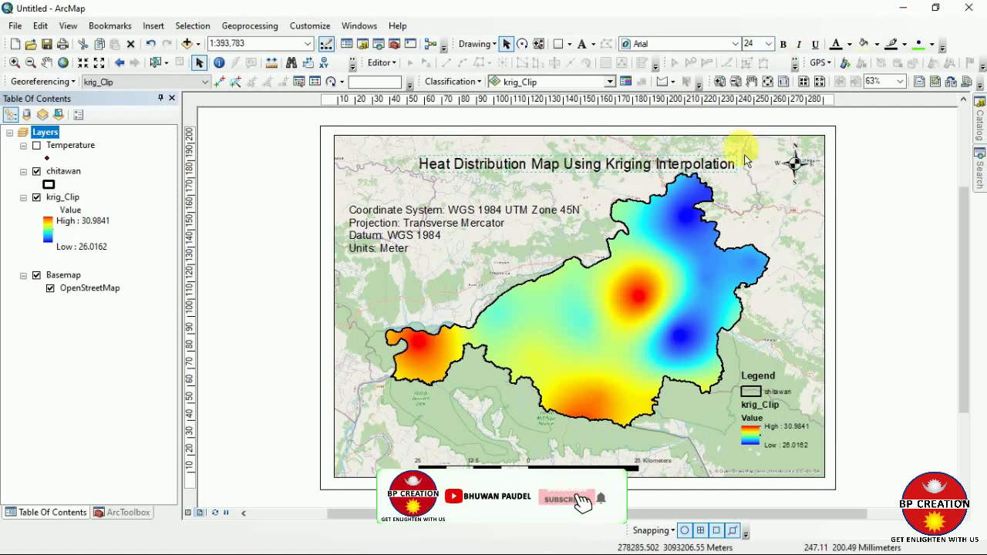
left_click_drag(582, 173, 576, 154)
left_click(586, 185)
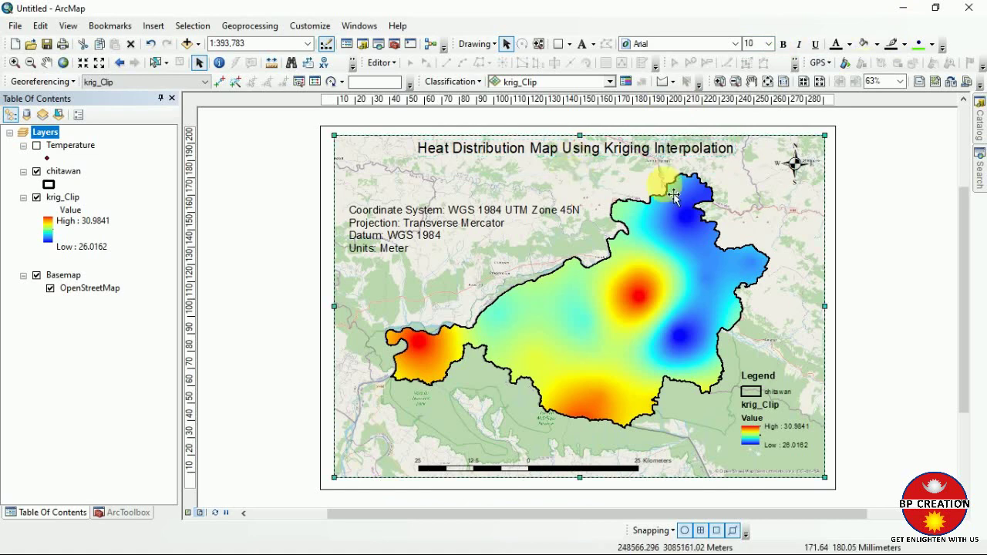